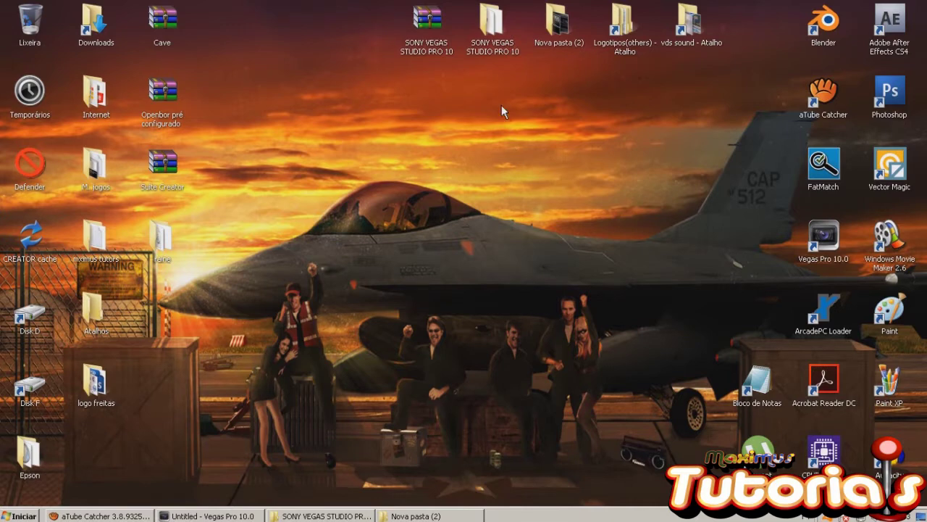
Open the SONY VEGAS STUDIO PRO 10 folder in a maximized window and go into its passo a passo subfolder.
{"action": "double_click", "coordinate": [491, 29]}
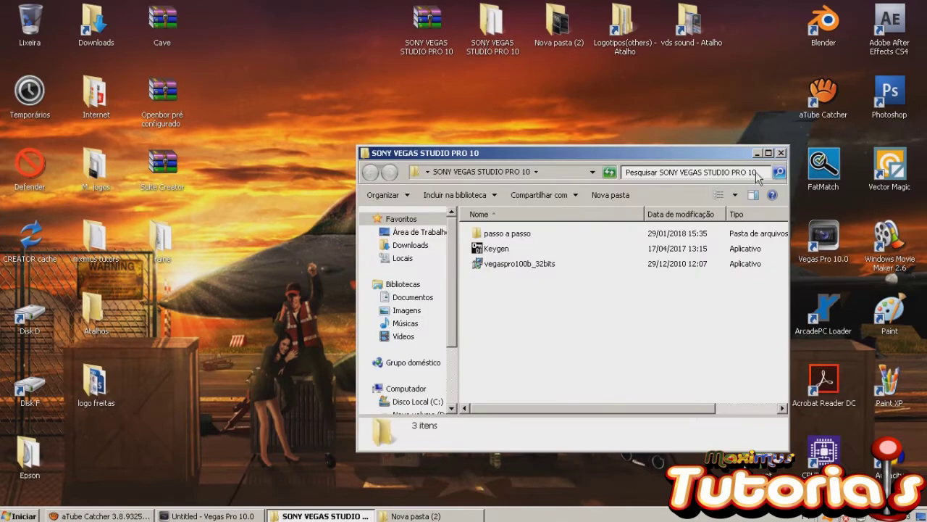
{"action": "left_click", "coordinate": [768, 153]}
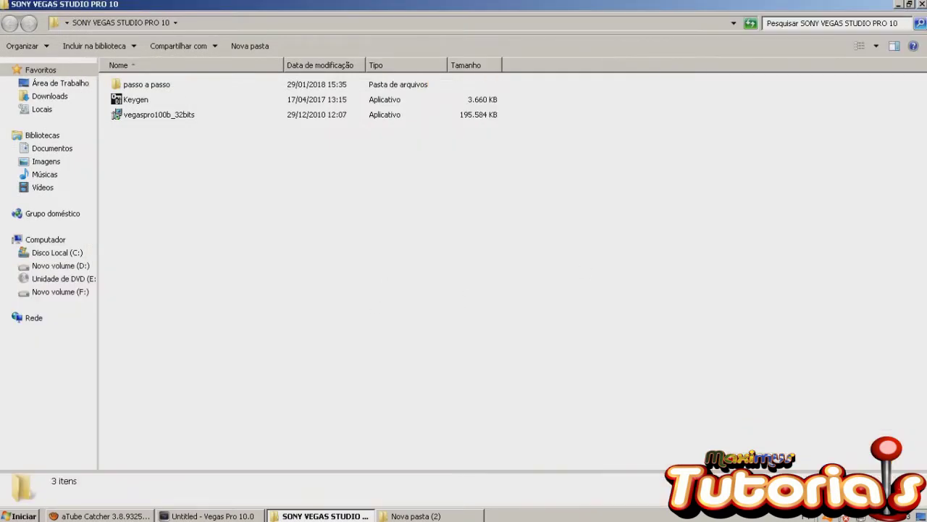
{"action": "left_click", "coordinate": [504, 516]}
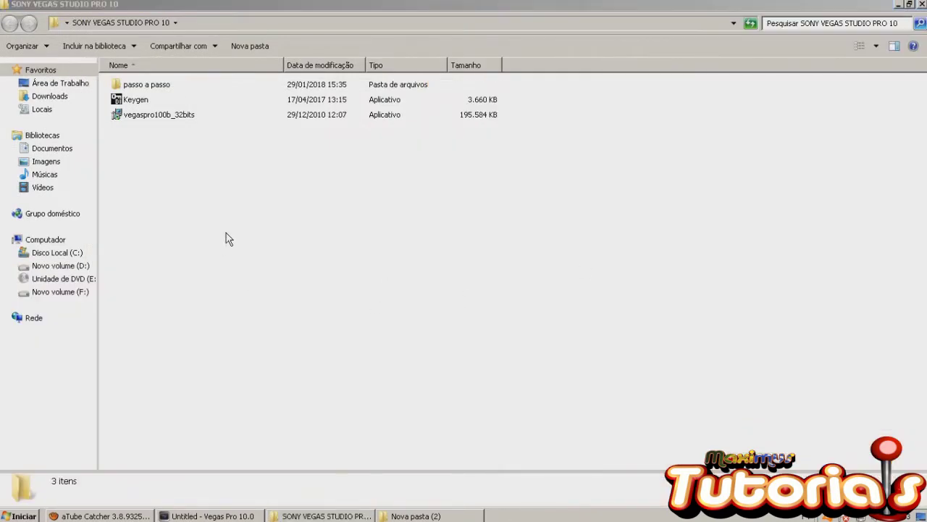
{"action": "left_click", "coordinate": [142, 106]}
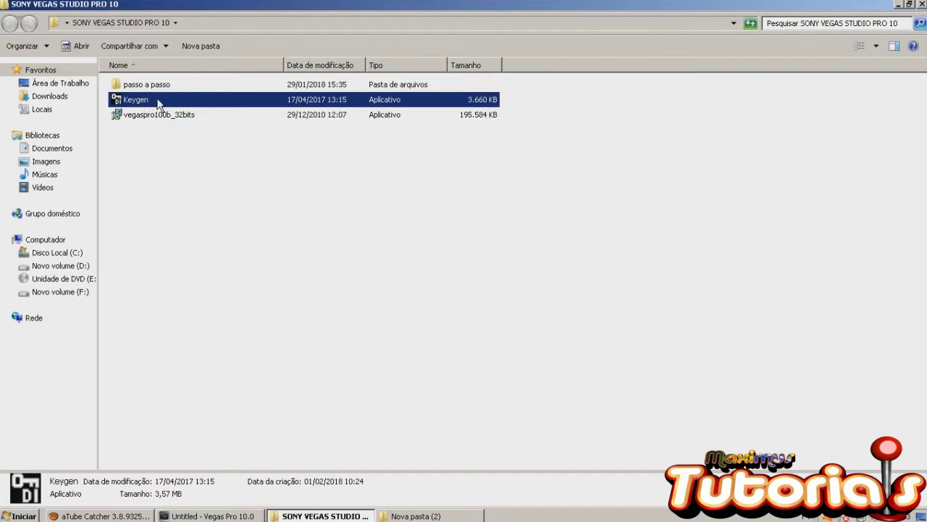
{"action": "left_click", "coordinate": [134, 86]}
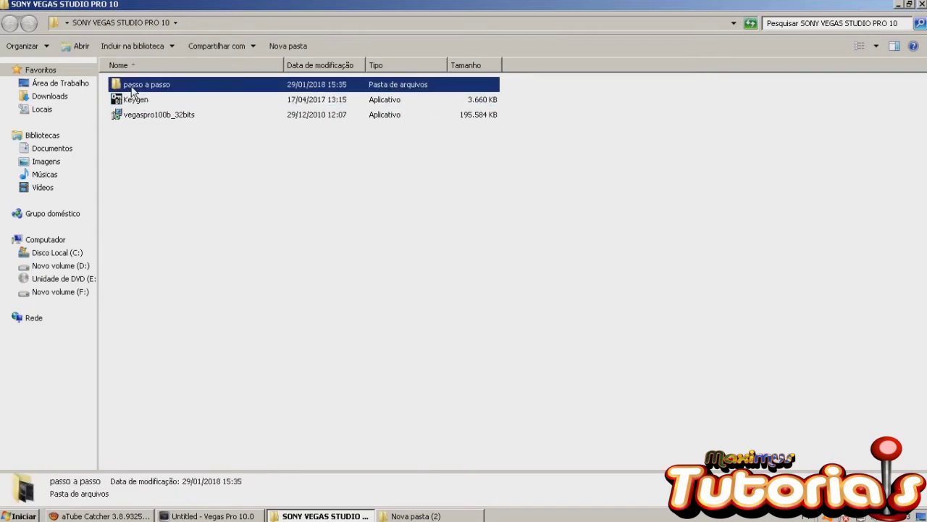
{"action": "double_click", "coordinate": [133, 85]}
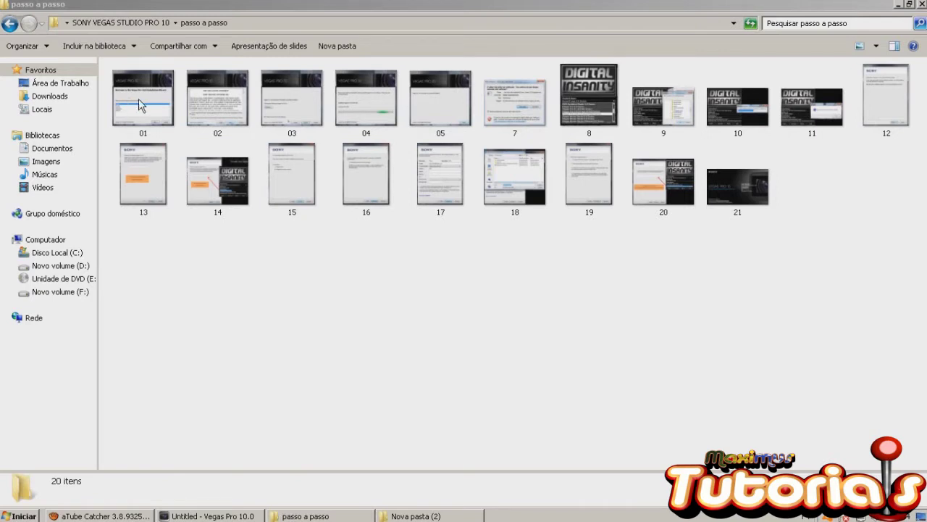
Open image 01 in the photo viewer and examine the installation wizard screenshots through image 7.
{"action": "double_click", "coordinate": [139, 99]}
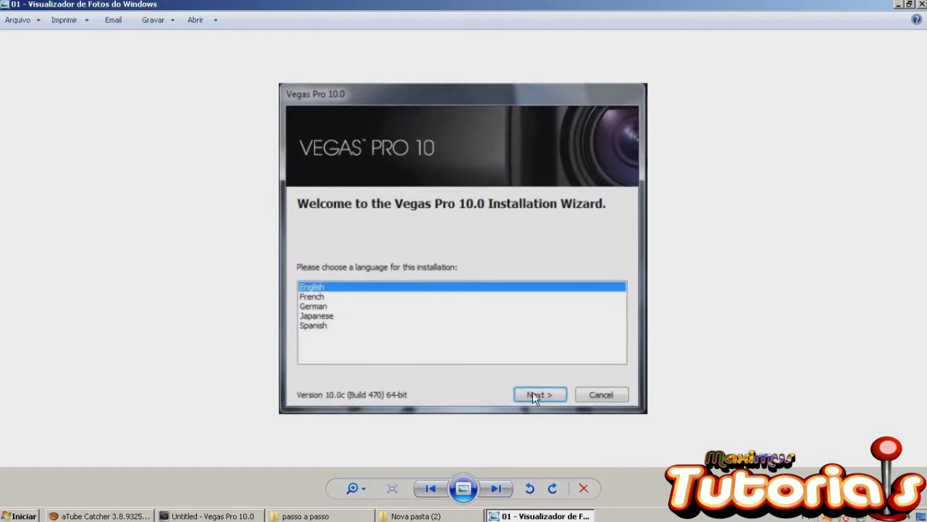
{"action": "left_click", "coordinate": [495, 488]}
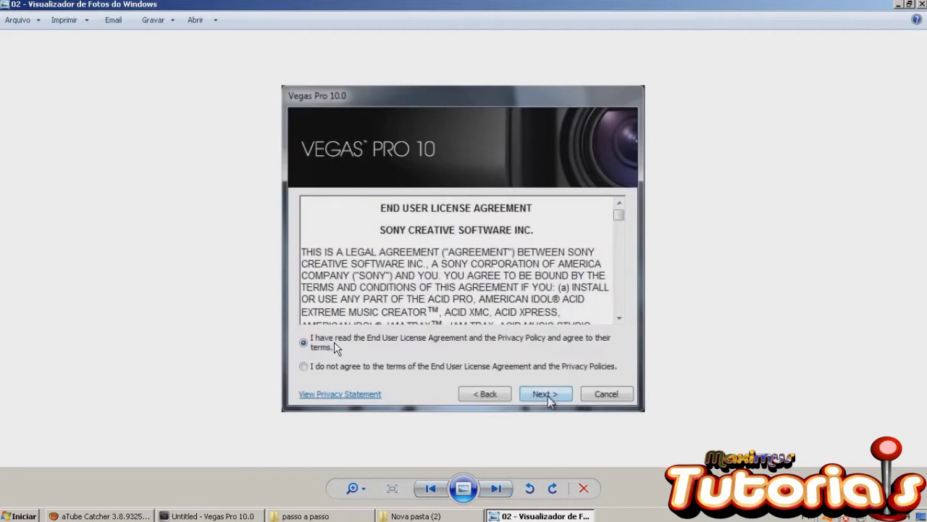
{"action": "left_click", "coordinate": [495, 488]}
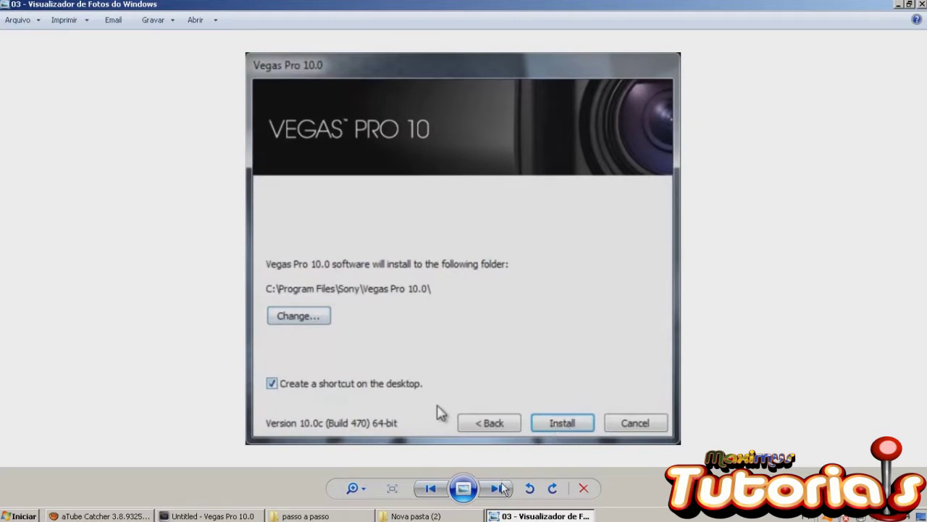
{"action": "key", "text": "Right"}
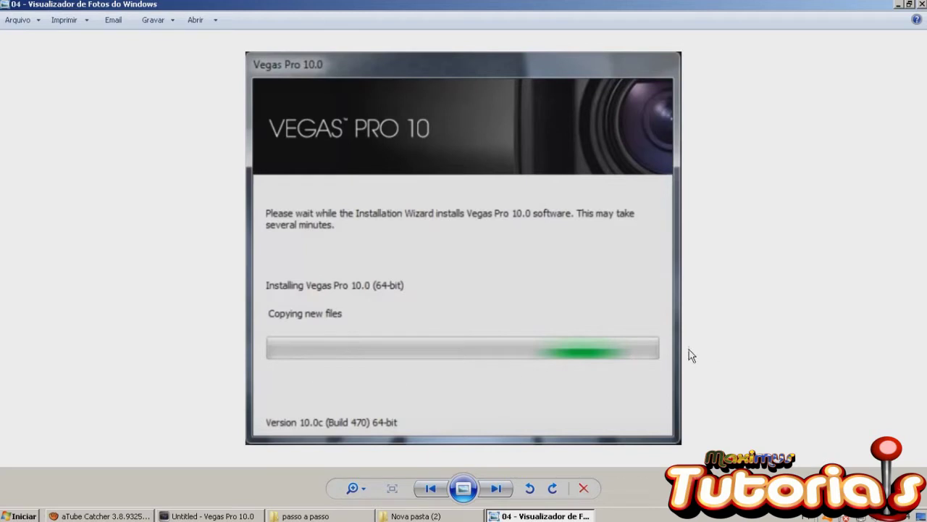
{"action": "left_click", "coordinate": [496, 488]}
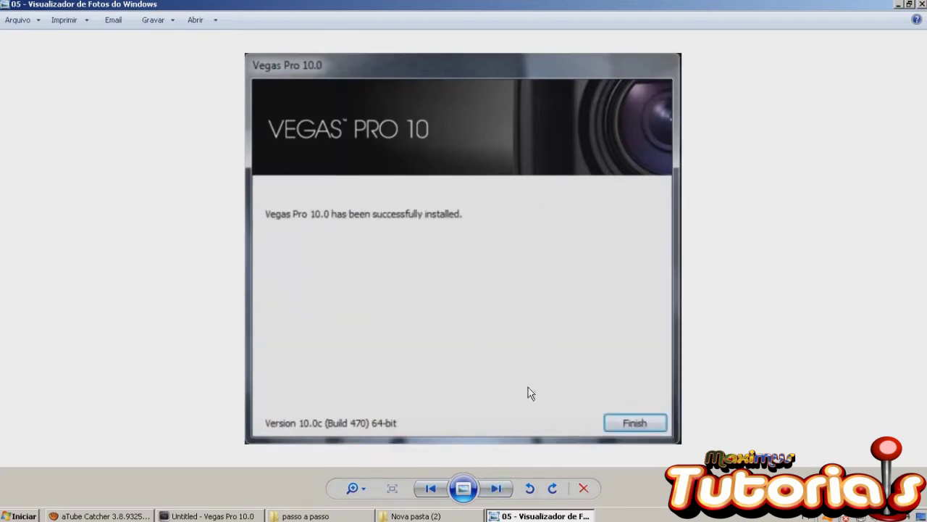
{"action": "left_click", "coordinate": [496, 489]}
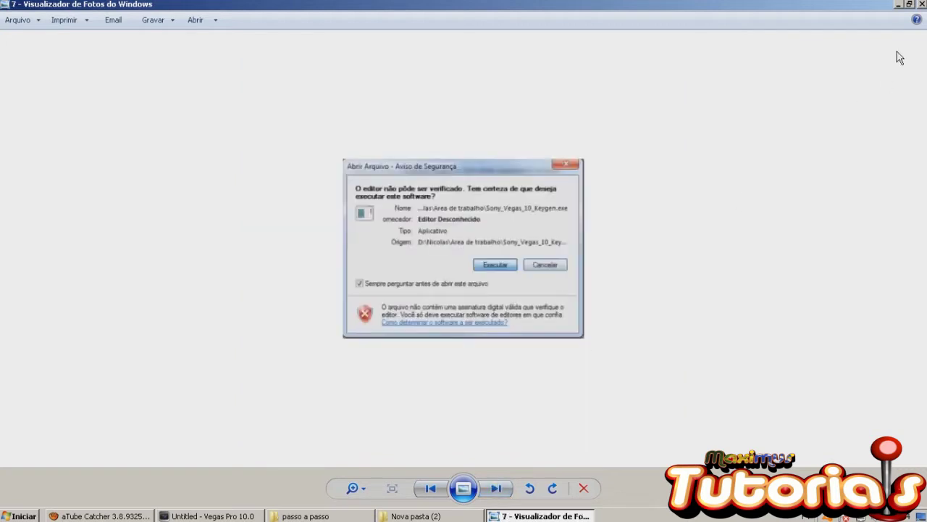
Minimize the photo viewer and look at the Avast module control options for disabling protection, leaving them unapplied.
{"action": "left_click", "coordinate": [898, 5]}
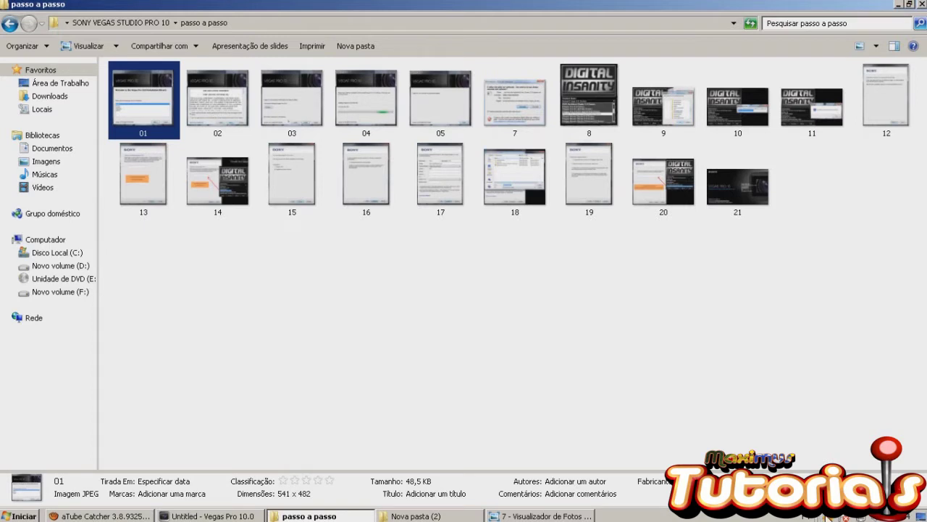
{"action": "right_click", "coordinate": [827, 515]}
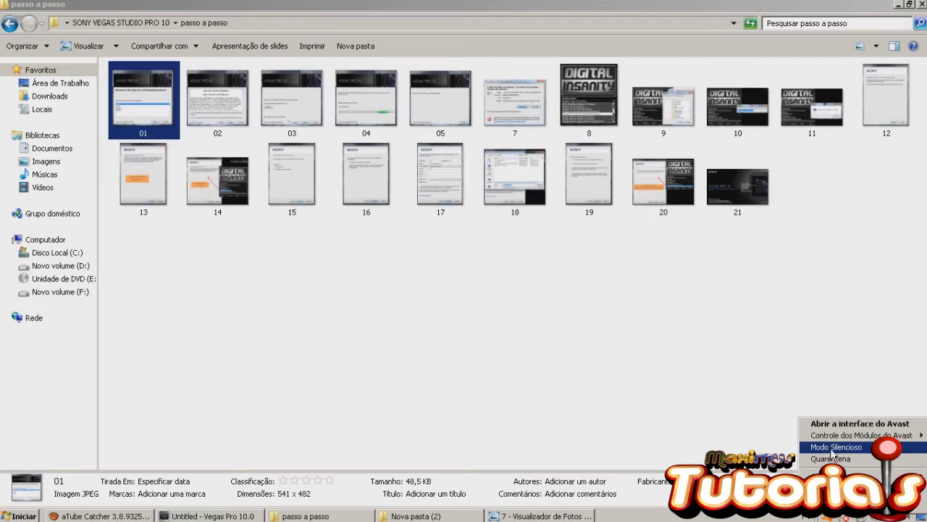
{"action": "mouse_move", "coordinate": [835, 439]}
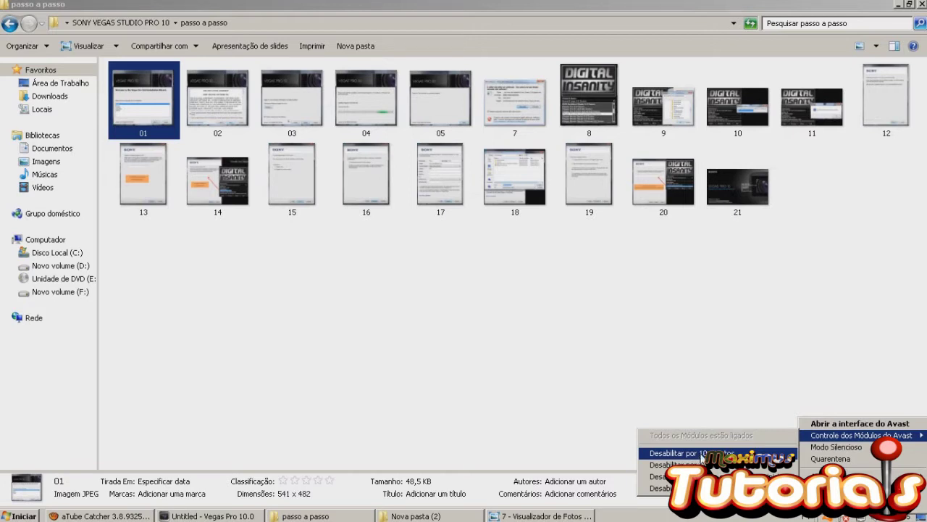
{"action": "left_click", "coordinate": [567, 393]}
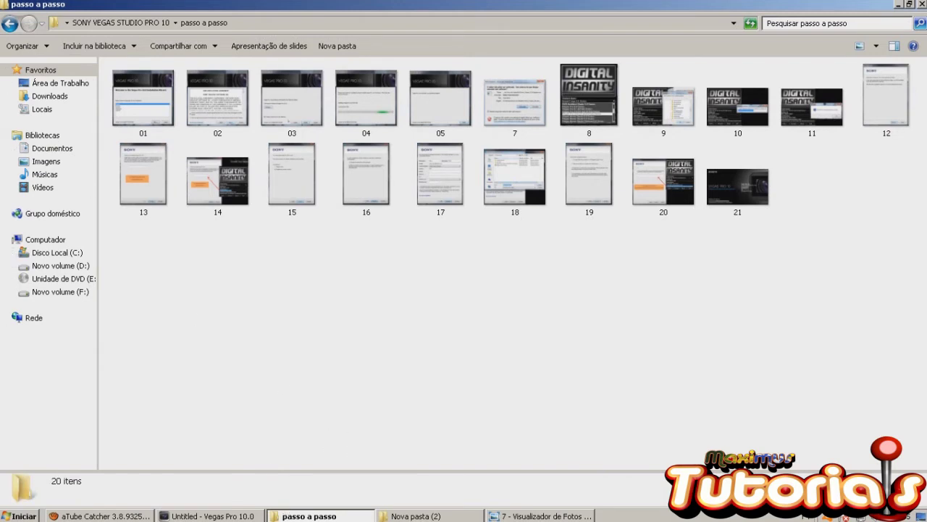
Return to the SONY VEGAS STUDIO PRO 10 folder and look at the run-as-administrator option for Keygen without running it.
{"action": "left_click", "coordinate": [9, 26]}
{"action": "left_click", "coordinate": [128, 100]}
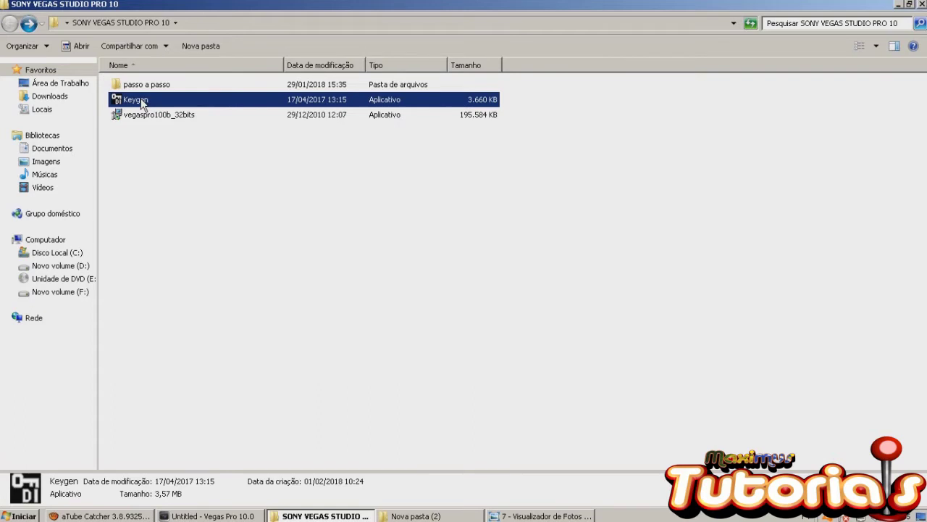
{"action": "right_click", "coordinate": [143, 104]}
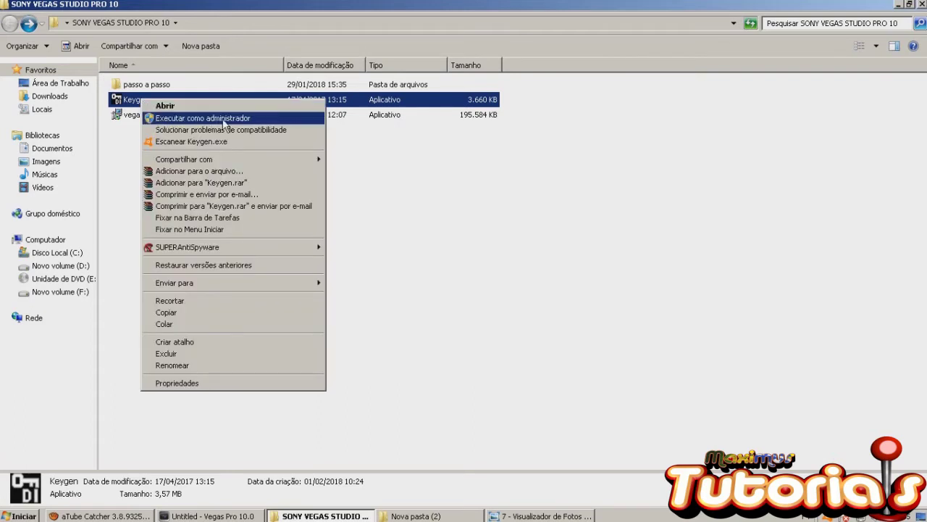
{"action": "left_click", "coordinate": [442, 221]}
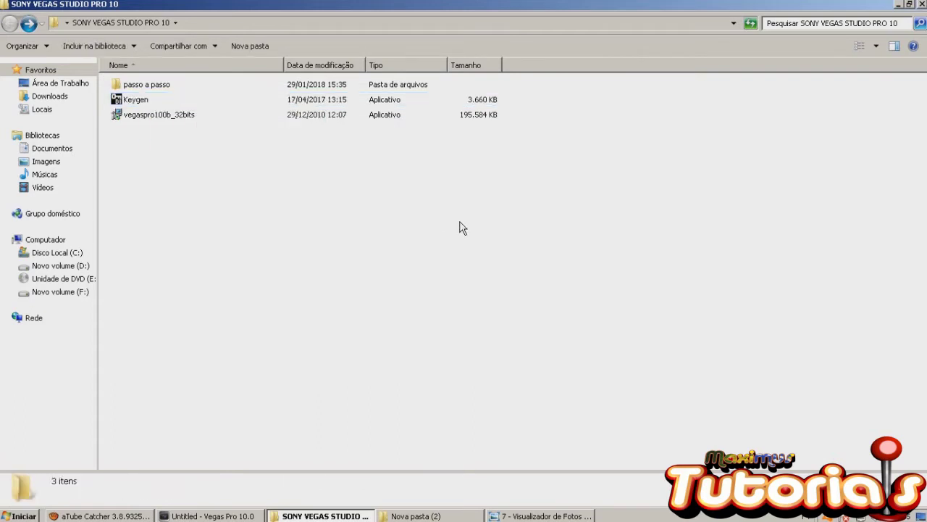
Restore the photo viewer and examine screenshots 7 through 12, going back once to recheck image 11.
{"action": "left_click", "coordinate": [495, 514]}
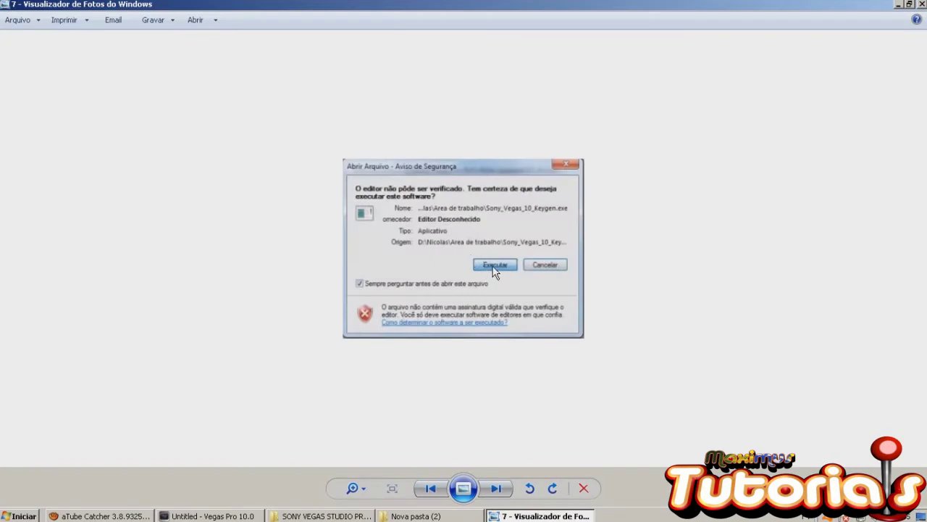
{"action": "left_click", "coordinate": [496, 487]}
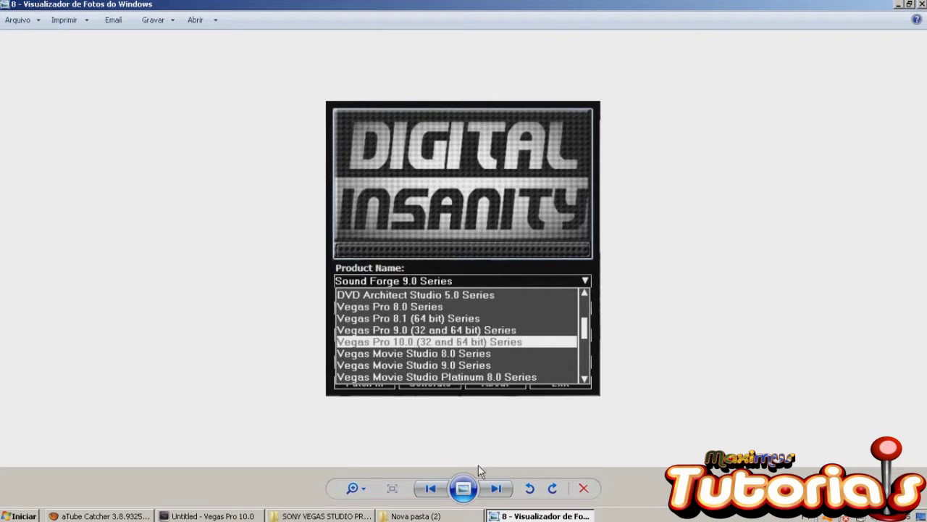
{"action": "left_click", "coordinate": [497, 489]}
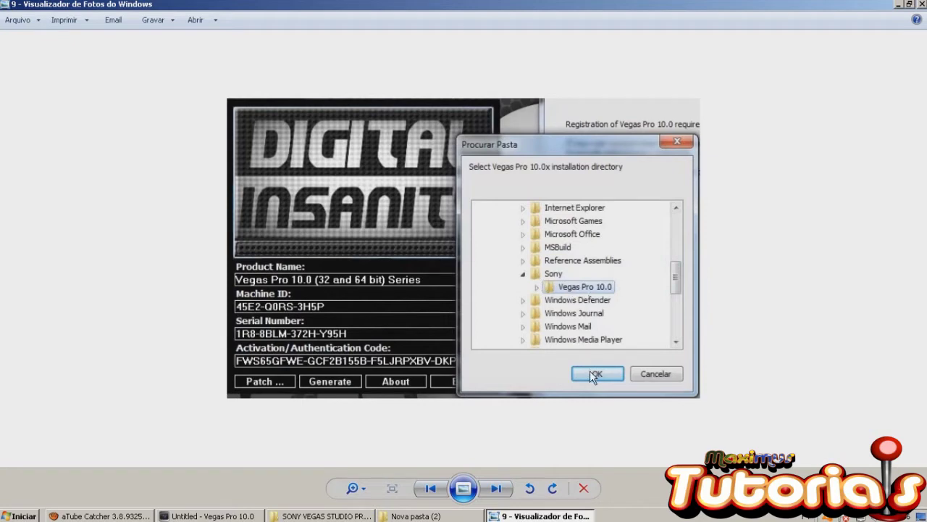
{"action": "left_click", "coordinate": [495, 488]}
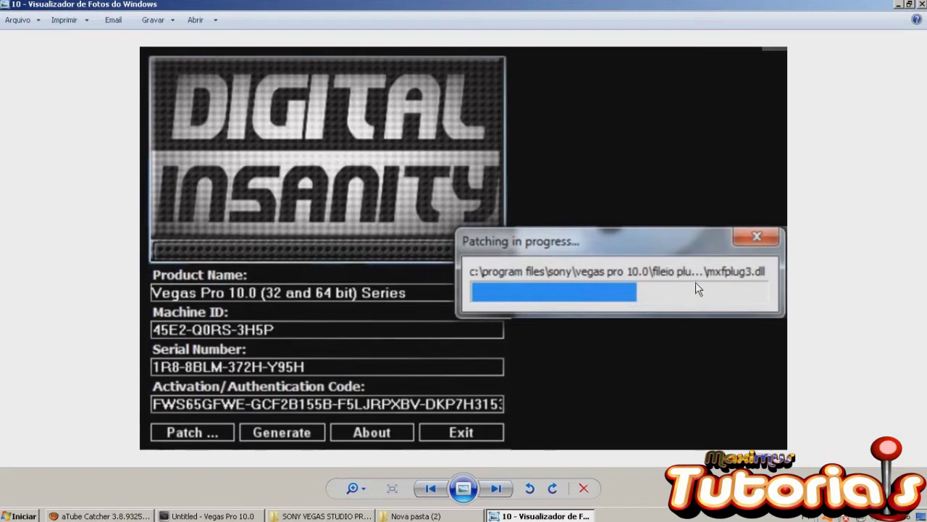
{"action": "left_click", "coordinate": [496, 488]}
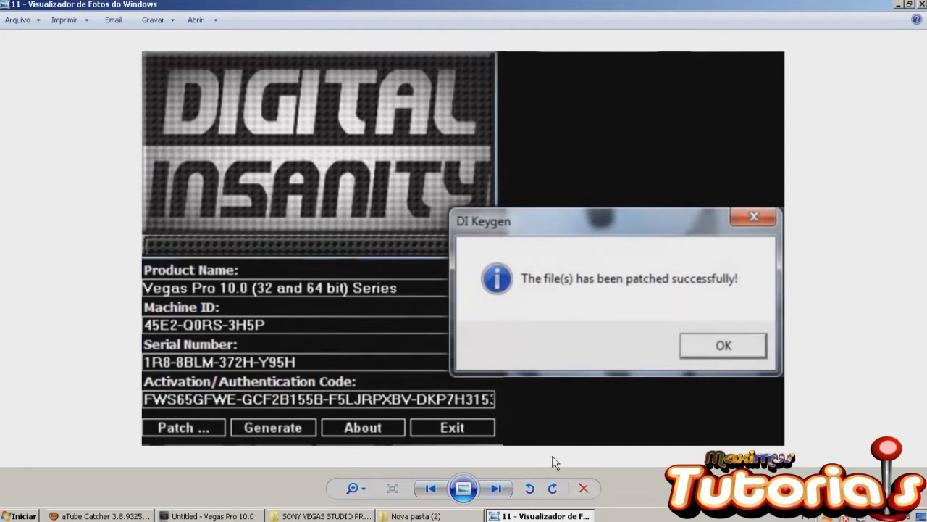
{"action": "left_click", "coordinate": [496, 488]}
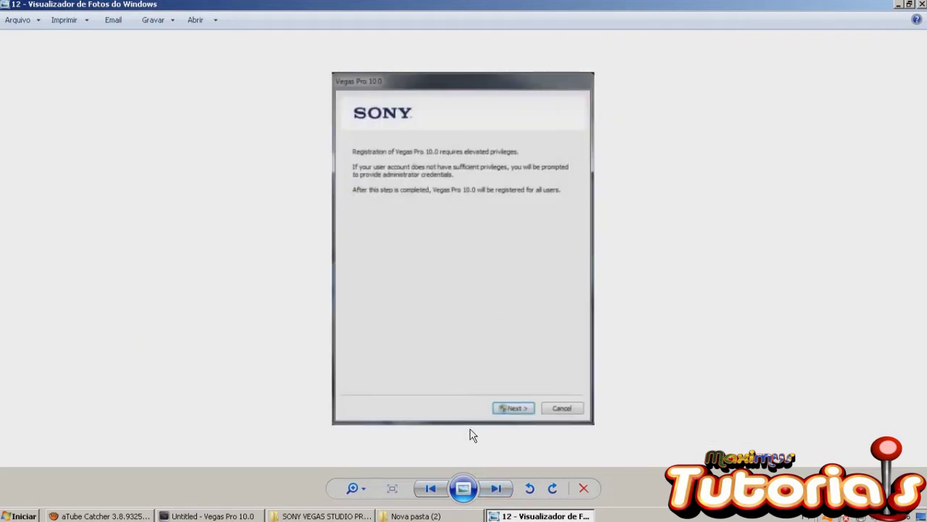
{"action": "left_click", "coordinate": [438, 490]}
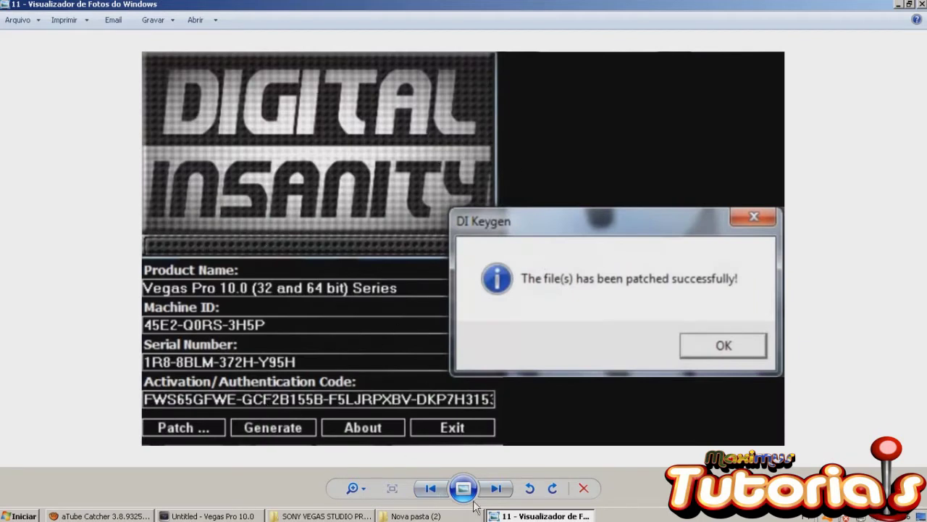
{"action": "left_click", "coordinate": [496, 488]}
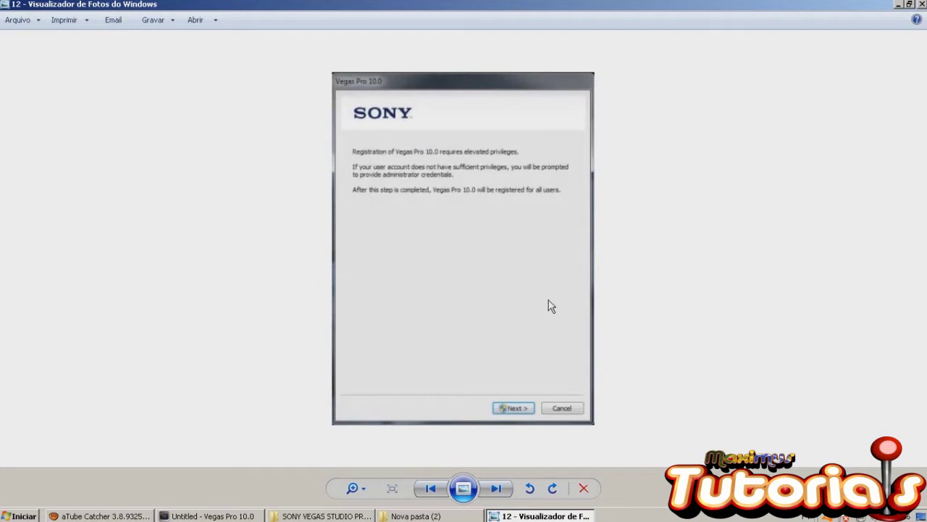
Show the desktop briefly, restore the photo viewer and examine the Vegas Pro 10.0 registration screenshots 12 through 18.
{"action": "left_click", "coordinate": [898, 5]}
{"action": "left_click", "coordinate": [898, 5]}
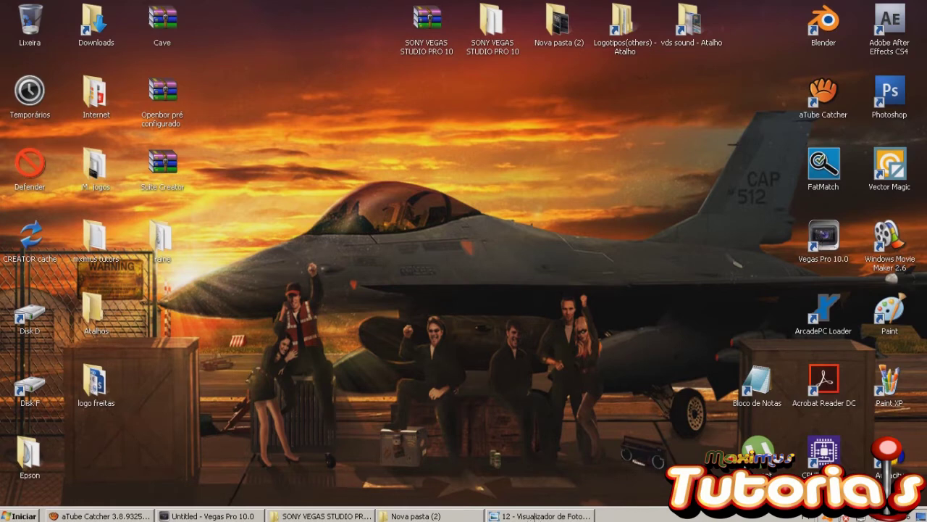
{"action": "left_click", "coordinate": [563, 515]}
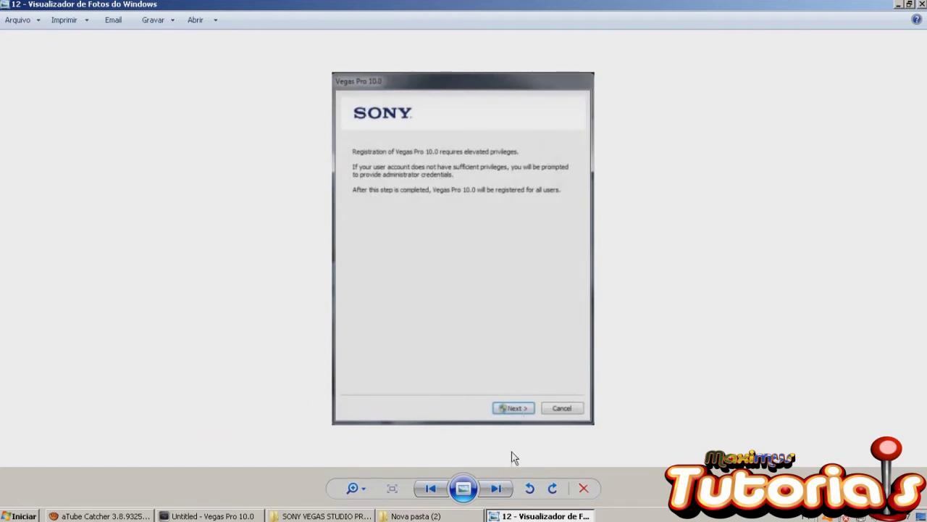
{"action": "left_click", "coordinate": [496, 489]}
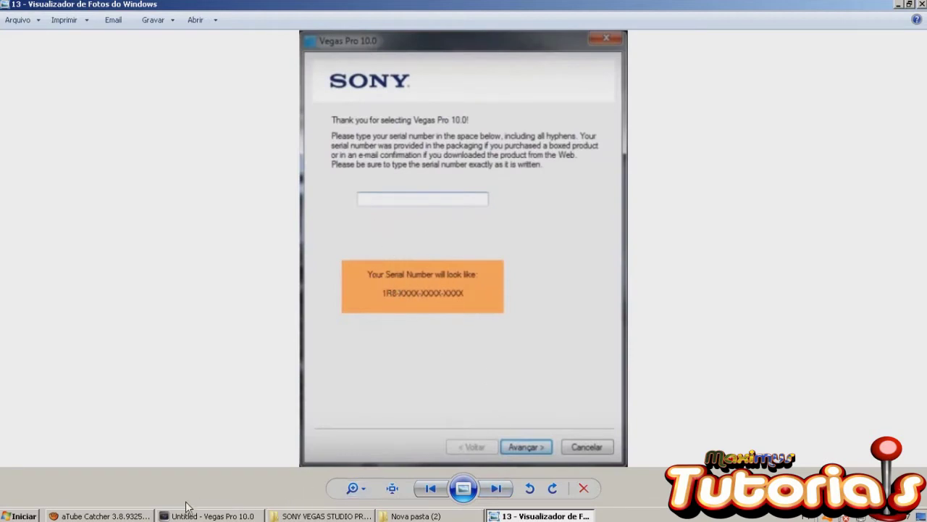
{"action": "left_click", "coordinate": [496, 489]}
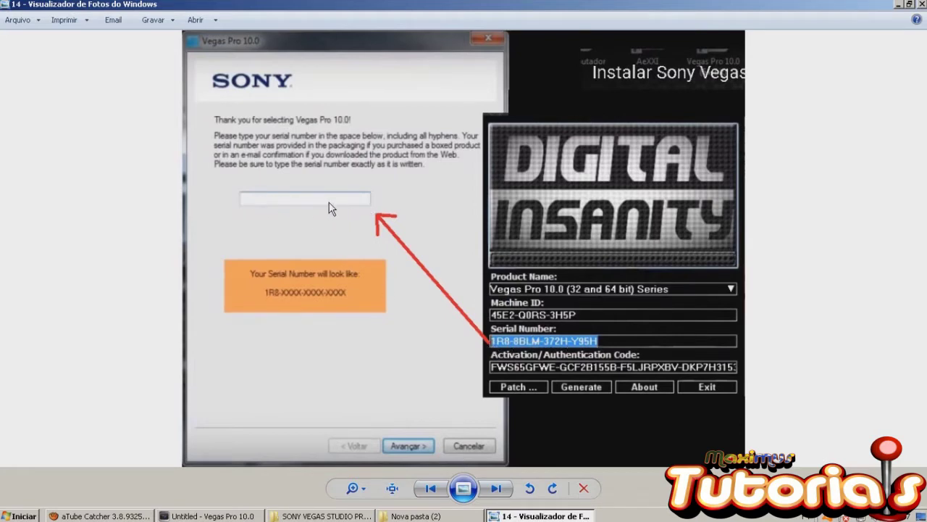
{"action": "left_click", "coordinate": [496, 495]}
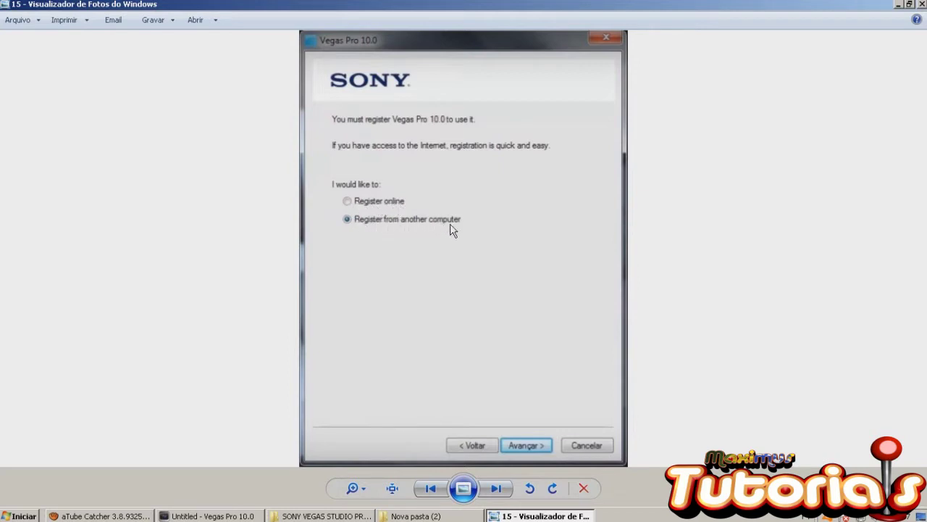
{"action": "left_click", "coordinate": [494, 489]}
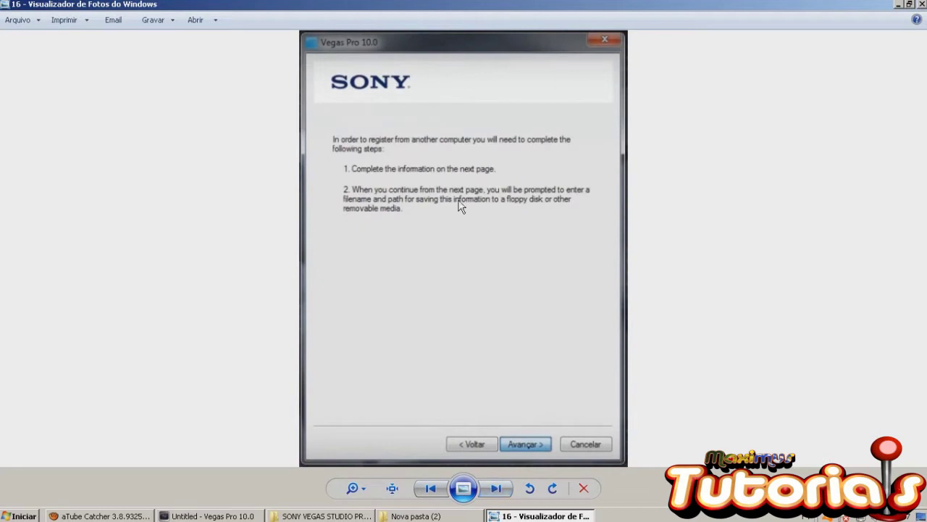
{"action": "left_click", "coordinate": [505, 489]}
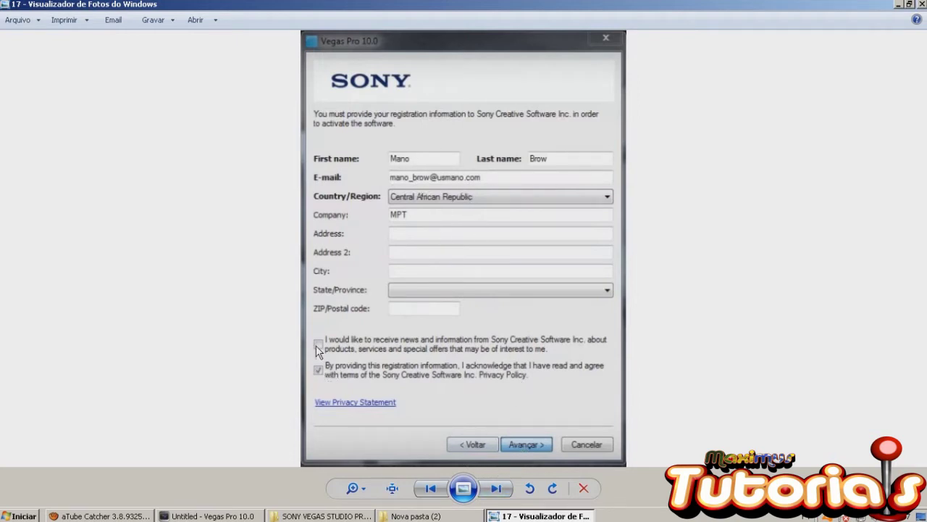
{"action": "left_click", "coordinate": [502, 488]}
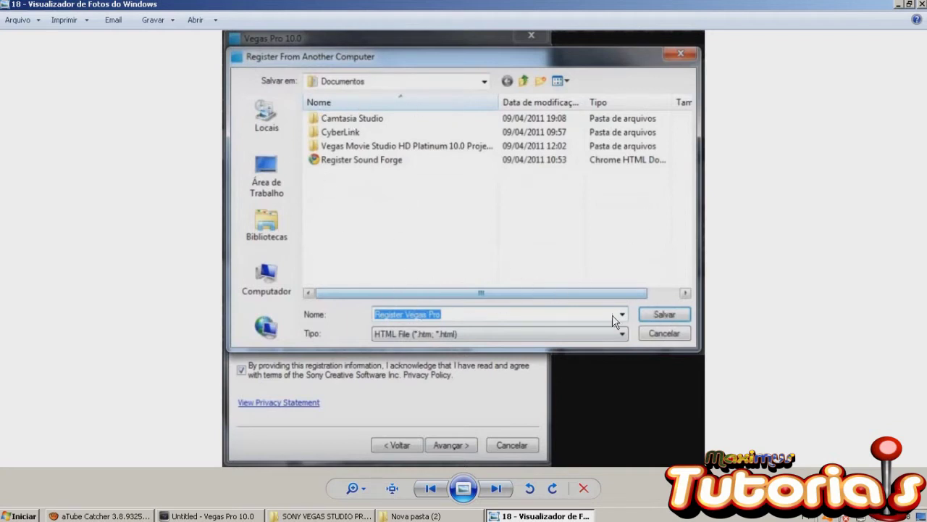
Examine the remaining registration screenshots 19 through 21 and close the photo viewer.
{"action": "left_click", "coordinate": [497, 487]}
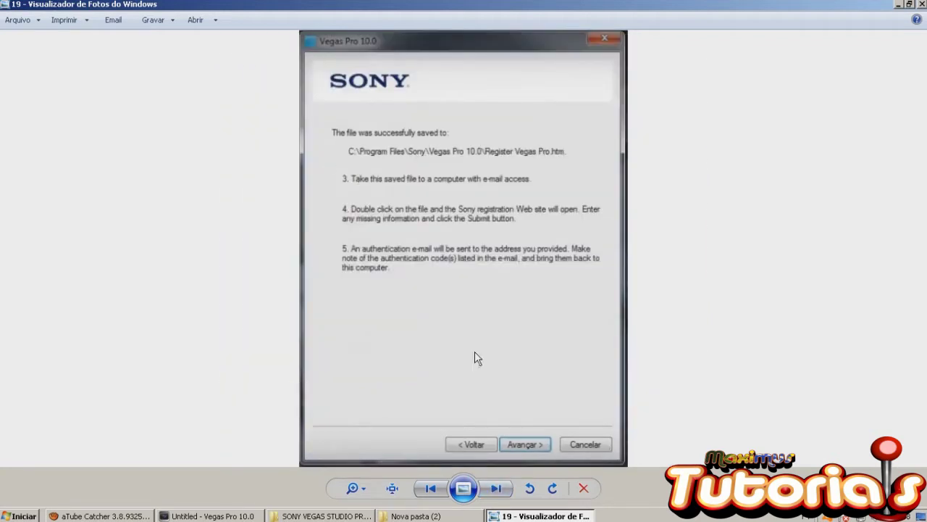
{"action": "left_click", "coordinate": [497, 488]}
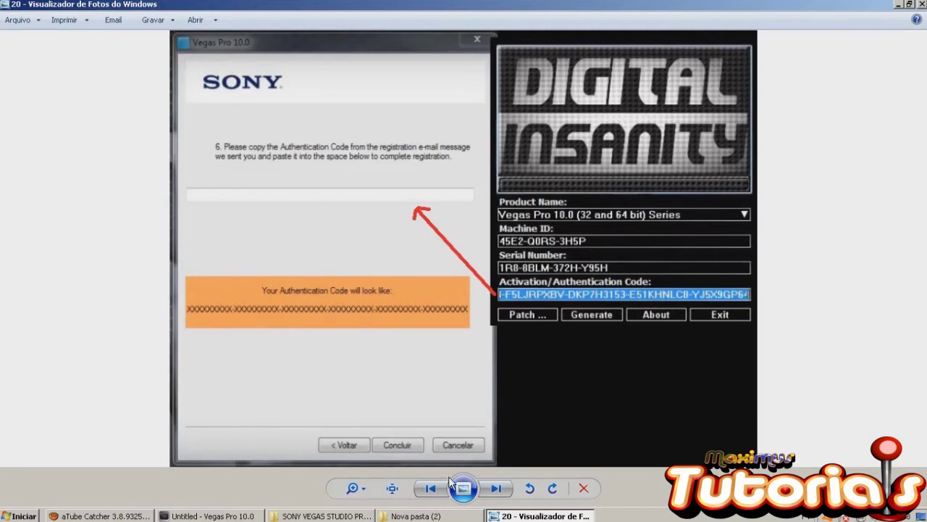
{"action": "left_click", "coordinate": [496, 487]}
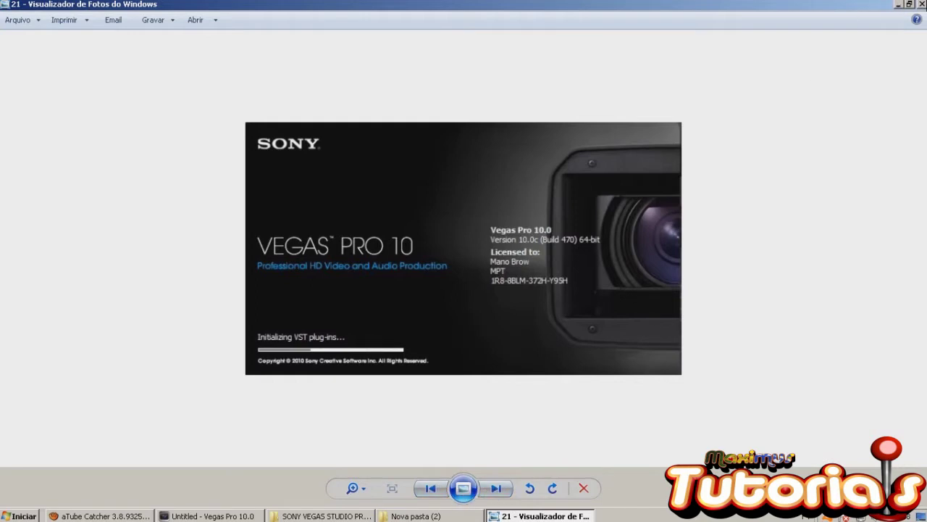
{"action": "left_click", "coordinate": [922, 4]}
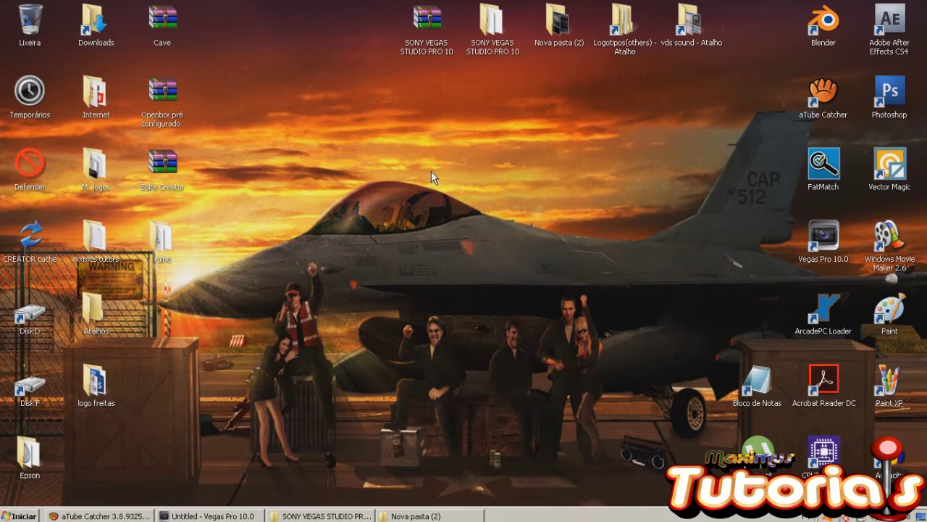
Switch to Vegas Pro 10.0 and look over the empty untitled project.
{"action": "left_click", "coordinate": [186, 516]}
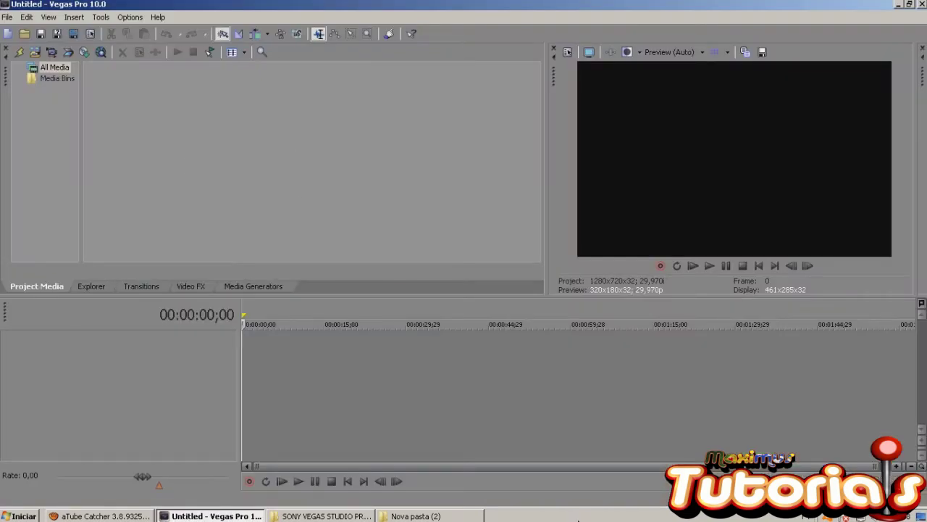
{"action": "left_click", "coordinate": [257, 11]}
{"action": "left_click", "coordinate": [585, 514]}
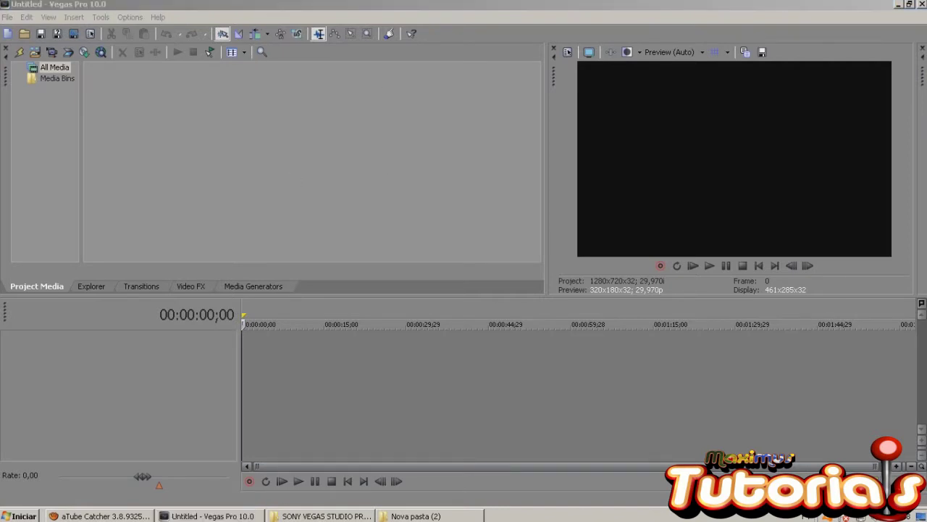
{"action": "left_click", "coordinate": [413, 52]}
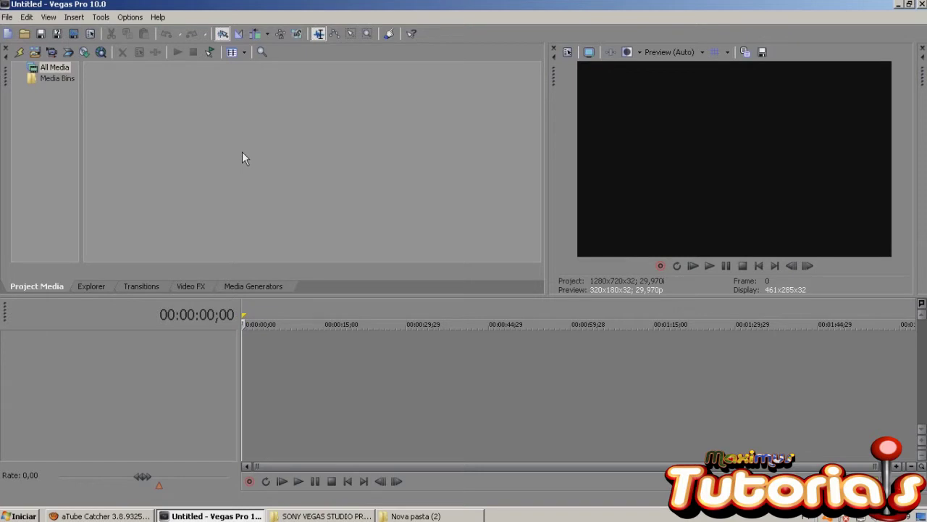
Minimize Vegas Pro, open the Logotipos(others) folder from the desktop, look through its Consoles and Arcades subfolders, and minimize it.
{"action": "left_click", "coordinate": [898, 5]}
{"action": "double_click", "coordinate": [618, 24]}
{"action": "left_click", "coordinate": [799, 183]}
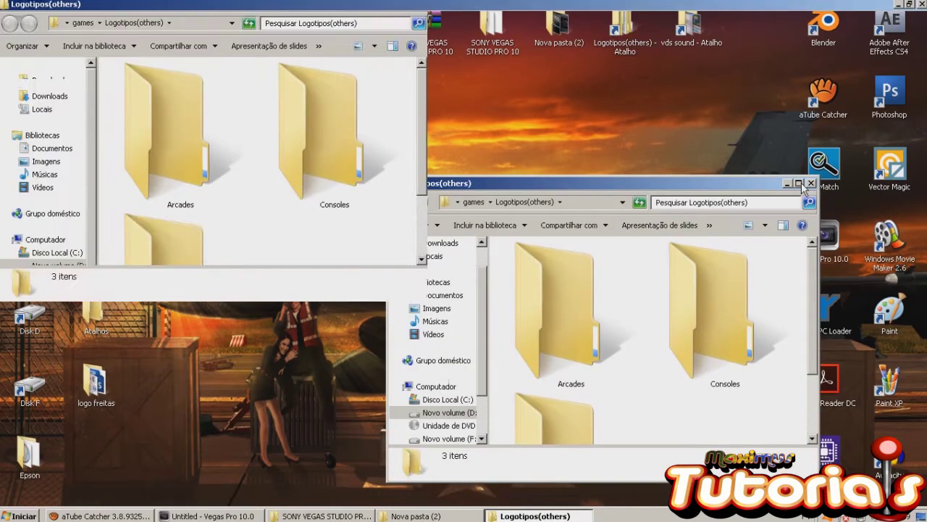
{"action": "double_click", "coordinate": [313, 125]}
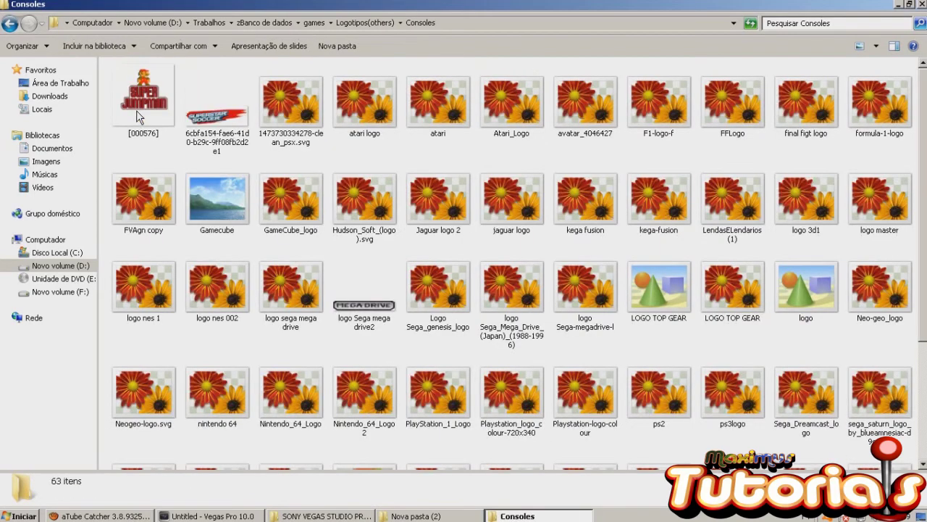
{"action": "key", "text": "BackSpace"}
{"action": "left_click", "coordinate": [168, 139]}
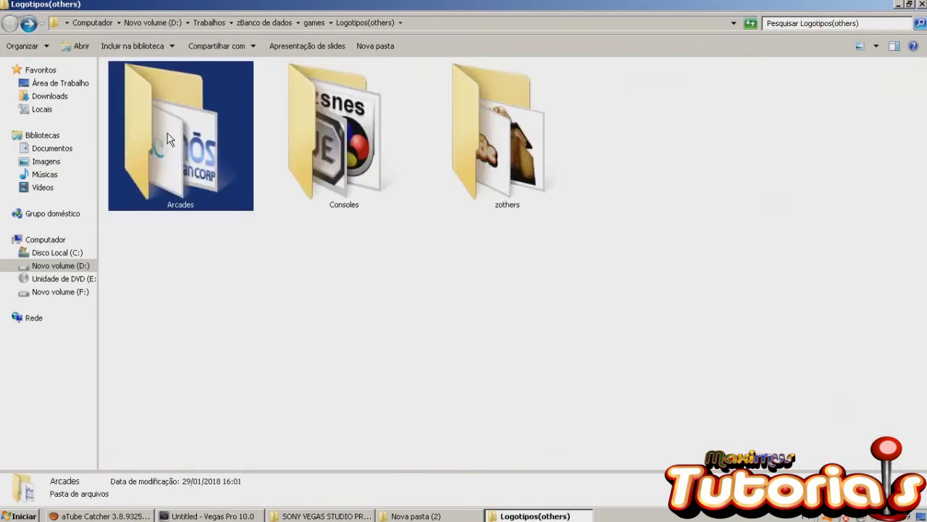
{"action": "double_click", "coordinate": [168, 139]}
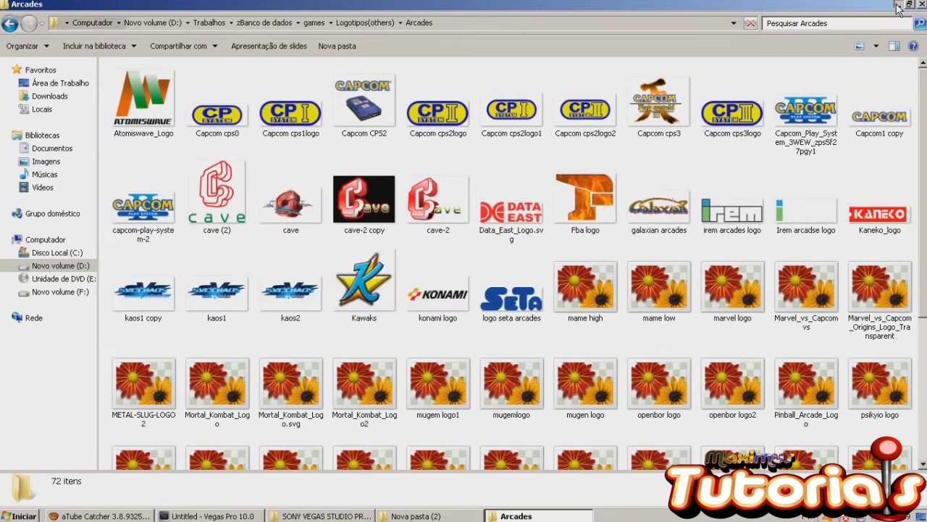
{"action": "left_click", "coordinate": [898, 6]}
Open the vds sound folder maximized, look through its sample videos and return to the desktop.
{"action": "double_click", "coordinate": [689, 21]}
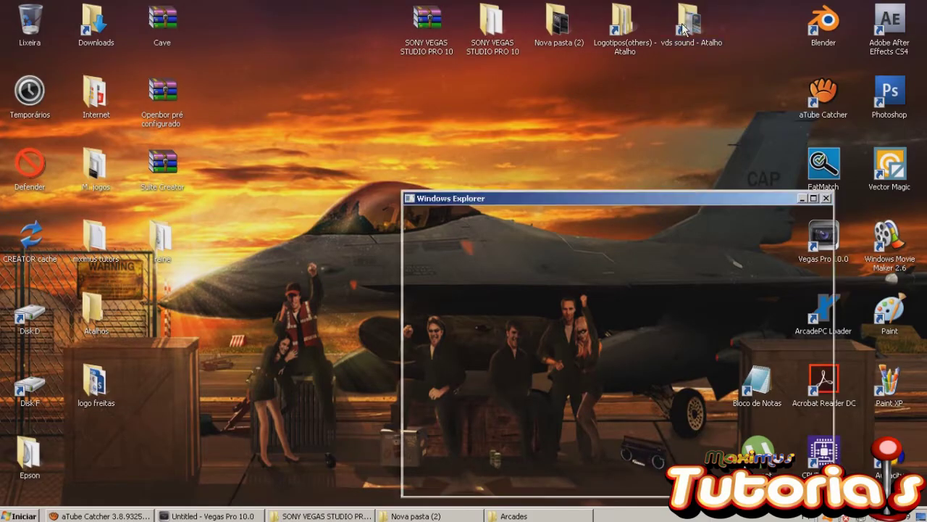
{"action": "left_click", "coordinate": [815, 199]}
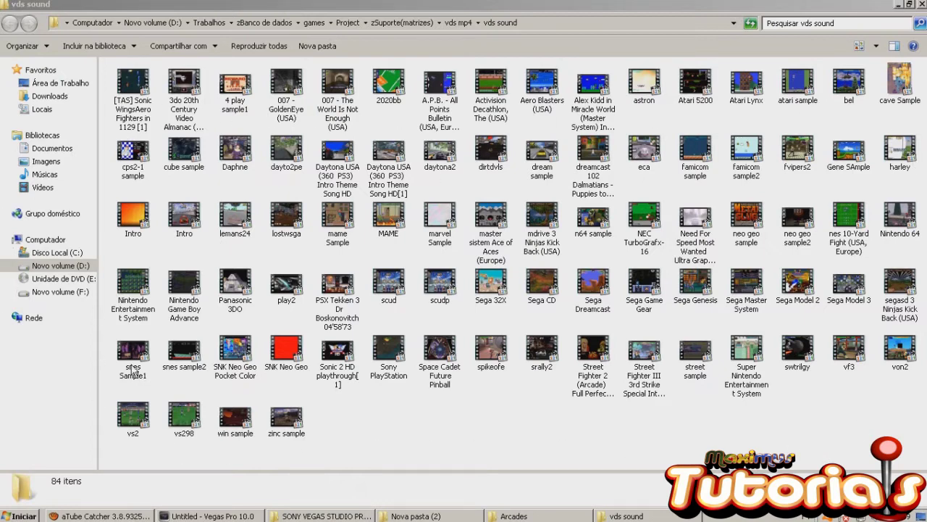
{"action": "key", "text": "super+d"}
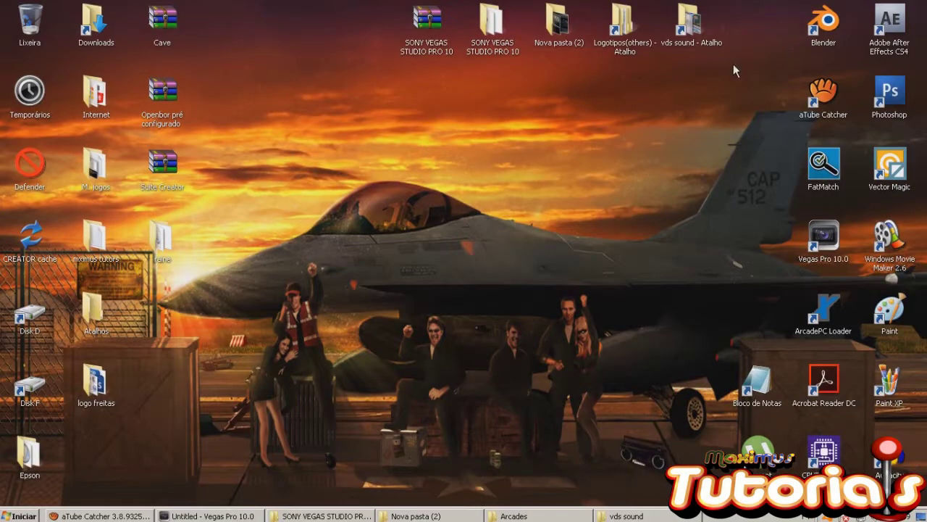
Return to Vegas Pro, start a media import and browse to the Arcades folder within the Logotipos(others) desktop shortcut.
{"action": "left_click", "coordinate": [170, 515]}
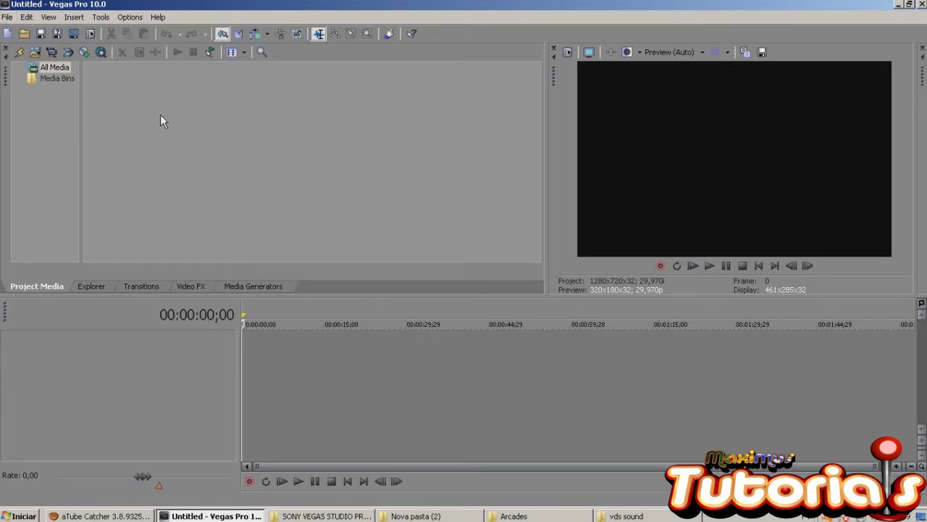
{"action": "left_click", "coordinate": [34, 55]}
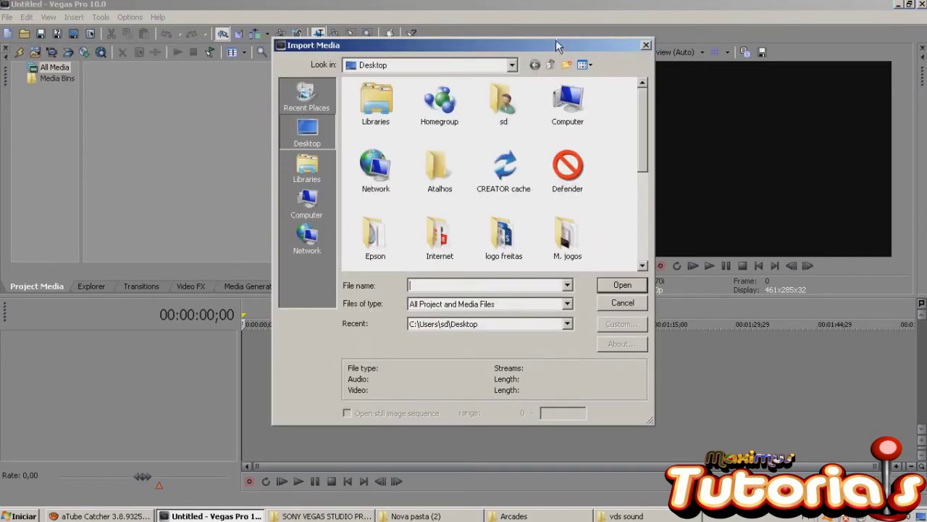
{"action": "left_click_drag", "start_coordinate": [556, 40], "coordinate": [539, 44]}
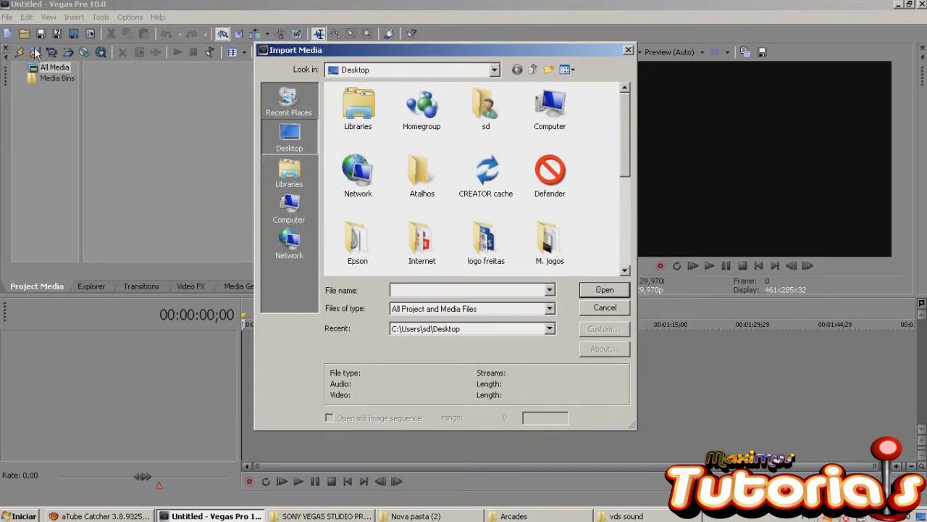
{"action": "left_click_drag", "start_coordinate": [627, 130], "coordinate": [625, 234]}
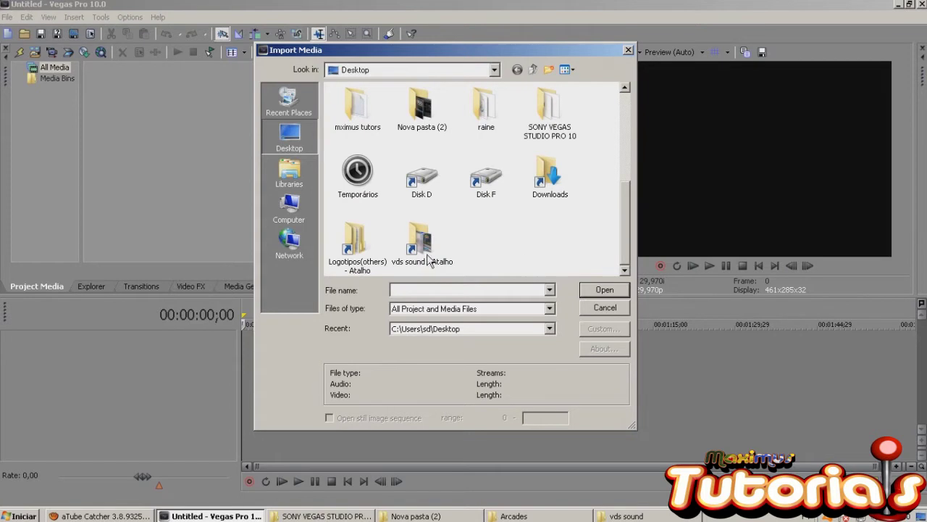
{"action": "left_click_drag", "start_coordinate": [621, 204], "coordinate": [623, 205]}
{"action": "double_click", "coordinate": [358, 245]}
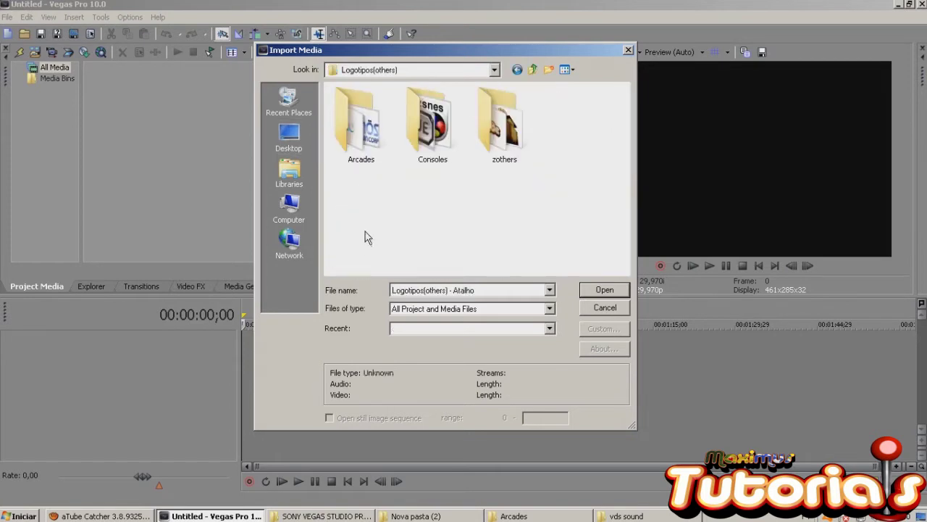
{"action": "double_click", "coordinate": [369, 130]}
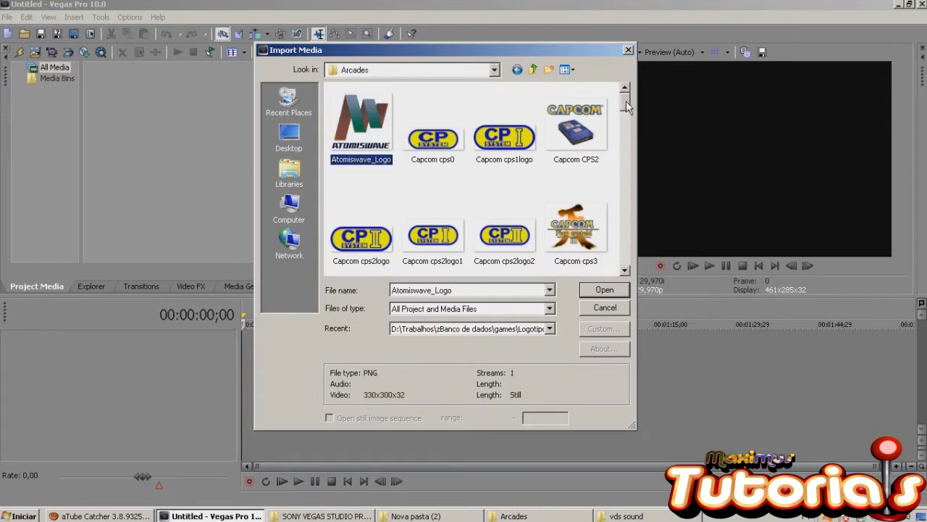
Keep Atomiswave_Logo selected and add Data_East_Logo.svg and galaxian arcades to the files for import.
{"action": "scroll", "coordinate": [627, 107], "scroll_direction": "down", "scroll_amount": 1}
{"action": "scroll", "coordinate": [628, 107], "scroll_direction": "down", "scroll_amount": 1}
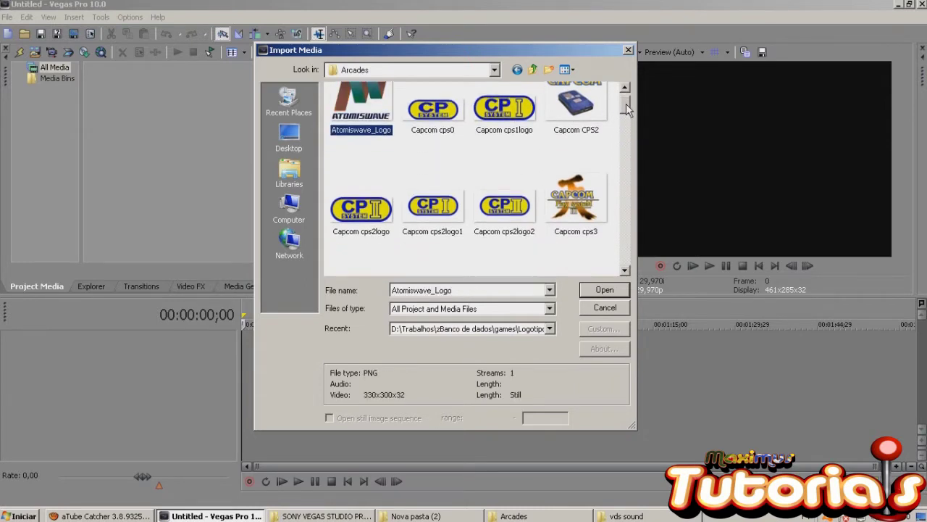
{"action": "scroll", "coordinate": [627, 107], "scroll_direction": "down", "scroll_amount": 1}
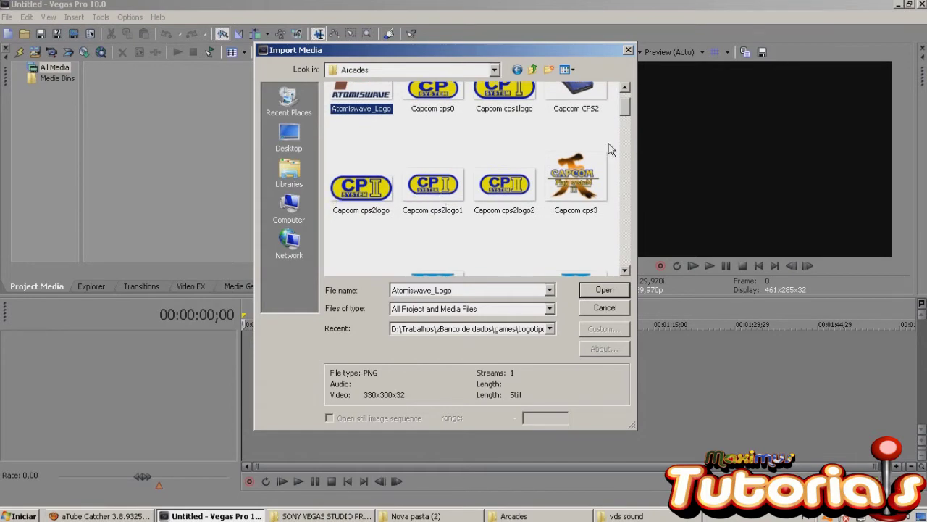
{"action": "scroll", "coordinate": [622, 109], "scroll_direction": "down", "scroll_amount": 3}
{"action": "mouse_move", "coordinate": [625, 116]}
{"action": "left_mouse_down"}
{"action": "mouse_move", "coordinate": [627, 105]}
{"action": "mouse_move", "coordinate": [628, 126]}
{"action": "left_mouse_up"}
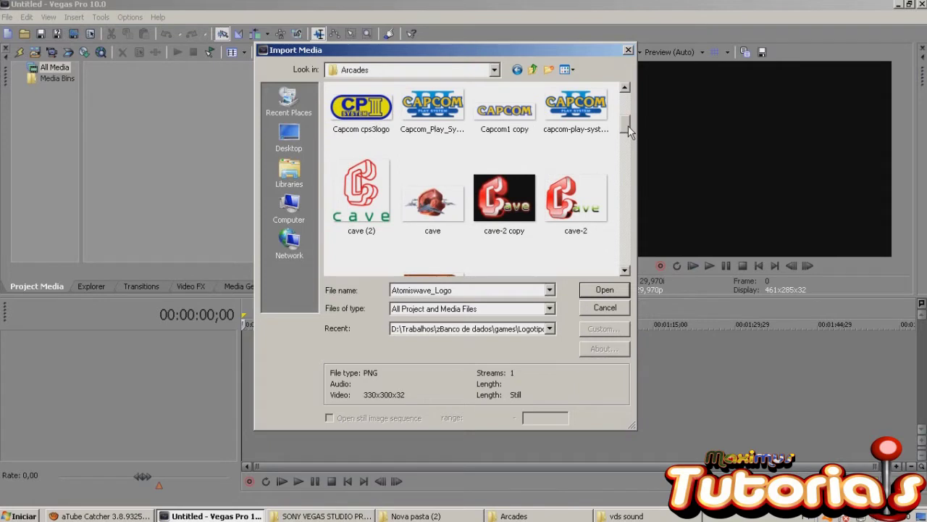
{"action": "left_click_drag", "start_coordinate": [628, 130], "coordinate": [629, 143]}
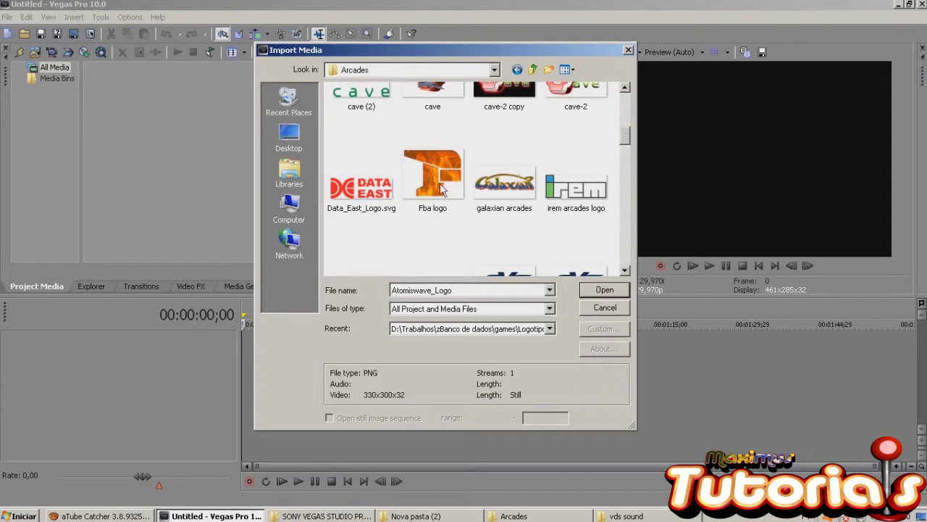
{"action": "left_click", "coordinate": [382, 202], "text": "ctrl"}
{"action": "left_click", "coordinate": [478, 197], "text": "ctrl"}
Add Irem arcadse logo, konami logo, logo seta arcades, mame low and mugen logo to the import selection.
{"action": "left_click_drag", "start_coordinate": [624, 136], "coordinate": [627, 156]}
{"action": "left_click", "coordinate": [363, 176], "text": "ctrl"}
{"action": "left_click", "coordinate": [504, 151], "text": "ctrl"}
{"action": "left_click", "coordinate": [577, 158], "text": "ctrl"}
{"action": "left_click_drag", "start_coordinate": [625, 161], "coordinate": [626, 167]}
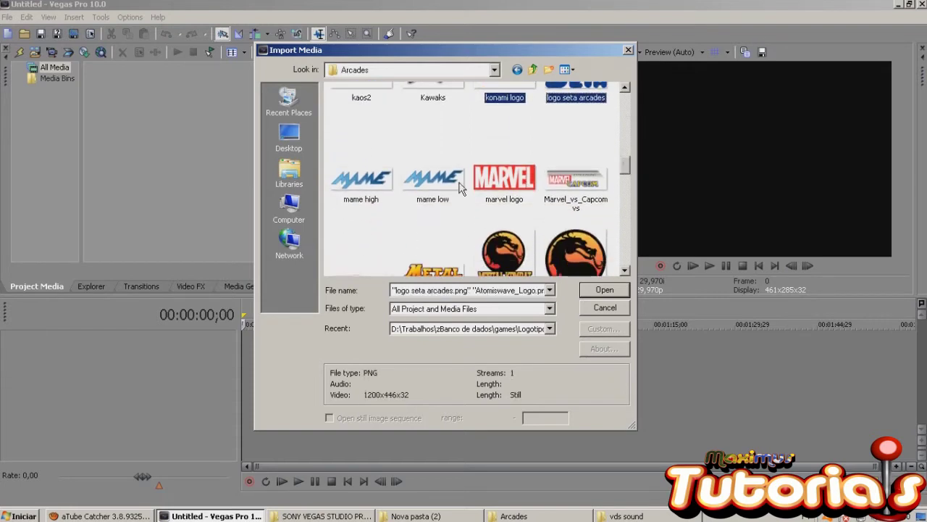
{"action": "left_click", "coordinate": [432, 181], "text": "ctrl"}
{"action": "scroll", "coordinate": [565, 160], "scroll_direction": "down", "scroll_amount": 5}
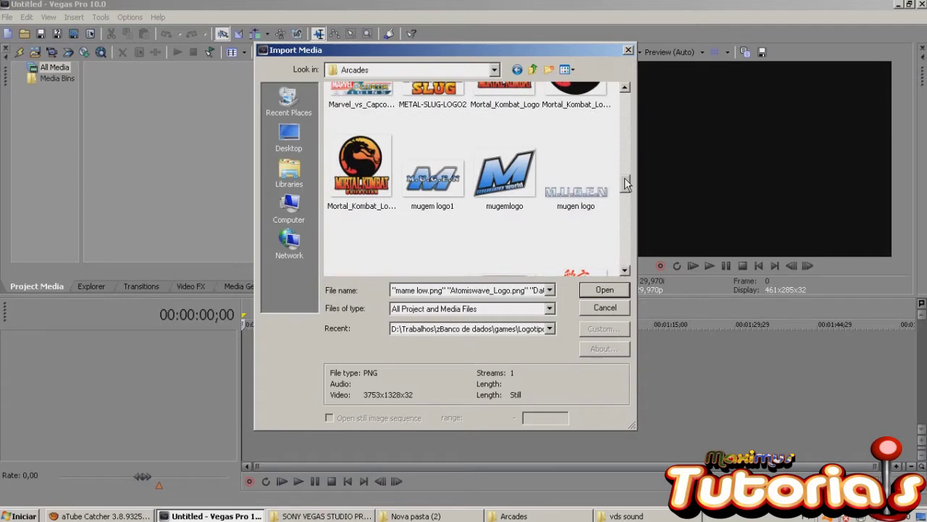
{"action": "left_click", "coordinate": [565, 156], "text": "ctrl"}
Add Tipex taito and Zinc logo to the import selection, leaving the virtua_striker_2 image out.
{"action": "left_click_drag", "start_coordinate": [625, 189], "coordinate": [622, 244]}
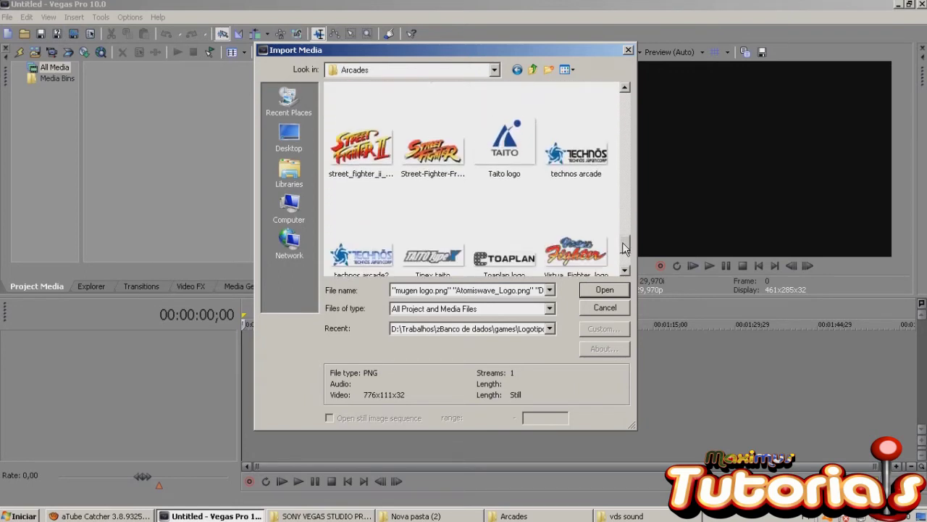
{"action": "left_click", "coordinate": [432, 229], "text": "ctrl"}
{"action": "mouse_move", "coordinate": [631, 253]}
{"action": "left_mouse_down"}
{"action": "mouse_move", "coordinate": [627, 260]}
{"action": "mouse_move", "coordinate": [627, 244]}
{"action": "mouse_move", "coordinate": [627, 260]}
{"action": "left_mouse_up"}
{"action": "left_click", "coordinate": [391, 227]}
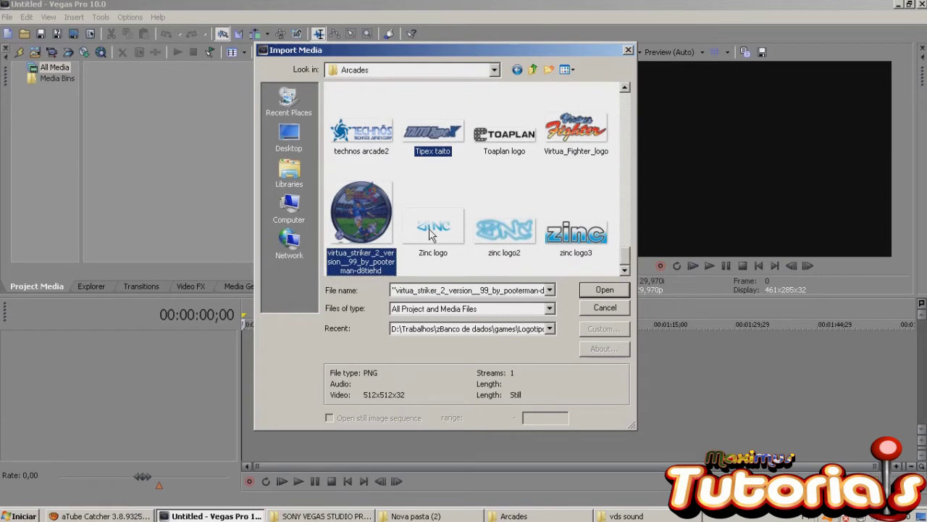
{"action": "left_click", "coordinate": [384, 226], "text": "ctrl"}
{"action": "left_click", "coordinate": [416, 229], "text": "ctrl"}
Add Sega Model03 and sega model02 to the selection, import all the chosen logos and deselect them in the project media.
{"action": "left_click_drag", "start_coordinate": [627, 259], "coordinate": [626, 213]}
{"action": "left_click", "coordinate": [505, 250], "text": "ctrl"}
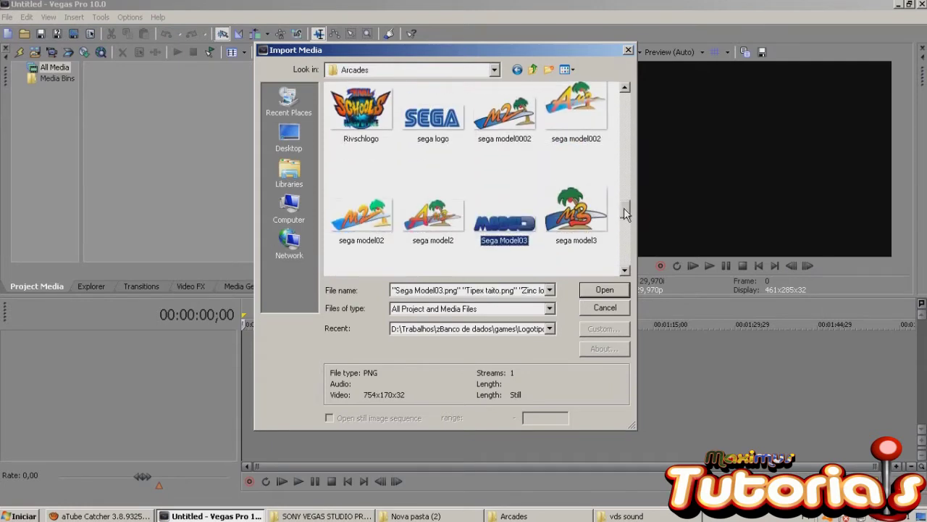
{"action": "left_click", "coordinate": [372, 219], "text": "ctrl"}
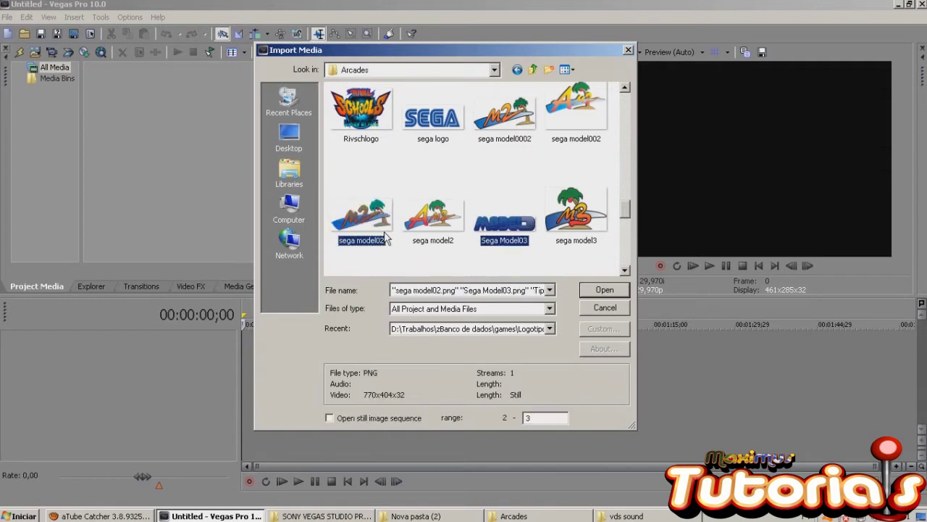
{"action": "left_click", "coordinate": [605, 289]}
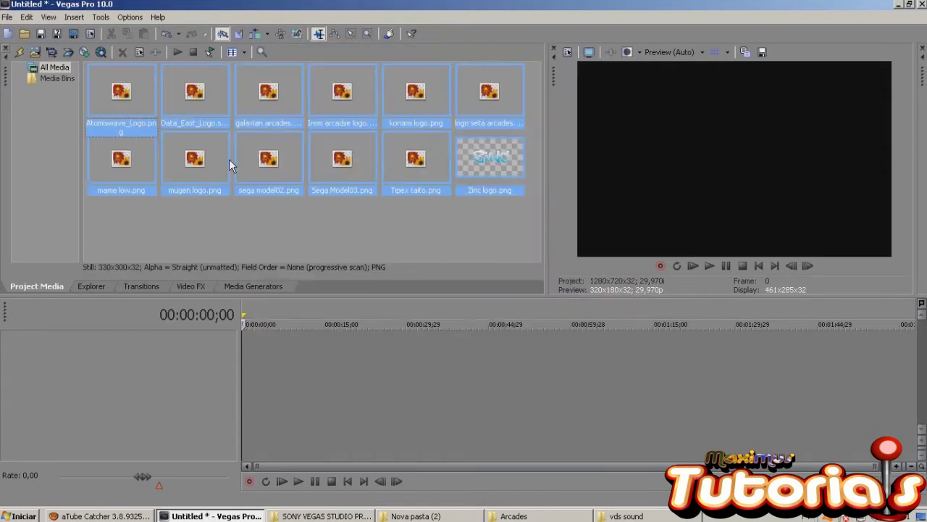
{"action": "left_click", "coordinate": [236, 229]}
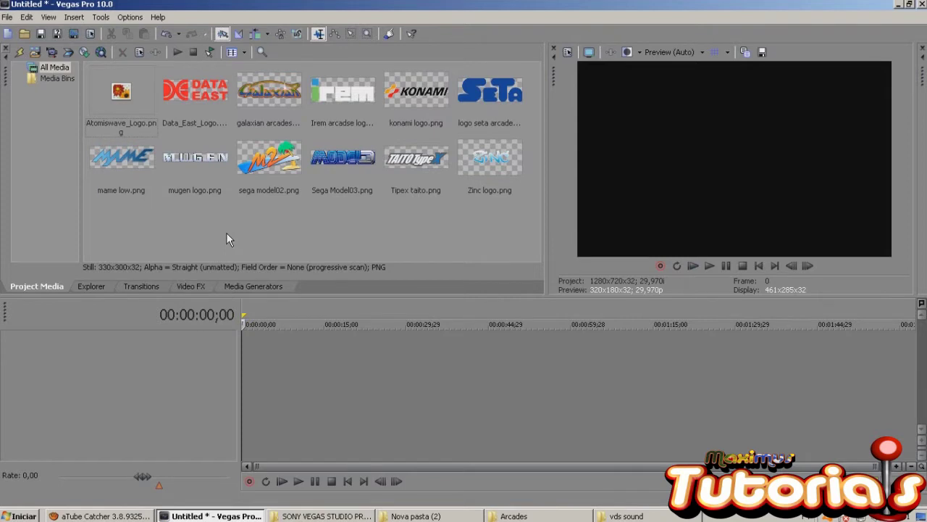
Import the Capcom1 copy logo from the Arcades folder into the project media.
{"action": "left_click", "coordinate": [28, 52]}
{"action": "left_click_drag", "start_coordinate": [625, 99], "coordinate": [625, 119]}
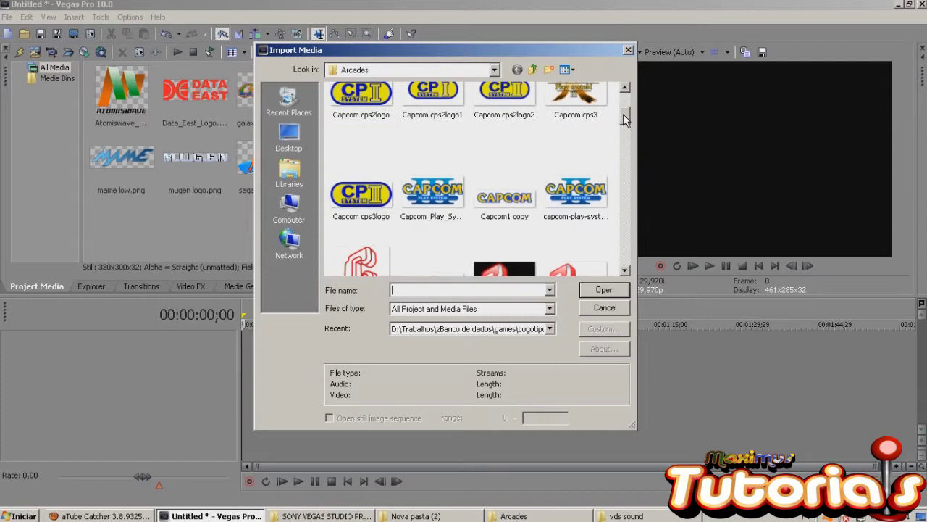
{"action": "left_click", "coordinate": [497, 203]}
{"action": "left_click", "coordinate": [592, 288]}
{"action": "left_click", "coordinate": [321, 230]}
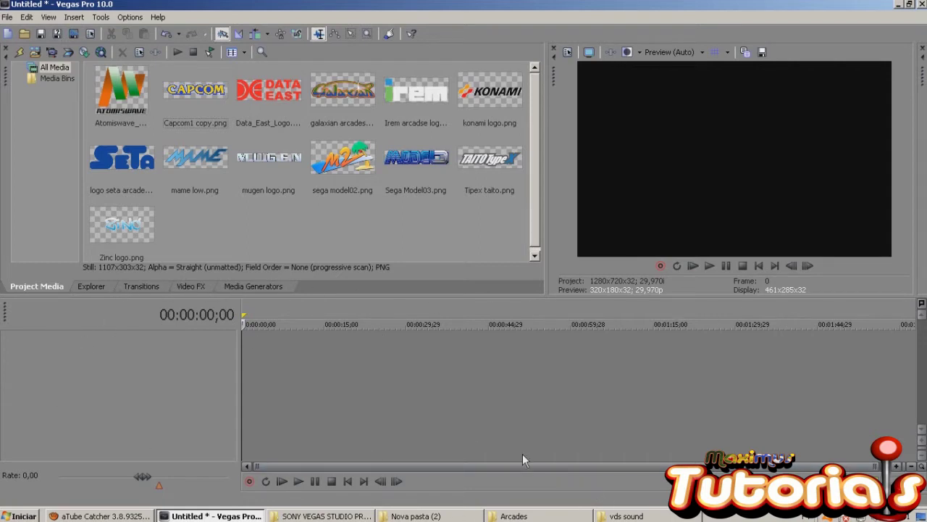
Close the vds sound, Arcades, Nova pasta (2) and SONY VEGAS STUDIO PRO 10 folder windows and return to Vegas Pro.
{"action": "left_click", "coordinate": [634, 516]}
{"action": "left_click", "coordinate": [609, 515]}
{"action": "left_click", "coordinate": [511, 515]}
{"action": "left_click", "coordinate": [507, 516]}
{"action": "left_click", "coordinate": [419, 516]}
{"action": "left_click", "coordinate": [215, 516]}
{"action": "left_click", "coordinate": [326, 515]}
{"action": "left_click", "coordinate": [215, 516]}
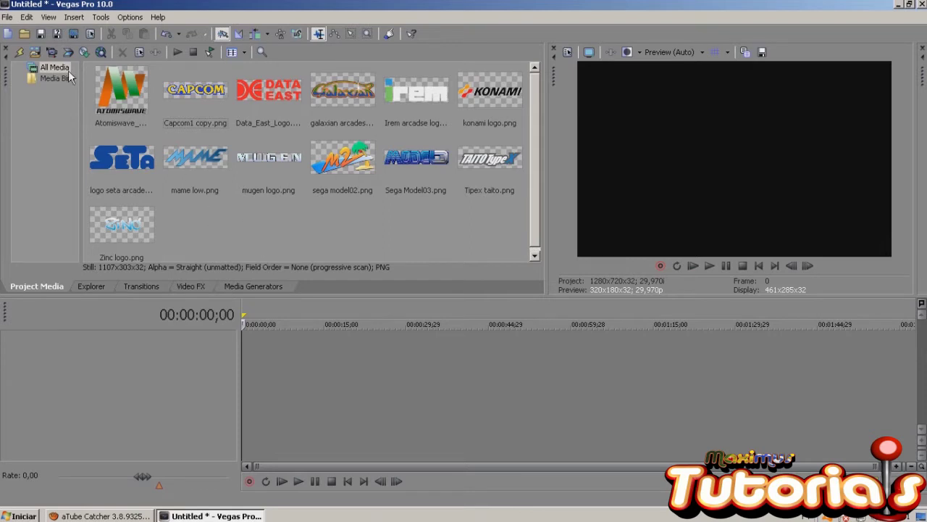
Start a media import from the vds sound folder and select the 4 play sample1 and bel videos.
{"action": "left_click", "coordinate": [33, 53]}
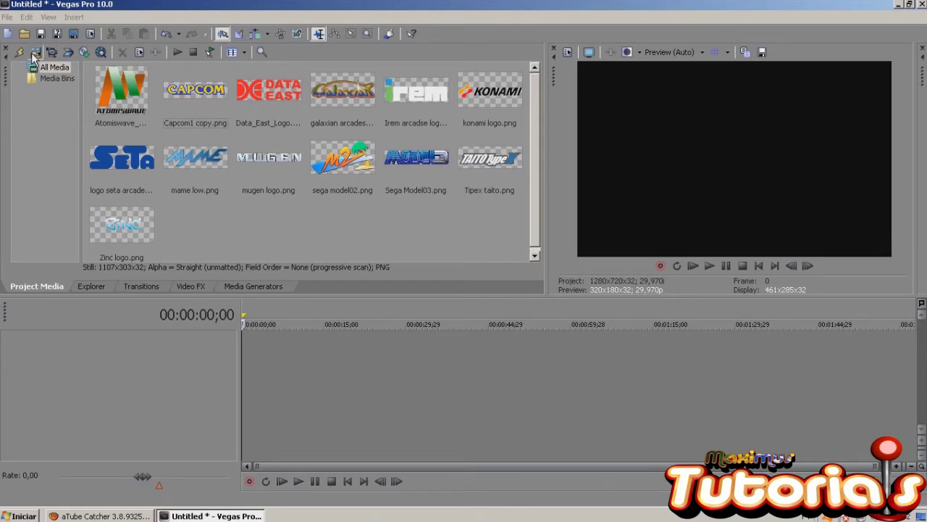
{"action": "left_click", "coordinate": [297, 144]}
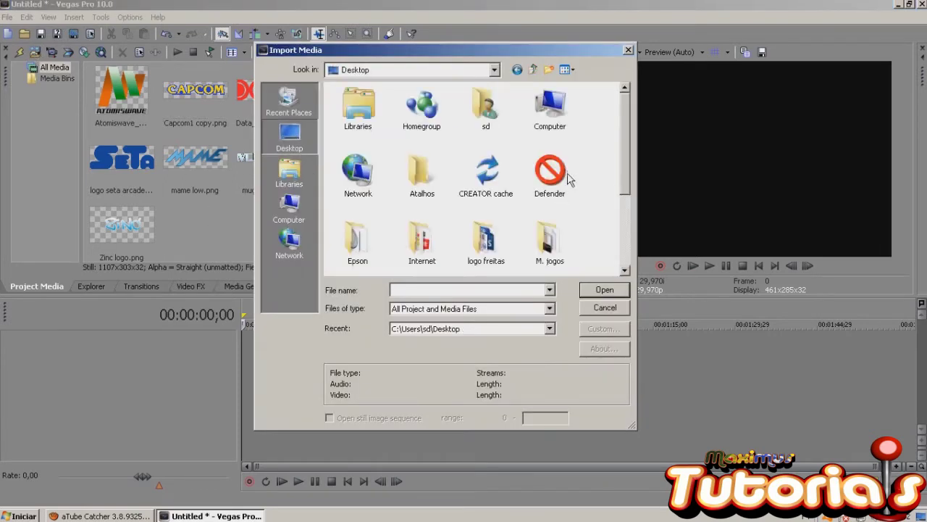
{"action": "left_click_drag", "start_coordinate": [621, 123], "coordinate": [623, 212]}
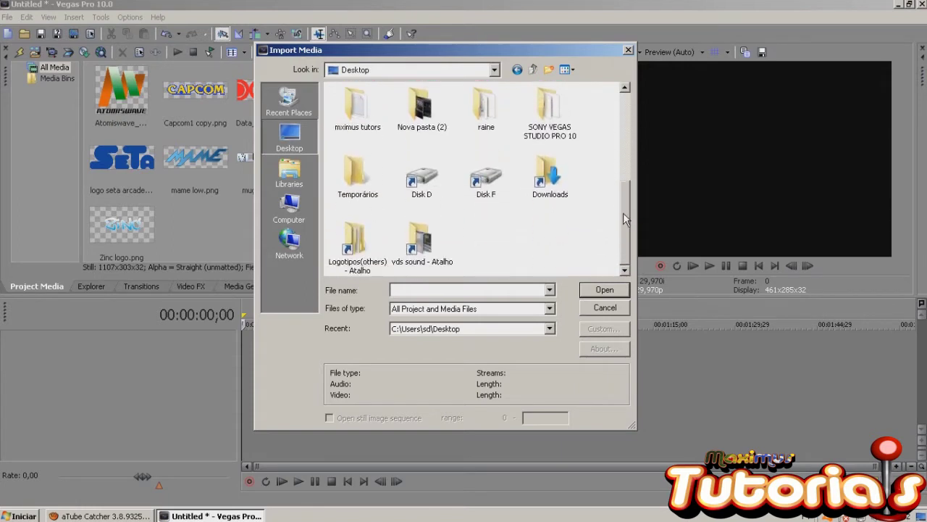
{"action": "double_click", "coordinate": [402, 250]}
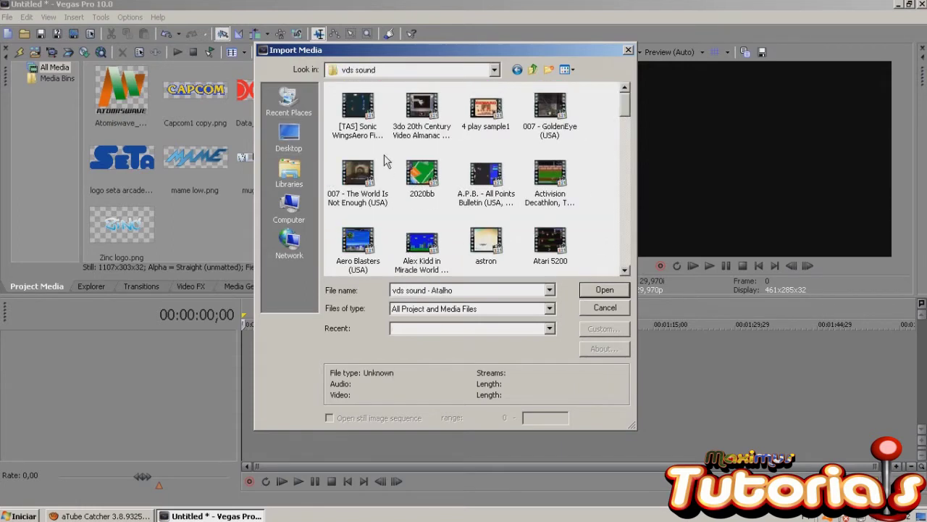
{"action": "left_click", "coordinate": [490, 118]}
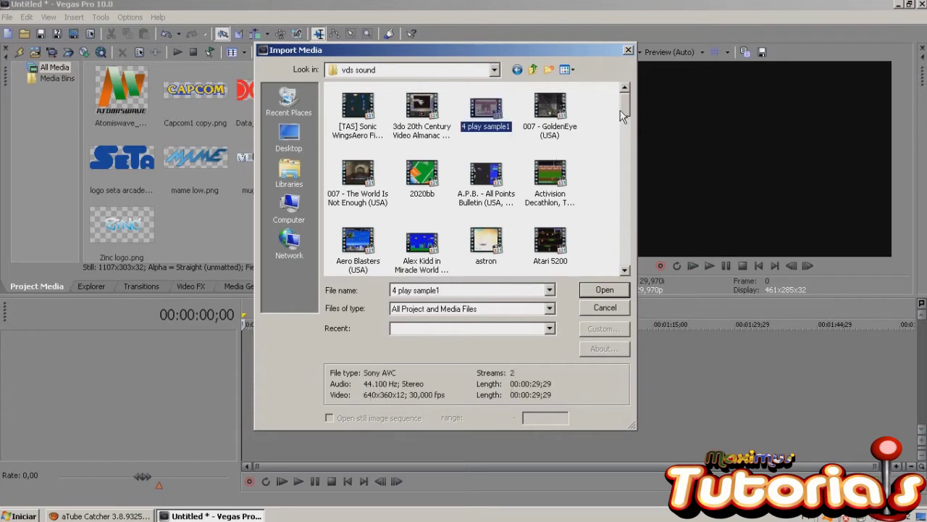
{"action": "left_click_drag", "start_coordinate": [626, 105], "coordinate": [627, 114]}
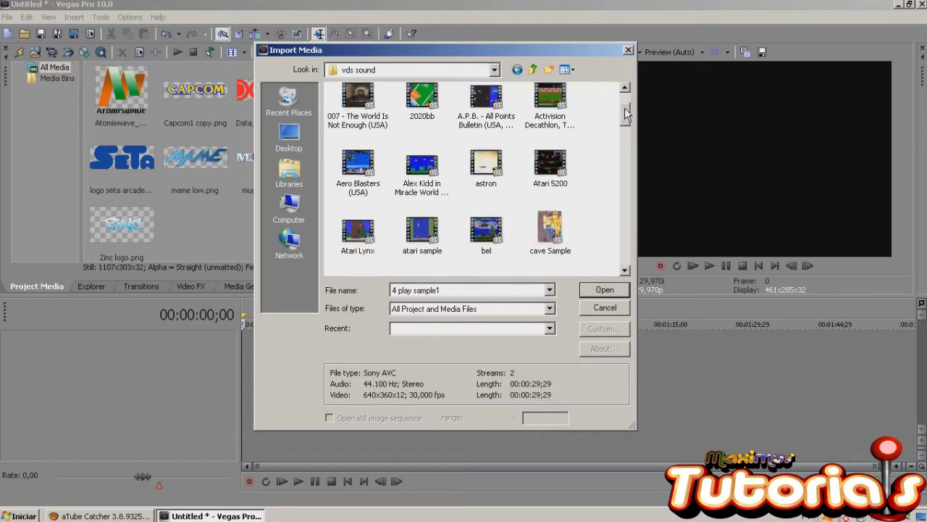
{"action": "left_click", "coordinate": [486, 230], "text": "ctrl"}
Add cps2-1 sample, MAME and neo geo sample to the selection and import all the chosen videos.
{"action": "left_click_drag", "start_coordinate": [627, 118], "coordinate": [623, 174]}
{"action": "left_click", "coordinate": [375, 170], "text": "ctrl"}
{"action": "left_click", "coordinate": [339, 192], "text": "ctrl"}
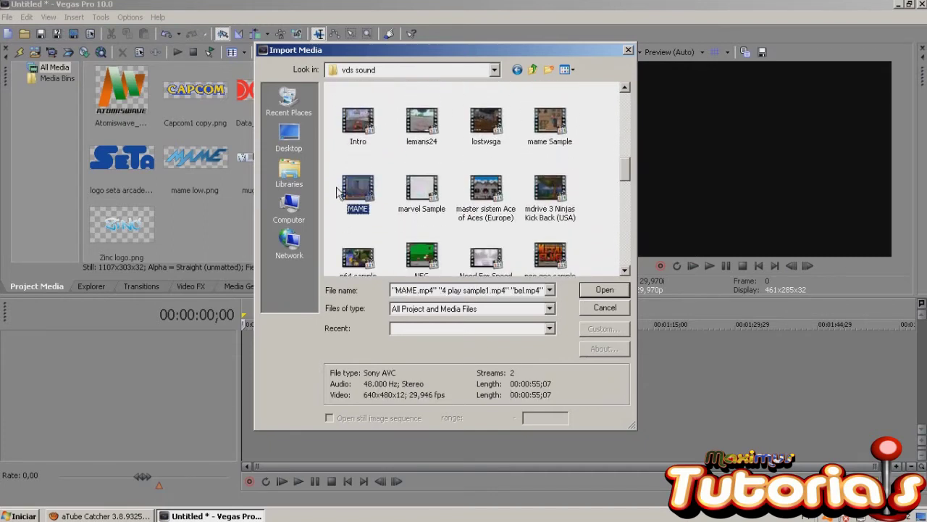
{"action": "scroll", "coordinate": [572, 203], "scroll_direction": "down", "scroll_amount": 1}
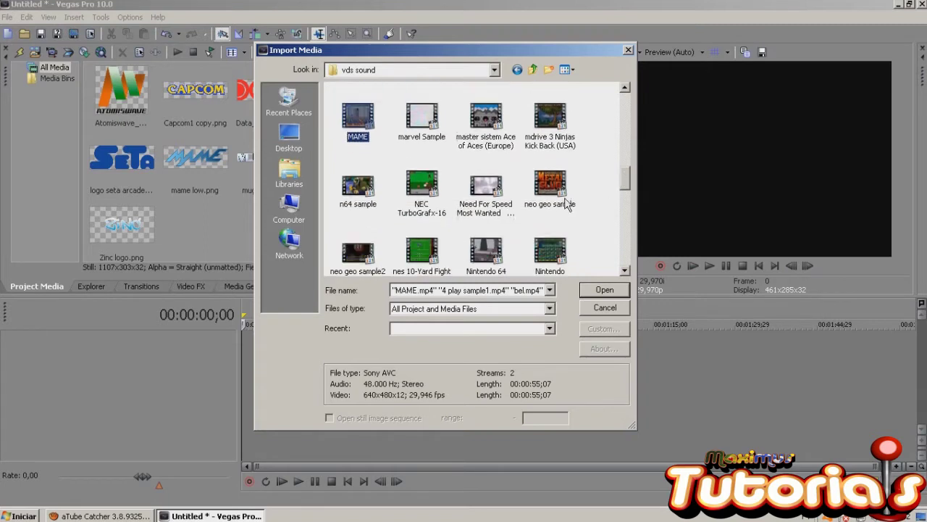
{"action": "left_click", "coordinate": [558, 199], "text": "ctrl"}
{"action": "left_click", "coordinate": [603, 290]}
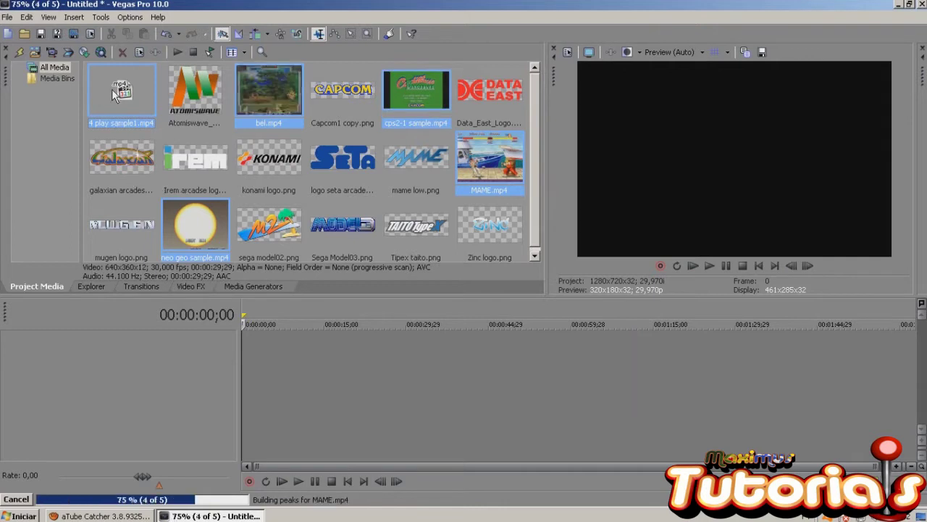
Place the five imported videos one after another on the timeline, starting at 00:00:00;00, with their audio on a separate track.
{"action": "left_click_drag", "start_coordinate": [124, 118], "coordinate": [238, 386]}
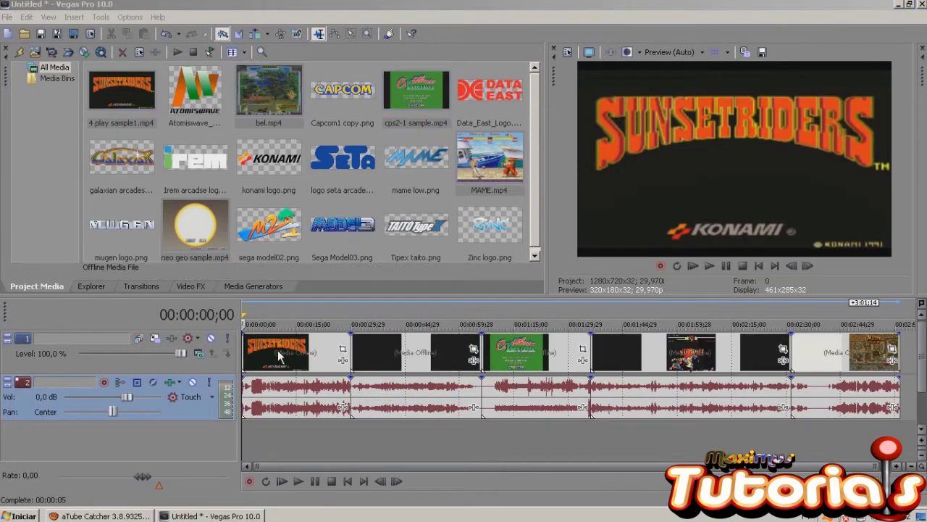
{"action": "left_click", "coordinate": [210, 372]}
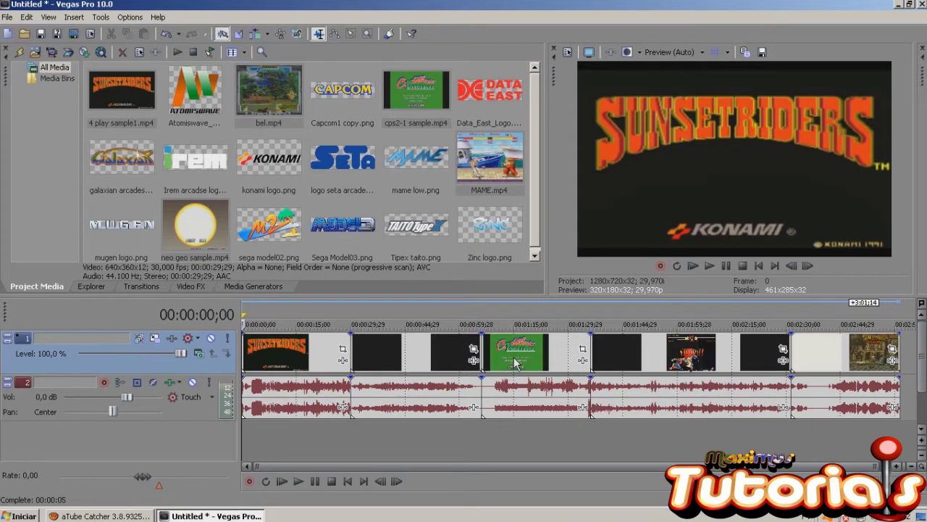
{"action": "left_click", "coordinate": [190, 417], "text": "ctrl"}
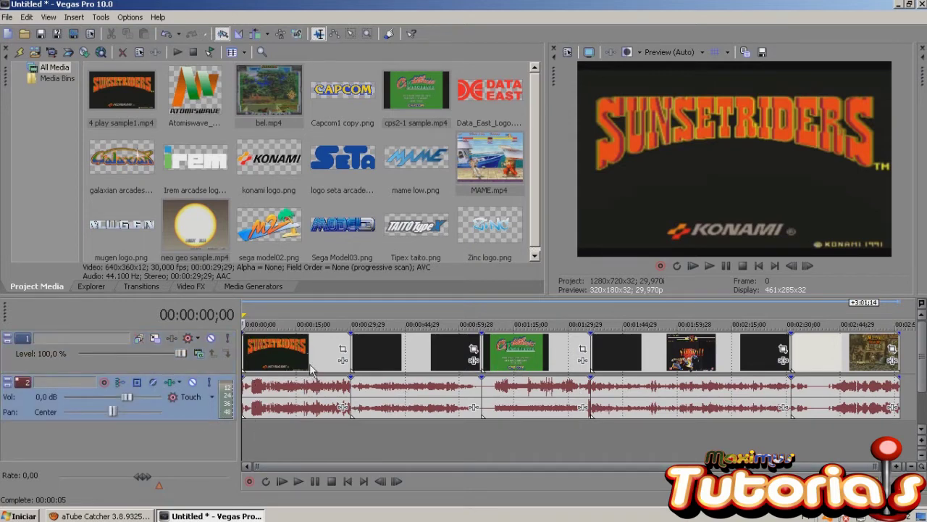
{"action": "left_click_drag", "start_coordinate": [311, 467], "coordinate": [293, 475]}
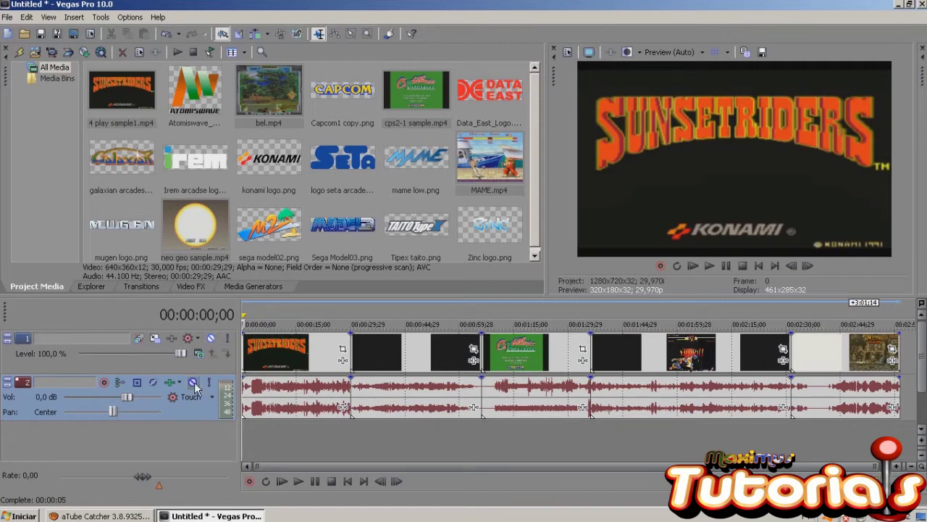
Mute and unmute the video track, and do the same with the audio track.
{"action": "left_click", "coordinate": [212, 338]}
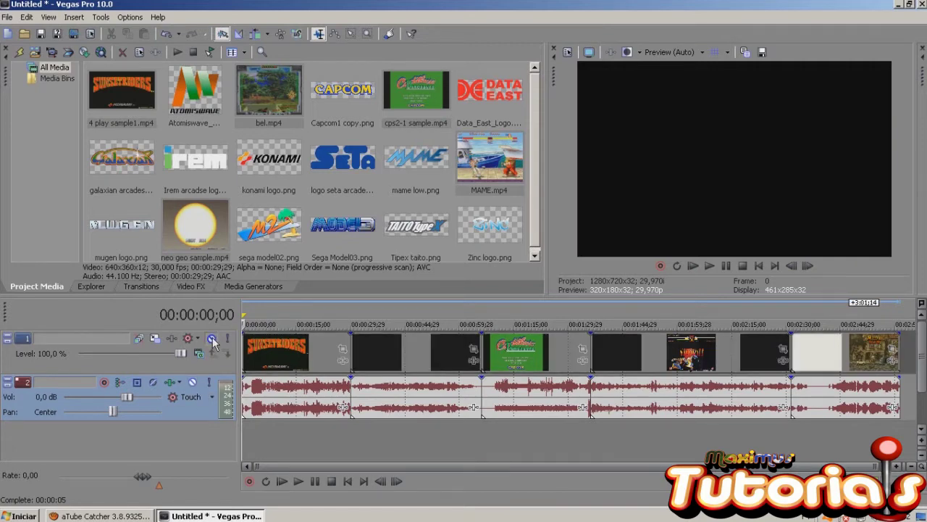
{"action": "left_click", "coordinate": [212, 339]}
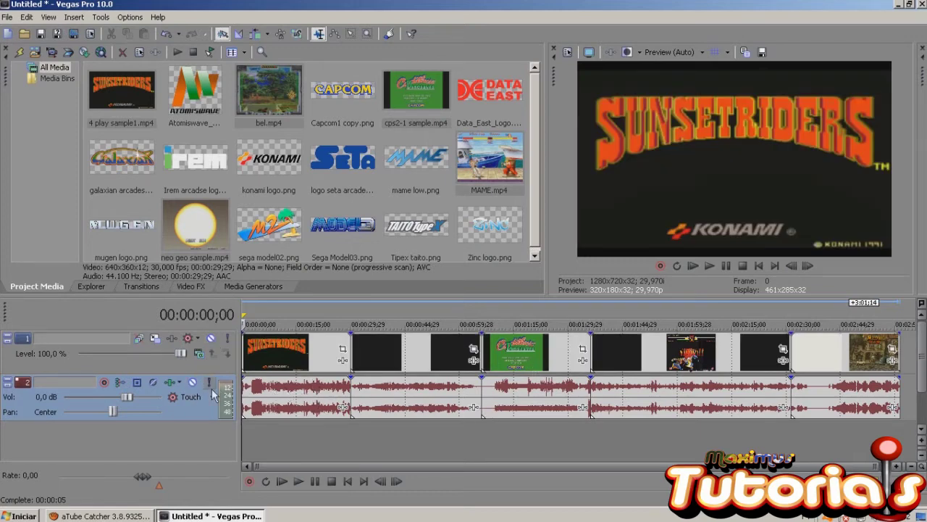
{"action": "left_click", "coordinate": [192, 383]}
{"action": "left_click", "coordinate": [193, 381]}
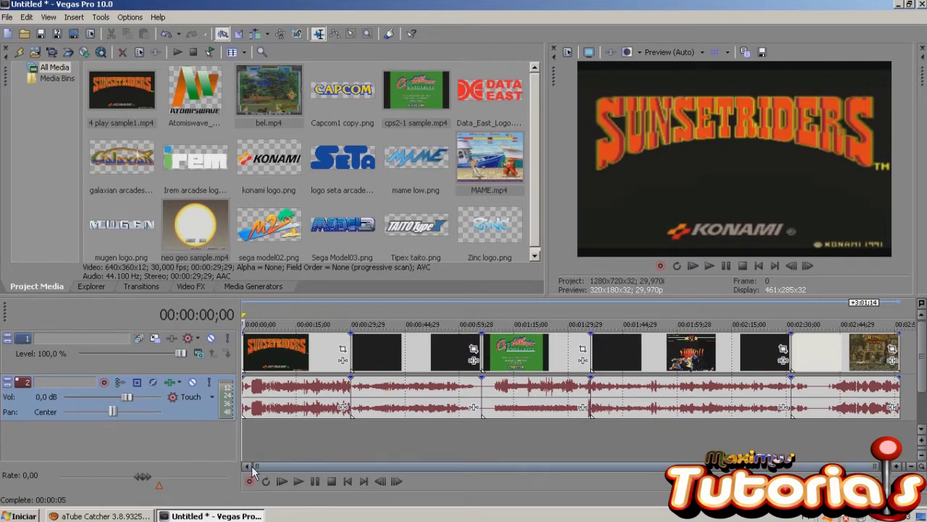
Trim the 4 play sample1 clip at both ends to about 10 seconds and place it at the start of the timeline.
{"action": "mouse_move", "coordinate": [253, 468]}
{"action": "left_mouse_down"}
{"action": "mouse_move", "coordinate": [292, 472]}
{"action": "mouse_move", "coordinate": [253, 466]}
{"action": "left_mouse_up"}
{"action": "scroll", "coordinate": [275, 464], "scroll_direction": "up", "scroll_amount": 4}
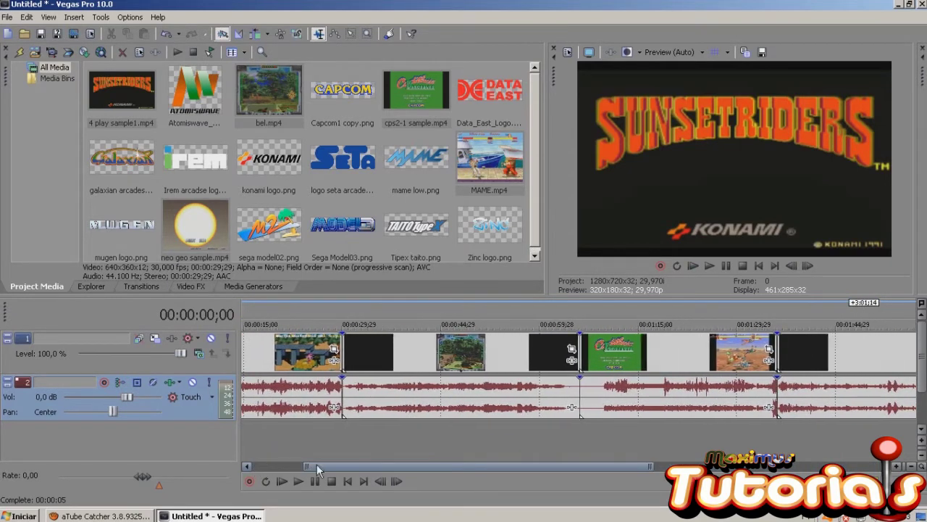
{"action": "left_click_drag", "start_coordinate": [317, 464], "coordinate": [260, 462]}
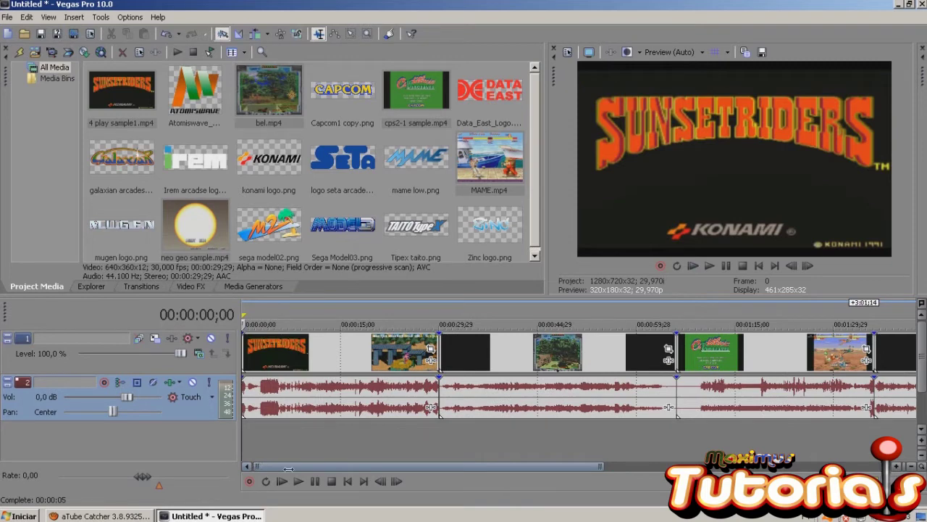
{"action": "left_click_drag", "start_coordinate": [275, 466], "coordinate": [259, 463]}
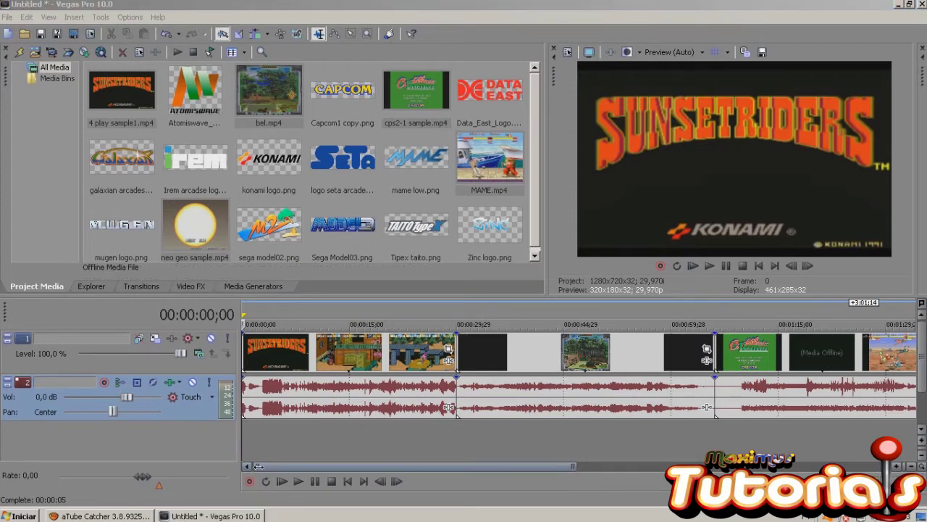
{"action": "left_click", "coordinate": [265, 469]}
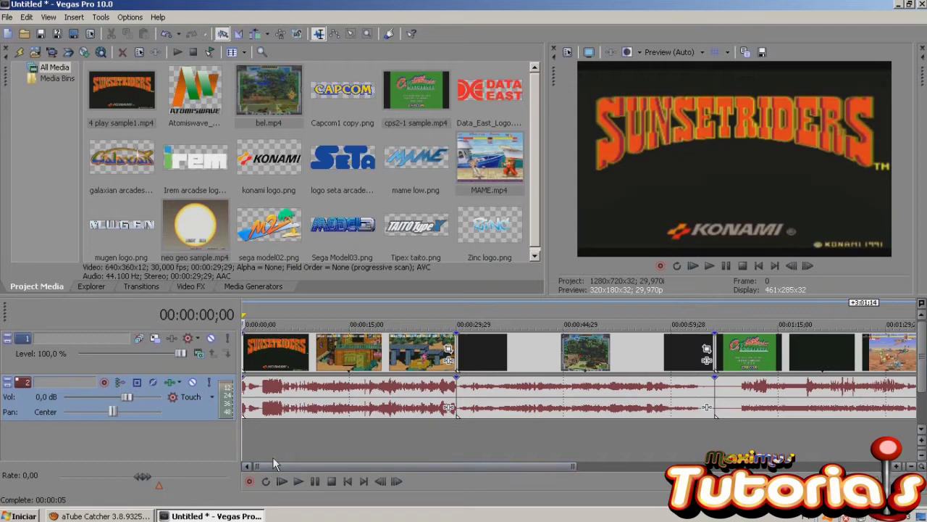
{"action": "mouse_move", "coordinate": [272, 465]}
{"action": "left_mouse_down"}
{"action": "mouse_move", "coordinate": [293, 465]}
{"action": "mouse_move", "coordinate": [265, 466]}
{"action": "left_mouse_up"}
{"action": "left_click", "coordinate": [299, 368]}
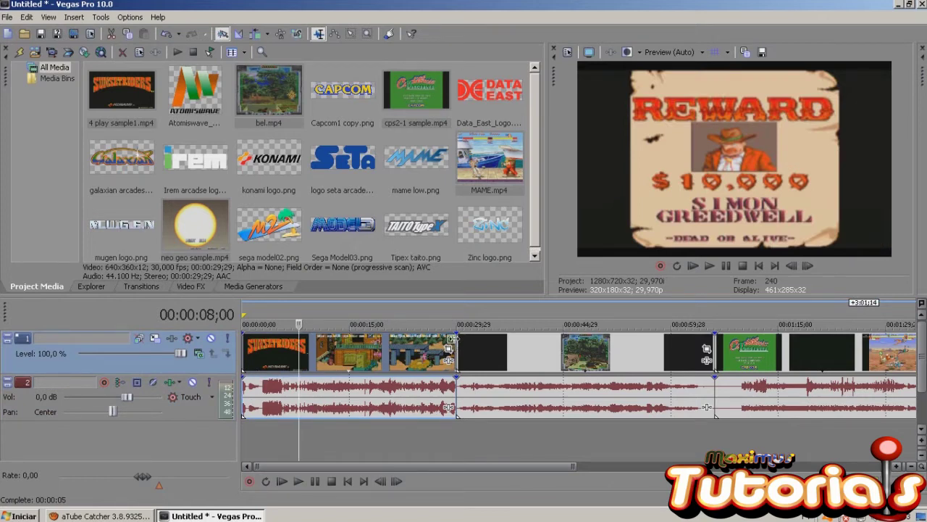
{"action": "left_click_drag", "start_coordinate": [450, 338], "coordinate": [384, 348]}
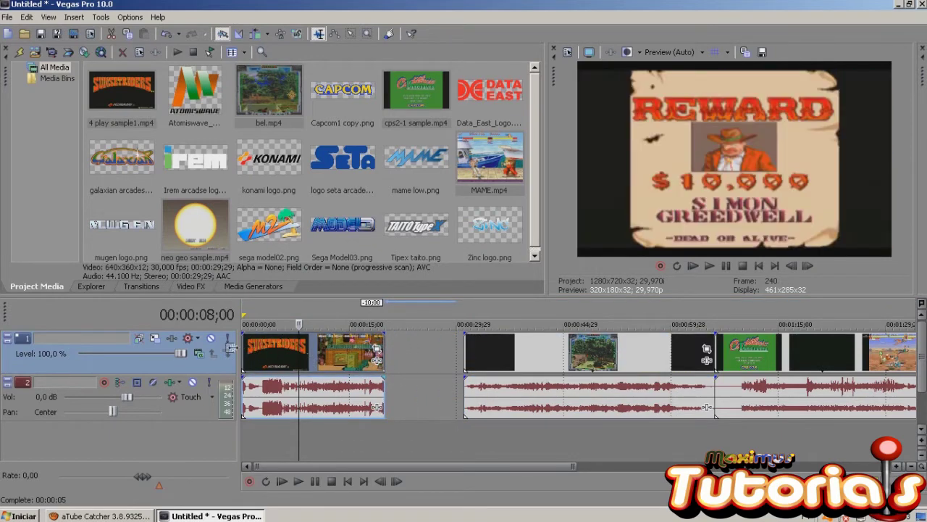
{"action": "left_click_drag", "start_coordinate": [240, 343], "coordinate": [286, 360]}
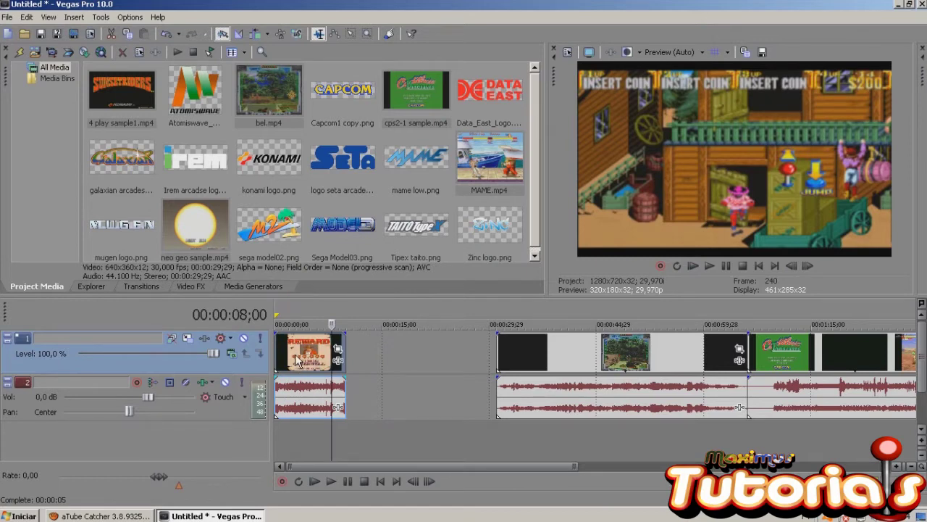
Turn off Maintain aspect ratio in the video event properties of the 4 play sample1 clip.
{"action": "right_click", "coordinate": [297, 362]}
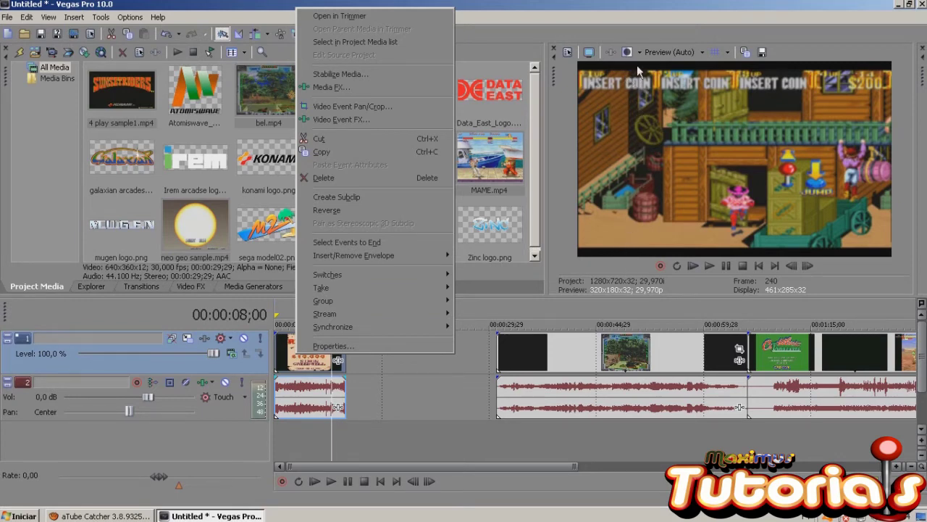
{"action": "left_click", "coordinate": [330, 347]}
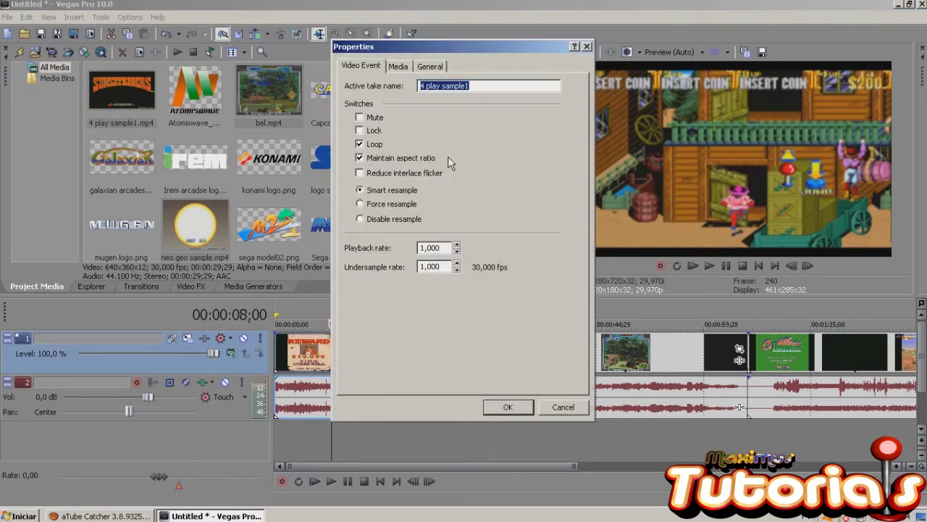
{"action": "left_click", "coordinate": [360, 159]}
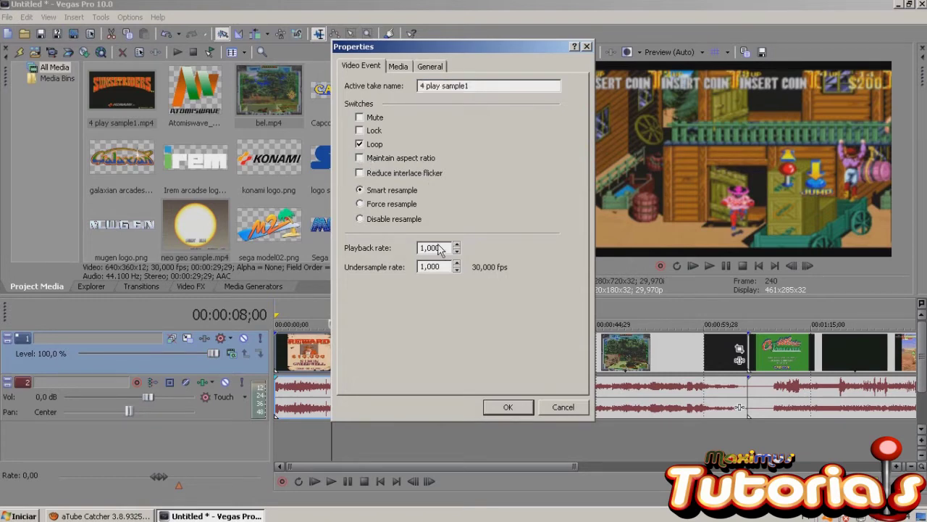
{"action": "left_click", "coordinate": [508, 406]}
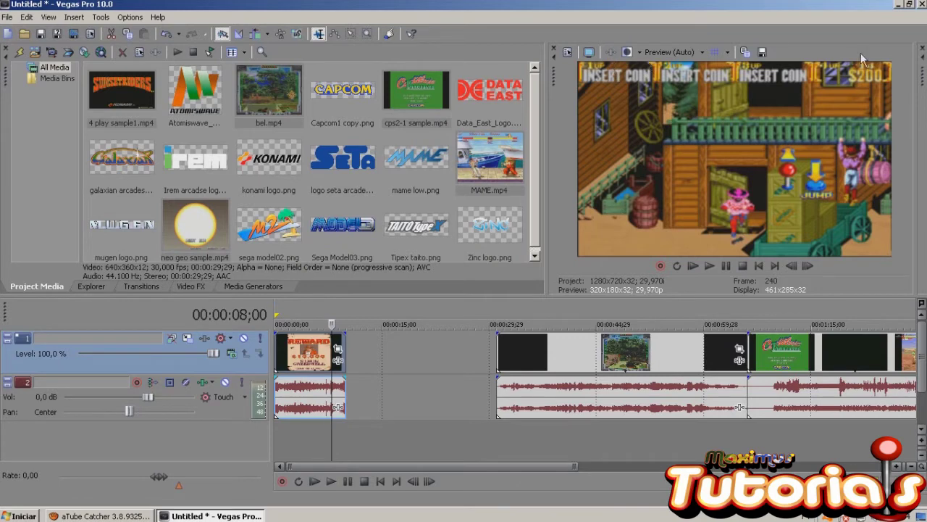
Trim the bel clip at both ends to about 10 seconds and place it directly after the 4 play sample1 clip.
{"action": "left_click_drag", "start_coordinate": [560, 353], "coordinate": [476, 362]}
{"action": "left_click", "coordinate": [390, 359]}
{"action": "left_click", "coordinate": [475, 359]}
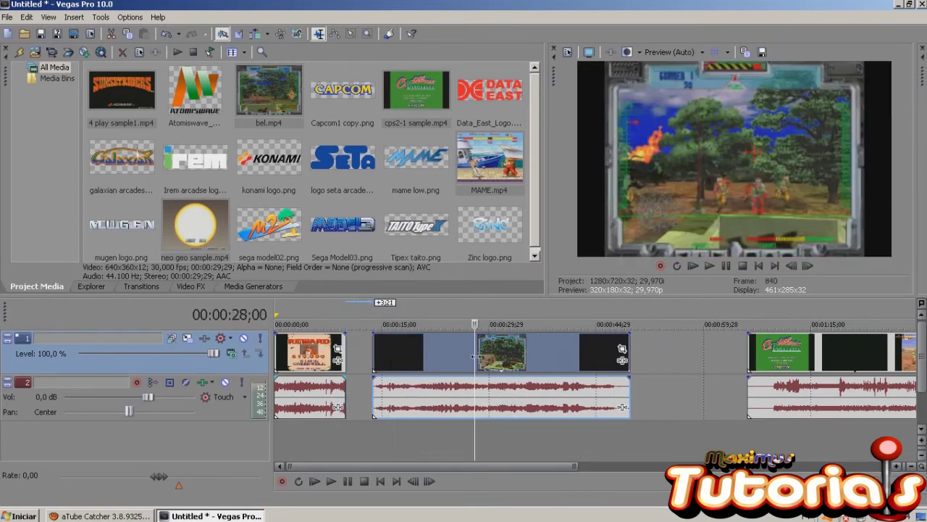
{"action": "left_click", "coordinate": [521, 362]}
{"action": "left_click", "coordinate": [559, 353]}
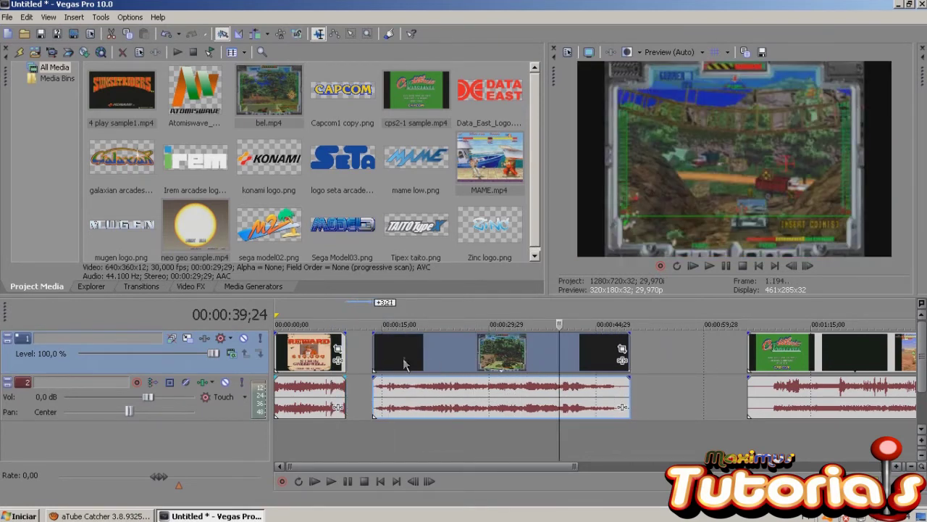
{"action": "left_click_drag", "start_coordinate": [374, 356], "coordinate": [350, 366]}
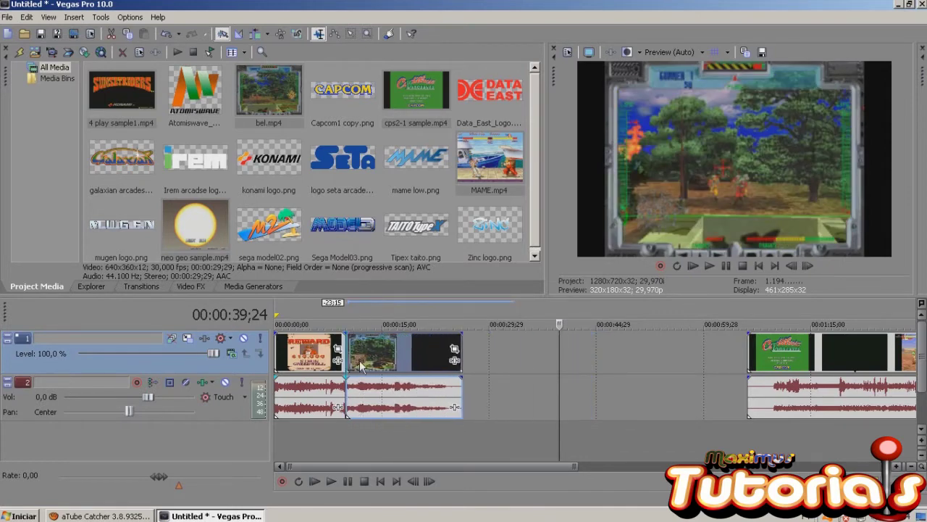
{"action": "left_click_drag", "start_coordinate": [460, 358], "coordinate": [411, 358]}
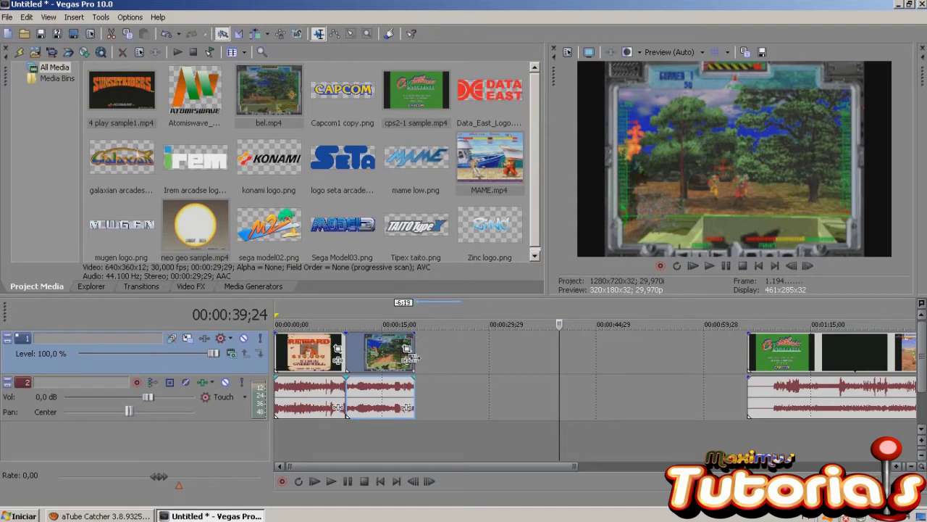
Turn off Maintain aspect ratio in the video event properties of the bel clip.
{"action": "left_click", "coordinate": [362, 361]}
{"action": "right_click", "coordinate": [368, 362]}
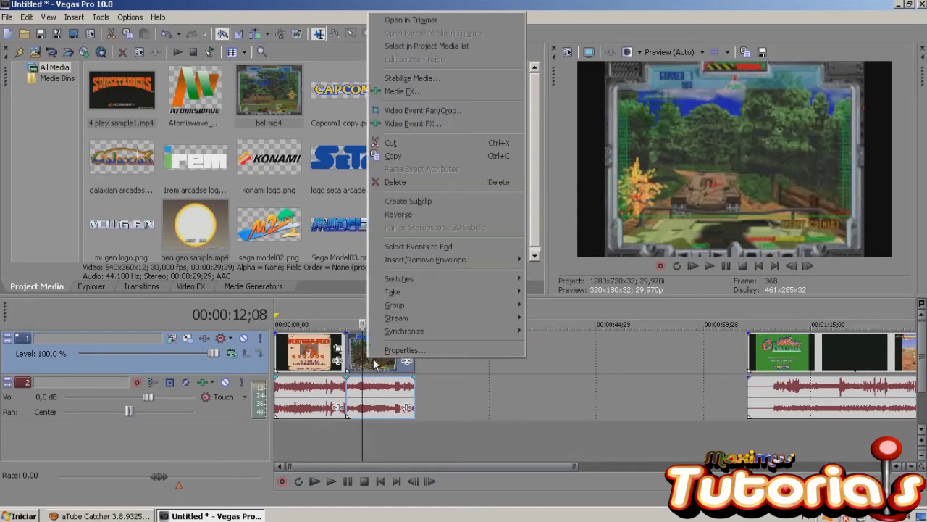
{"action": "left_click", "coordinate": [382, 349]}
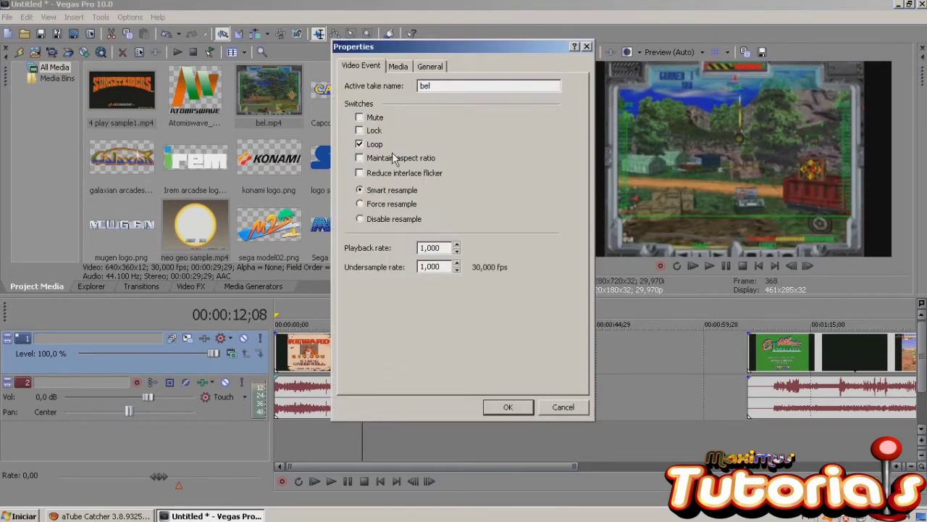
{"action": "left_click", "coordinate": [508, 406]}
Place the cps2-1 sample clip directly after the bel clip and trim about 14 seconds off its start.
{"action": "left_click_drag", "start_coordinate": [809, 357], "coordinate": [480, 358]}
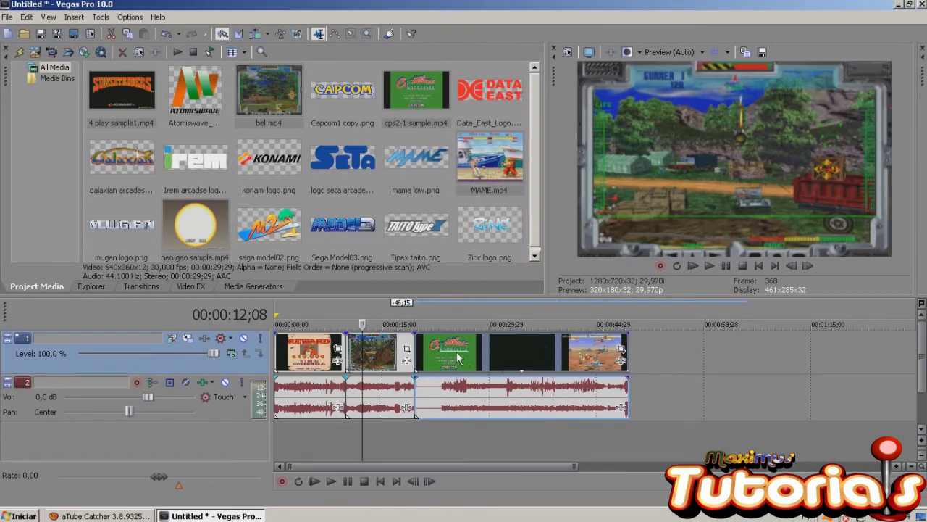
{"action": "left_click_drag", "start_coordinate": [419, 360], "coordinate": [446, 355]}
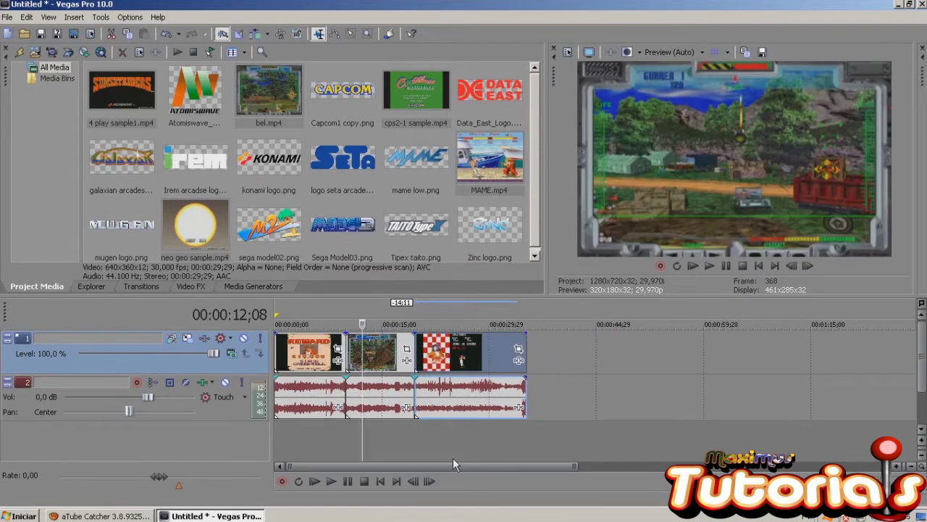
Move the MAME clip 53 seconds earlier on the timeline, closer to the cps2-1 sample clip.
{"action": "left_click_drag", "start_coordinate": [457, 466], "coordinate": [524, 469]}
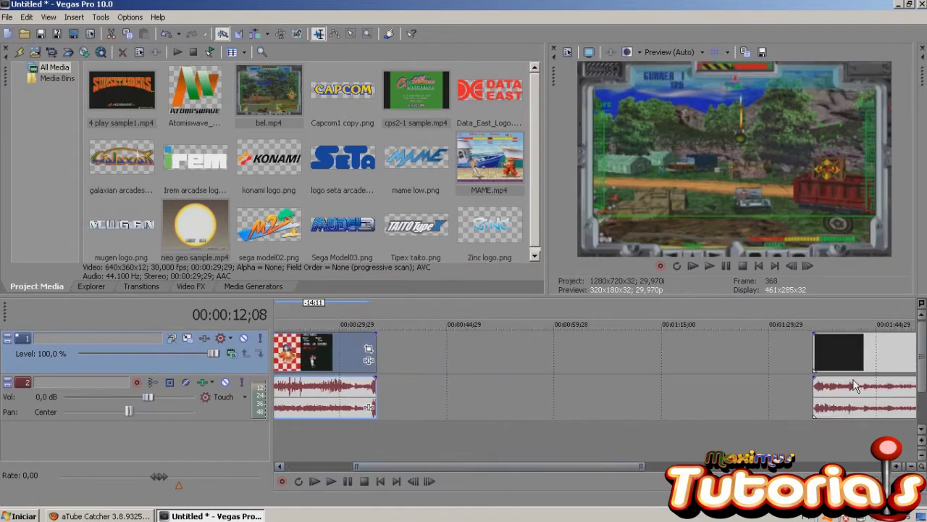
{"action": "left_click", "coordinate": [817, 364]}
{"action": "left_click_drag", "start_coordinate": [816, 365], "coordinate": [449, 358]}
{"action": "left_click_drag", "start_coordinate": [456, 466], "coordinate": [409, 464]}
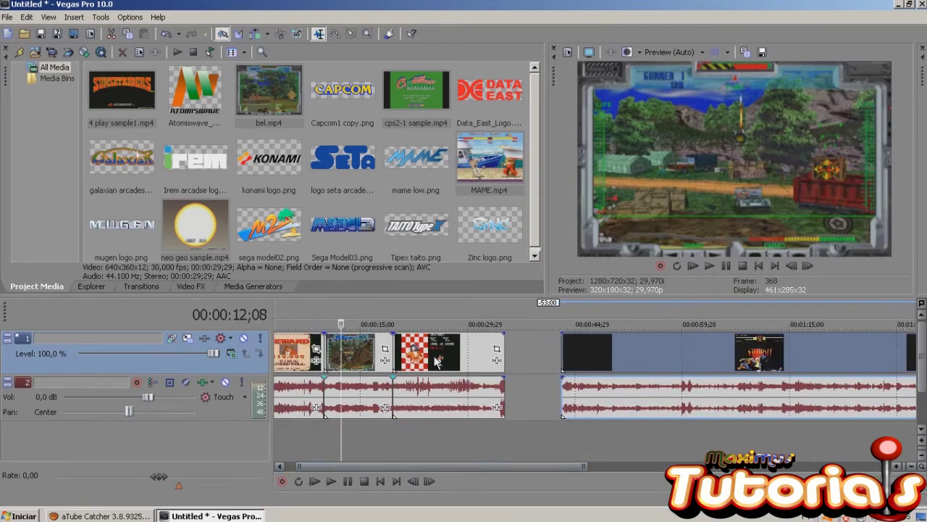
Cut the bel clip out of the timeline.
{"action": "left_click", "coordinate": [351, 361]}
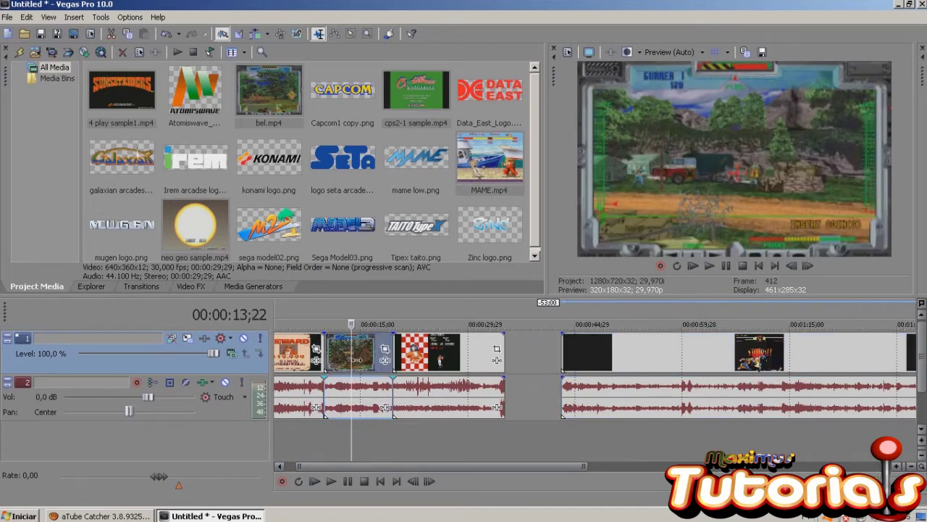
{"action": "right_click", "coordinate": [358, 359]}
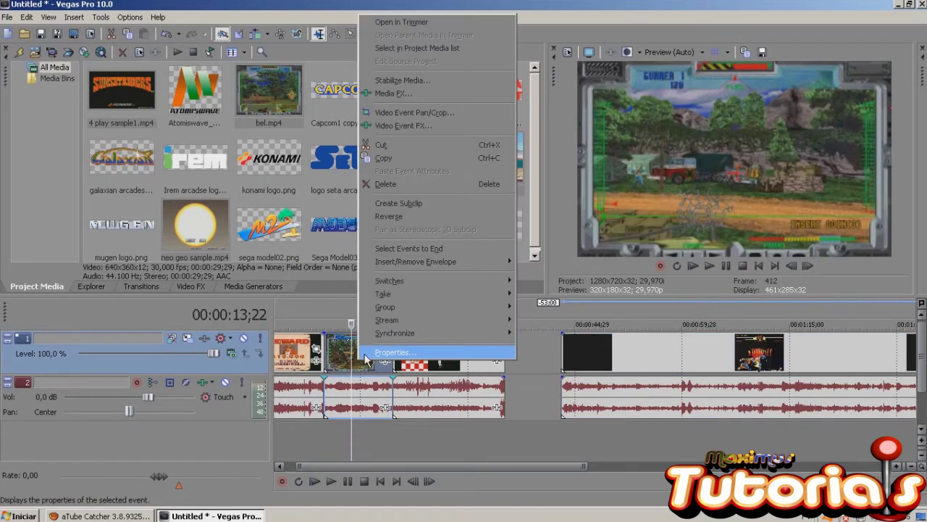
{"action": "left_click", "coordinate": [382, 145]}
Move the cps2-1 sample clip directly after the 4 play sample1 clip and trim its end to about 9 seconds long.
{"action": "left_click_drag", "start_coordinate": [428, 362], "coordinate": [357, 360]}
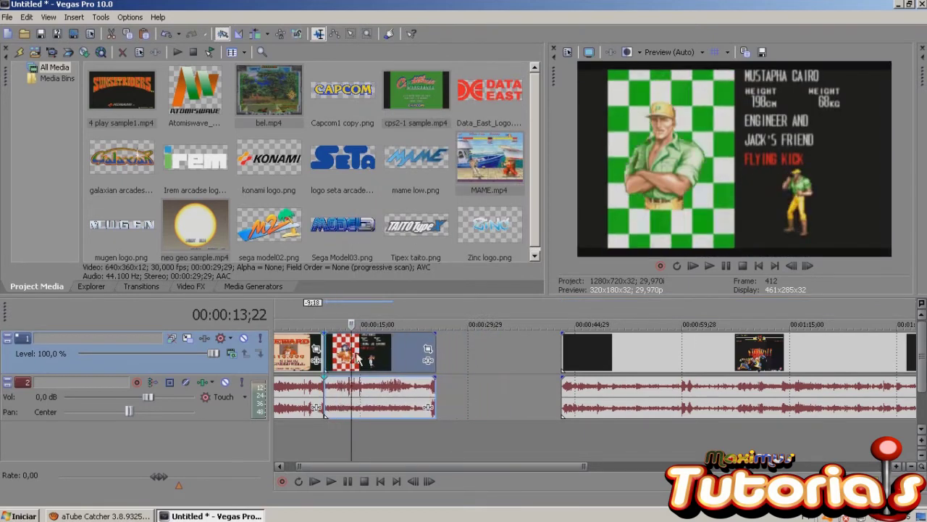
{"action": "scroll", "coordinate": [396, 463], "scroll_direction": "left", "scroll_amount": 2}
{"action": "left_click_drag", "start_coordinate": [457, 338], "coordinate": [410, 340]}
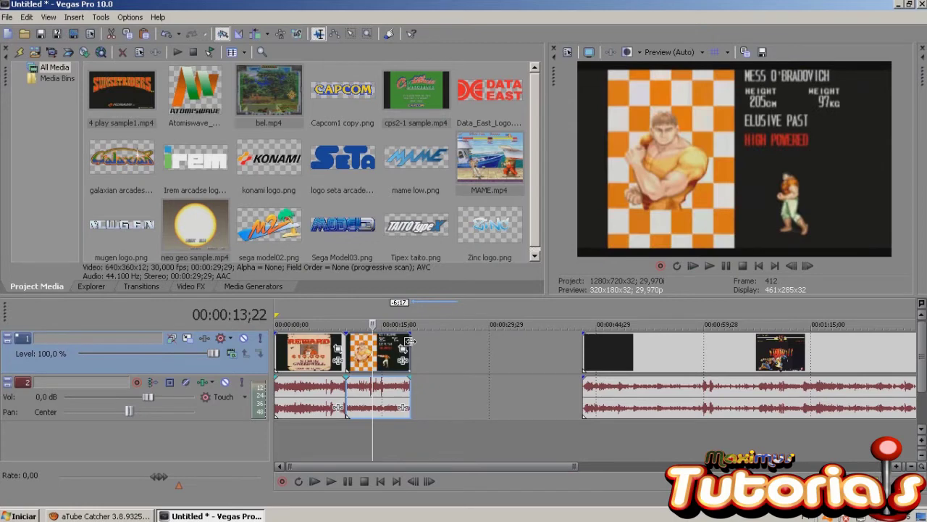
Turn off Maintain aspect ratio in the video event properties of the cps2-1 sample clip.
{"action": "right_click", "coordinate": [383, 350]}
{"action": "left_click", "coordinate": [395, 347]}
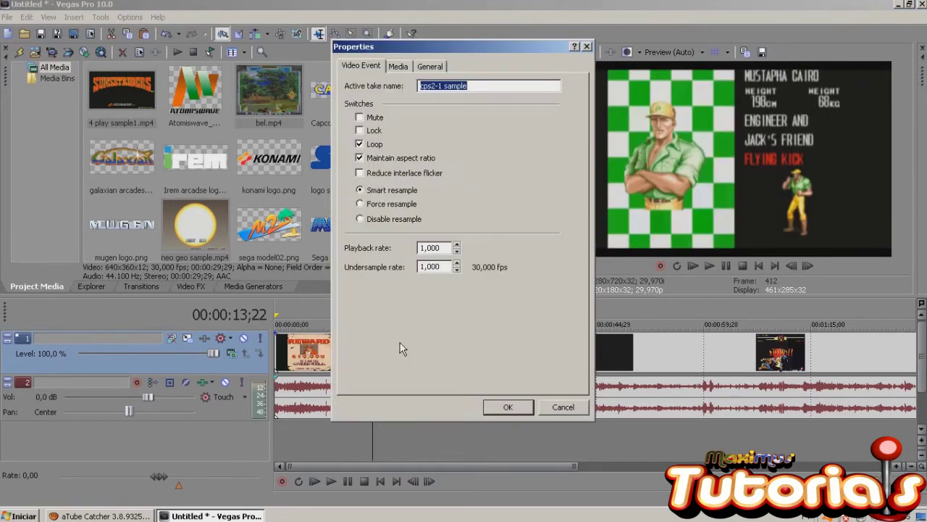
{"action": "left_click", "coordinate": [391, 158]}
{"action": "left_click", "coordinate": [493, 409]}
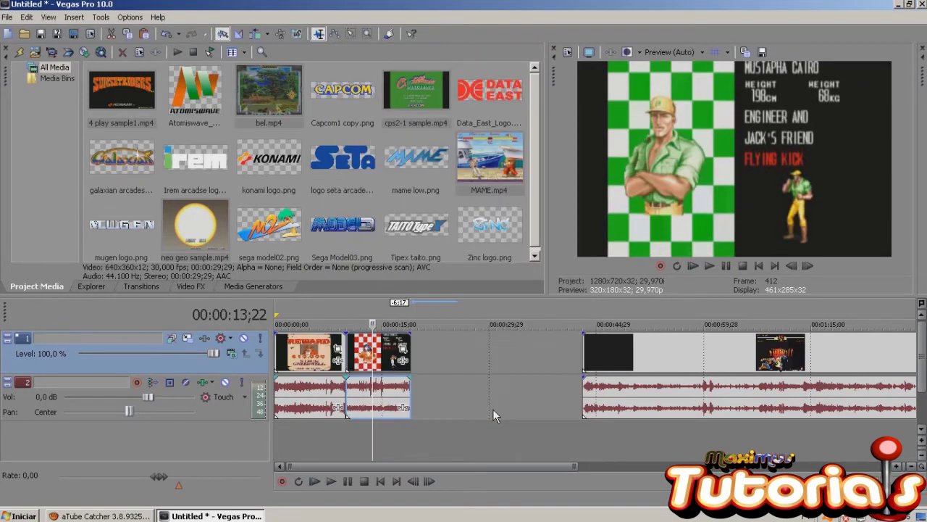
Move the MAME clip 28 seconds later and extend the cps2-1 sample clip to about 48 seconds.
{"action": "left_click", "coordinate": [397, 395]}
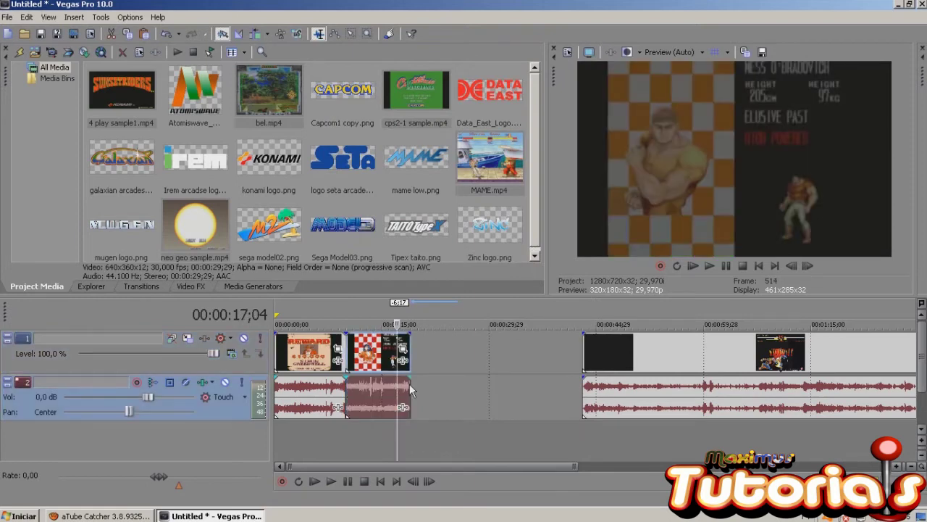
{"action": "left_click_drag", "start_coordinate": [370, 391], "coordinate": [382, 363]}
{"action": "left_click", "coordinate": [353, 391]}
{"action": "left_click_drag", "start_coordinate": [602, 357], "coordinate": [804, 352]}
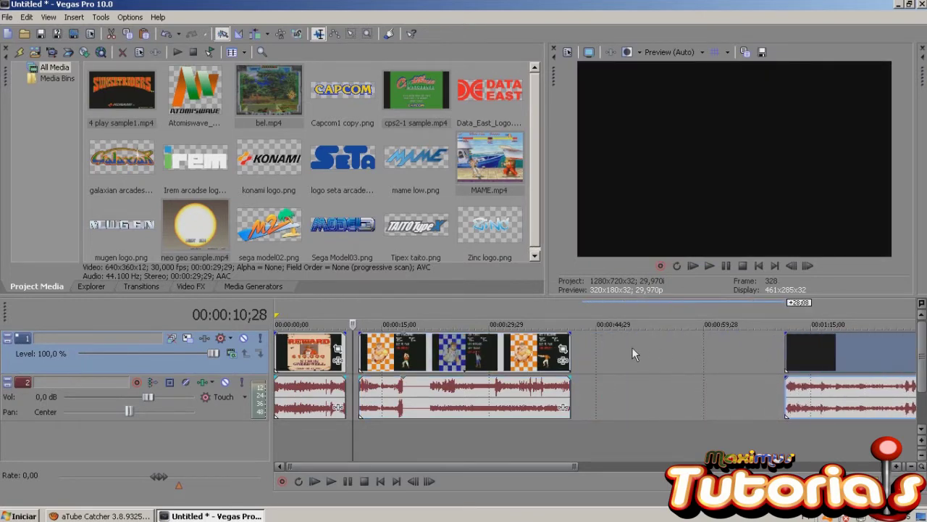
{"action": "left_click_drag", "start_coordinate": [572, 362], "coordinate": [701, 358]}
Examine the extended cps2-1 sample clip for its Cadillacs and Dinosaurs title screen and park the playhead there.
{"action": "left_click", "coordinate": [649, 358]}
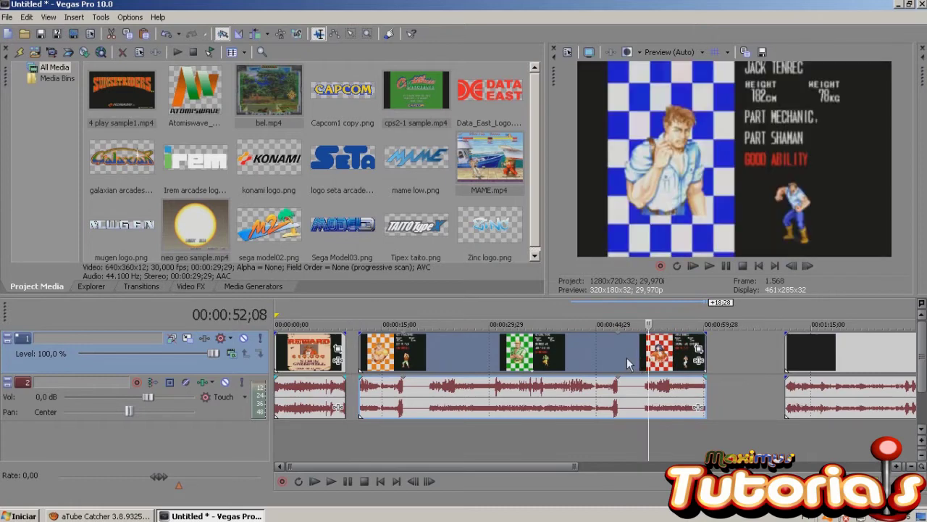
{"action": "left_click", "coordinate": [627, 358]}
{"action": "left_click", "coordinate": [617, 358]}
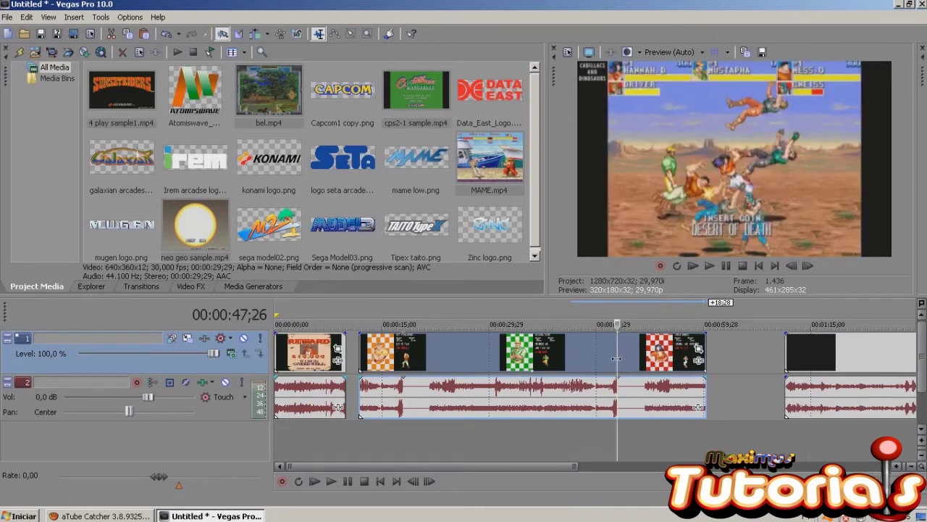
{"action": "left_click", "coordinate": [592, 361]}
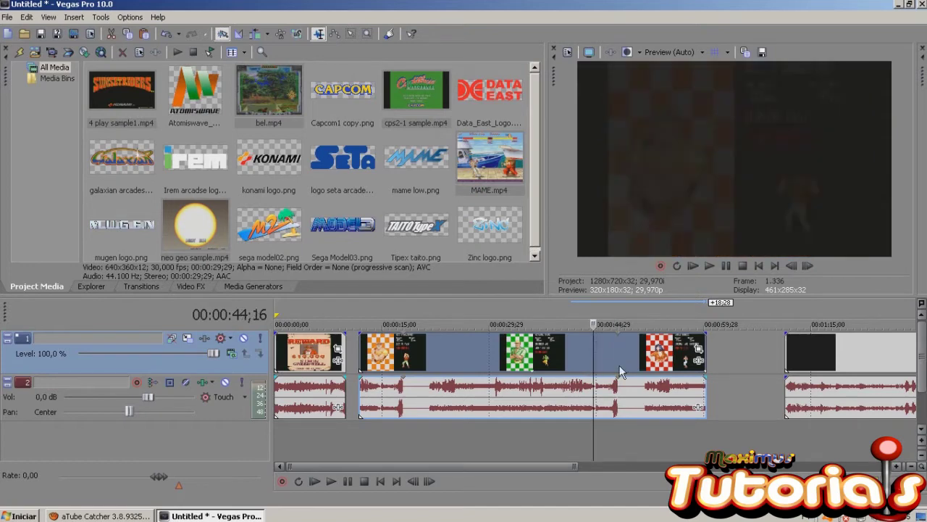
{"action": "left_click", "coordinate": [620, 366]}
{"action": "left_click", "coordinate": [616, 366]}
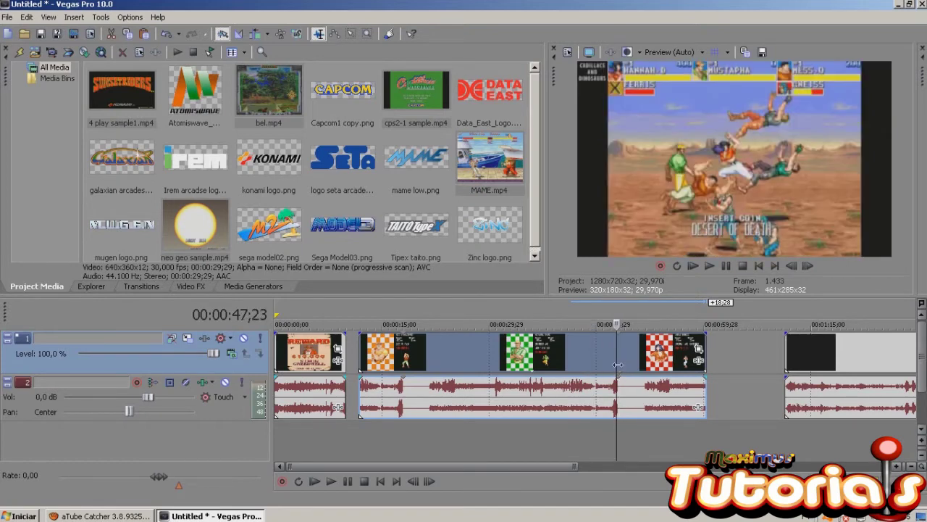
{"action": "left_click", "coordinate": [617, 352]}
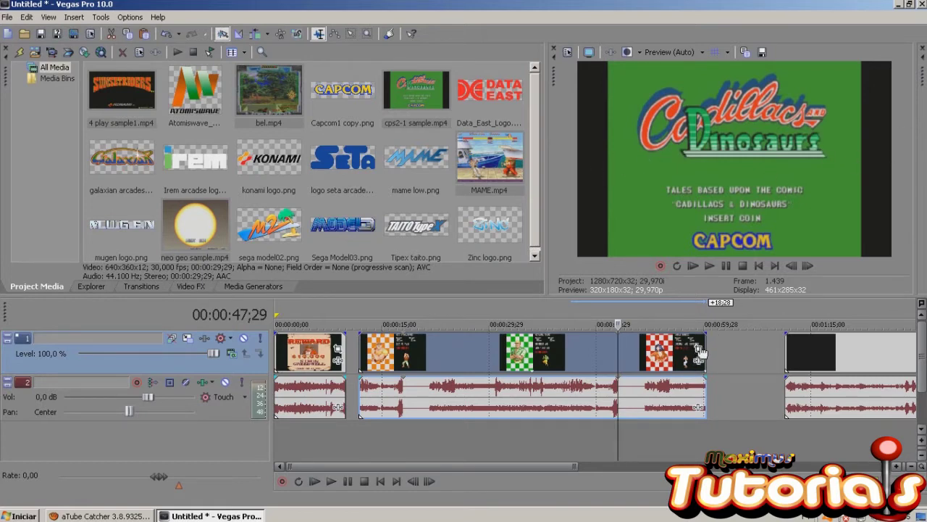
Crop the black border off the right side of the cps2-1 sample clip with Event Pan/Crop, to about 577.6 wide and 358.2 high.
{"action": "right_click", "coordinate": [664, 354]}
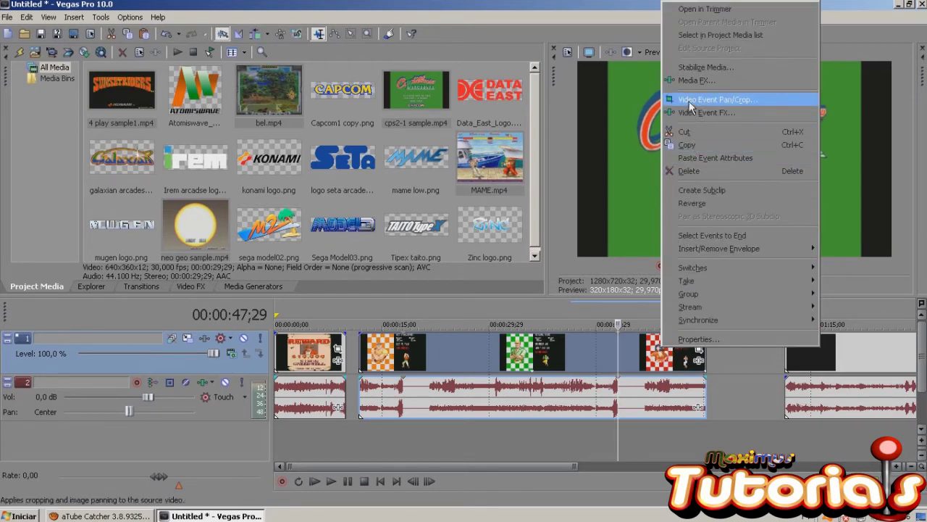
{"action": "left_click", "coordinate": [718, 101]}
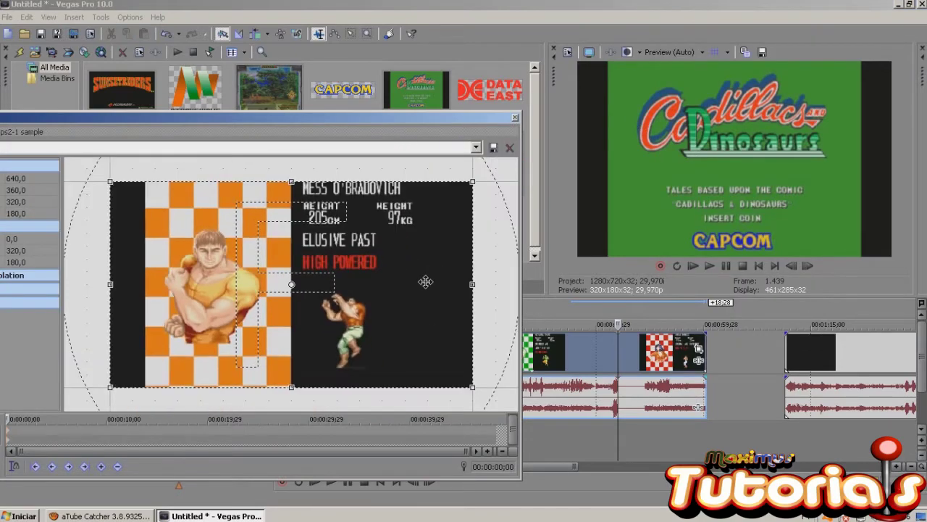
{"action": "scroll", "coordinate": [571, 317], "scroll_direction": "down", "scroll_amount": 3}
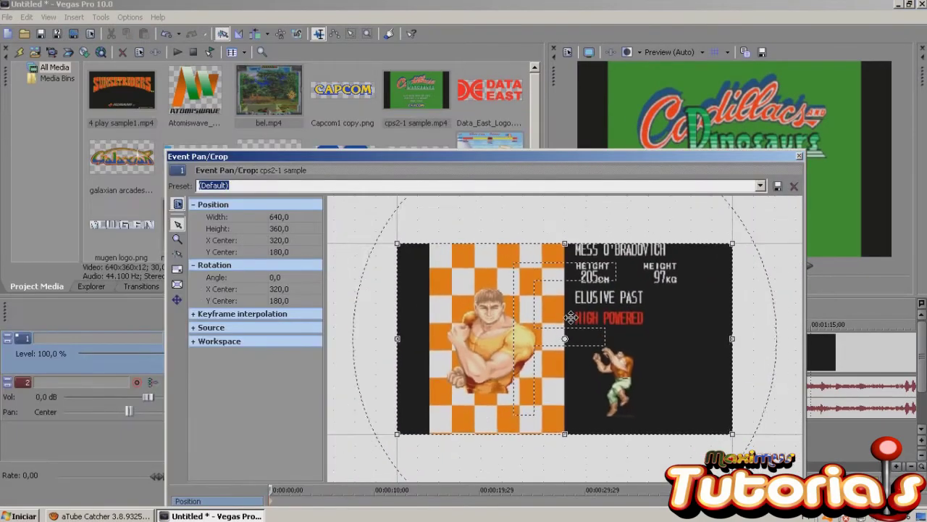
{"action": "scroll", "coordinate": [570, 317], "scroll_direction": "up", "scroll_amount": 2}
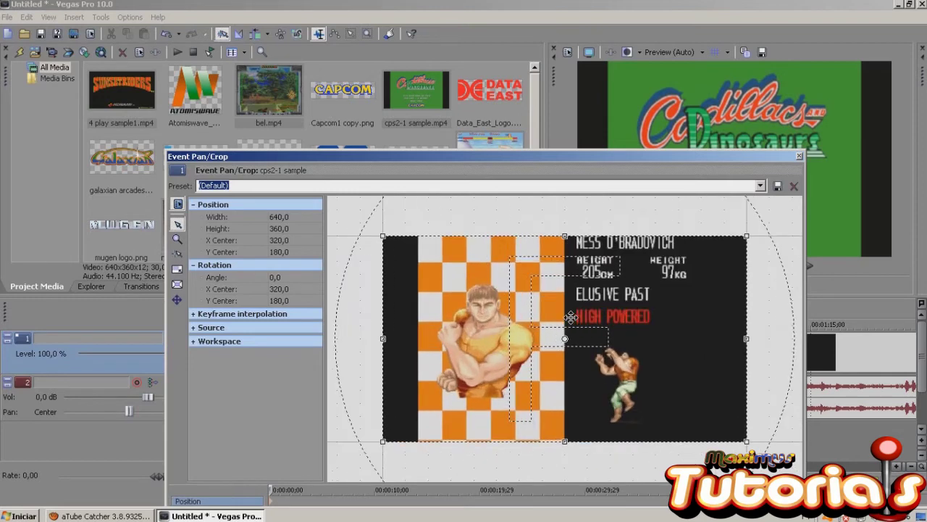
{"action": "scroll", "coordinate": [571, 316], "scroll_direction": "down", "scroll_amount": 2}
{"action": "scroll", "coordinate": [570, 316], "scroll_direction": "up", "scroll_amount": 2}
{"action": "scroll", "coordinate": [571, 317], "scroll_direction": "down", "scroll_amount": 2}
{"action": "scroll", "coordinate": [570, 316], "scroll_direction": "down", "scroll_amount": 2}
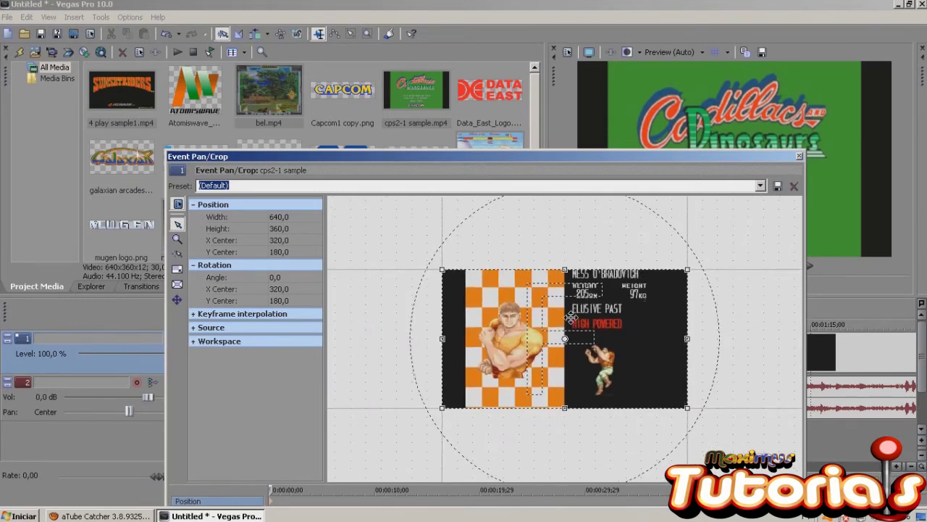
{"action": "left_click_drag", "start_coordinate": [654, 158], "coordinate": [471, 167]}
{"action": "left_click_drag", "start_coordinate": [441, 125], "coordinate": [443, 123]}
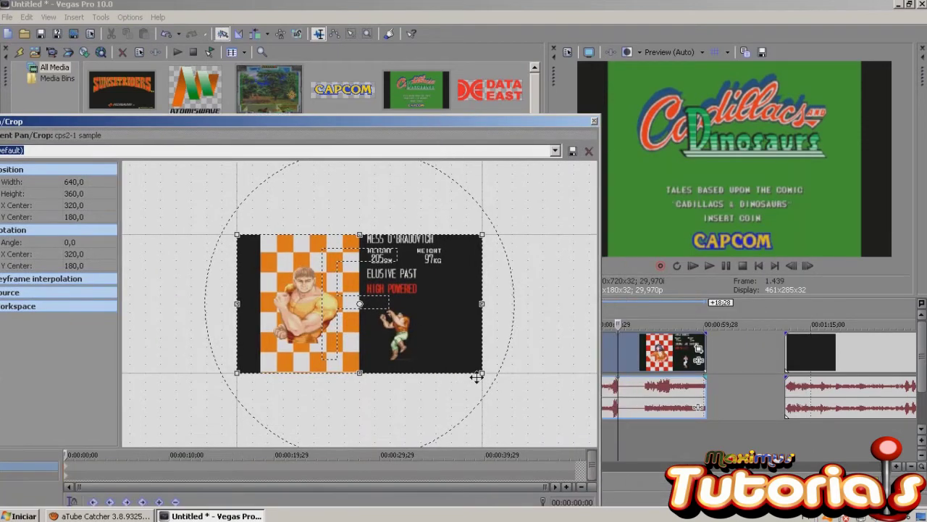
{"action": "left_click_drag", "start_coordinate": [483, 374], "coordinate": [481, 373]}
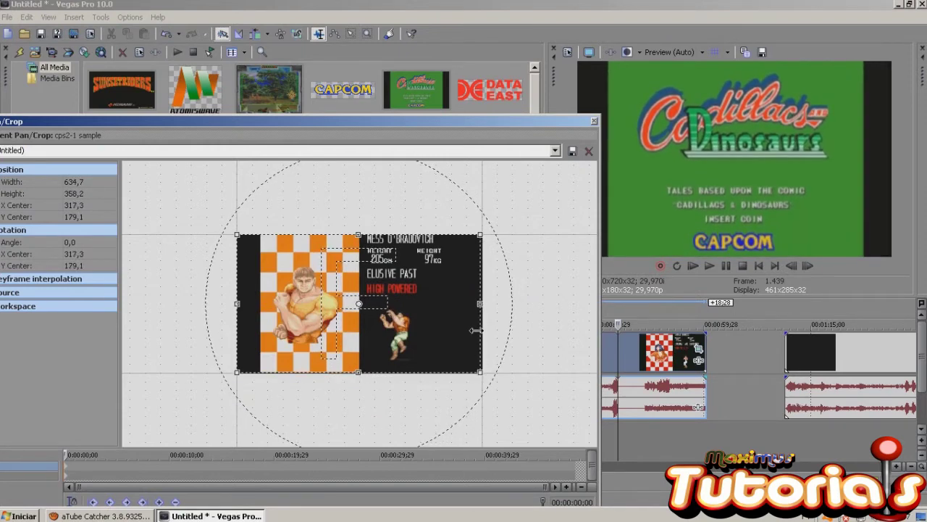
{"action": "left_click_drag", "start_coordinate": [482, 304], "coordinate": [459, 304]}
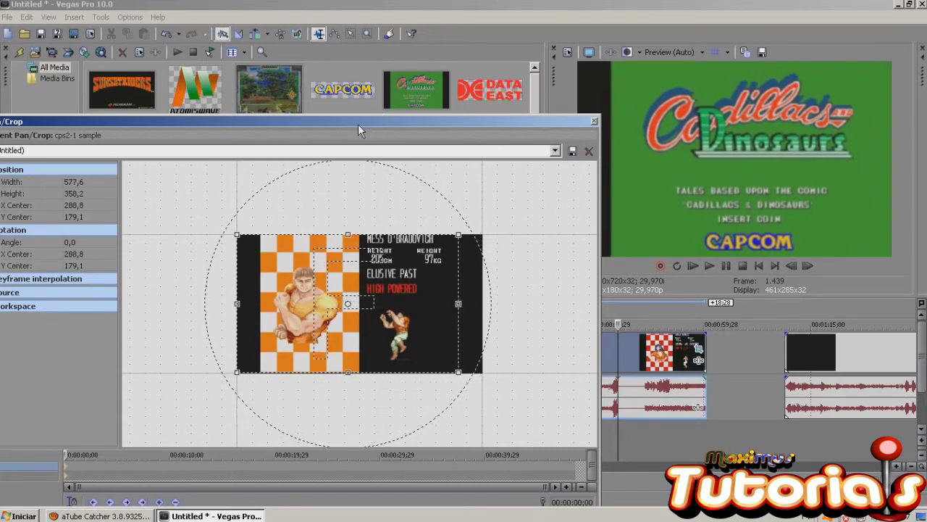
Crop the black border off the left side of the cps2-1 sample clip to a width of about 513.5 and close Event Pan/Crop.
{"action": "left_click_drag", "start_coordinate": [358, 124], "coordinate": [332, 126]}
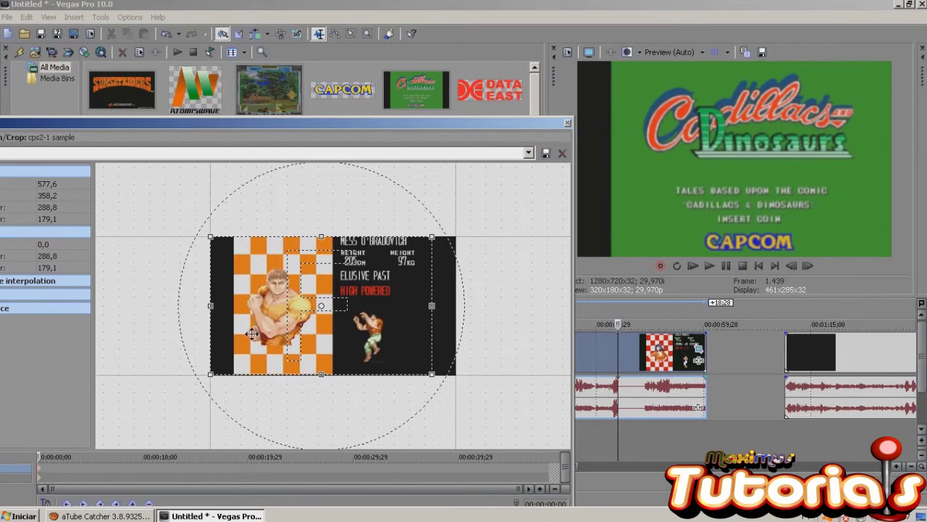
{"action": "left_click_drag", "start_coordinate": [213, 307], "coordinate": [226, 307]}
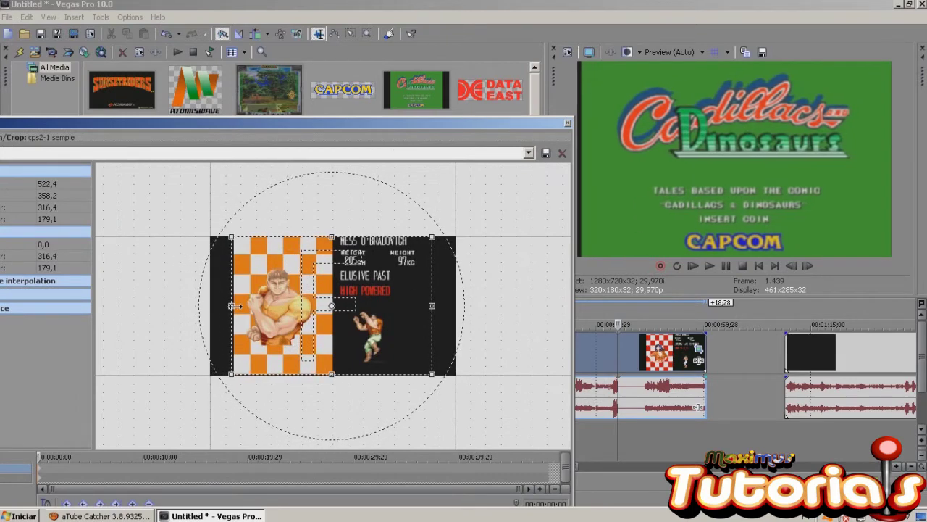
{"action": "left_click_drag", "start_coordinate": [235, 306], "coordinate": [240, 306]}
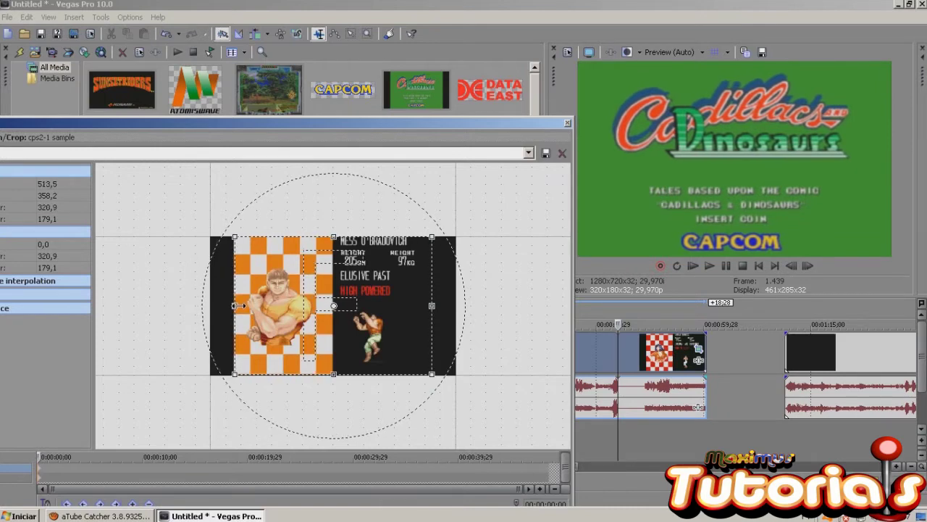
{"action": "left_click", "coordinate": [569, 122]}
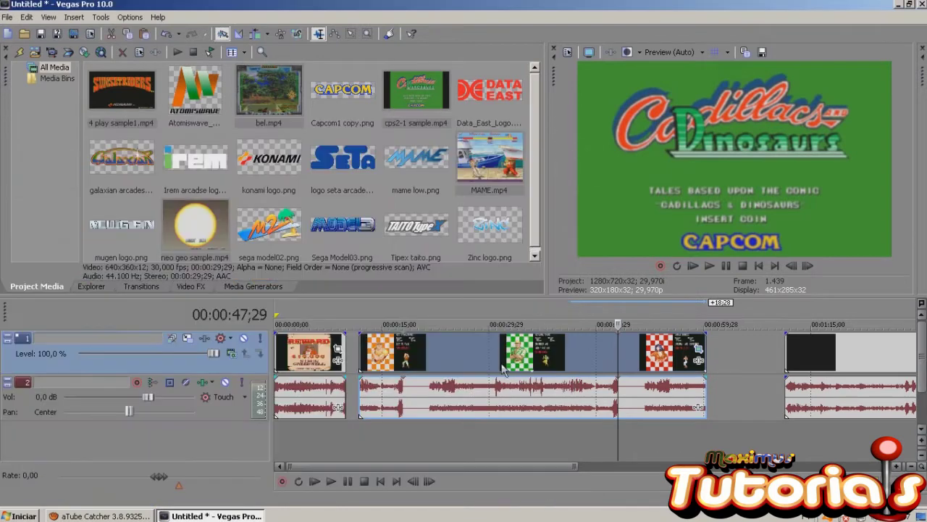
Trim the cps2-1 sample clip at both ends to about 9 seconds and place it directly after the 4 play sample1 clip.
{"action": "left_click_drag", "start_coordinate": [402, 364], "coordinate": [355, 362]}
{"action": "left_click_drag", "start_coordinate": [504, 356], "coordinate": [495, 356]}
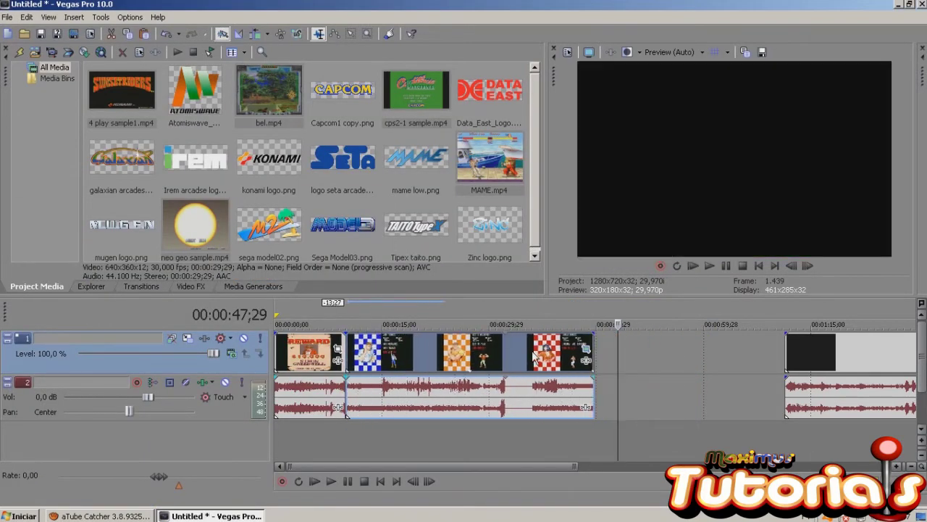
{"action": "left_click_drag", "start_coordinate": [598, 353], "coordinate": [403, 352]}
Place the MAME clip directly after the cps2-1 sample clip and turn off its Maintain aspect ratio switch.
{"action": "left_click_drag", "start_coordinate": [831, 360], "coordinate": [488, 356]}
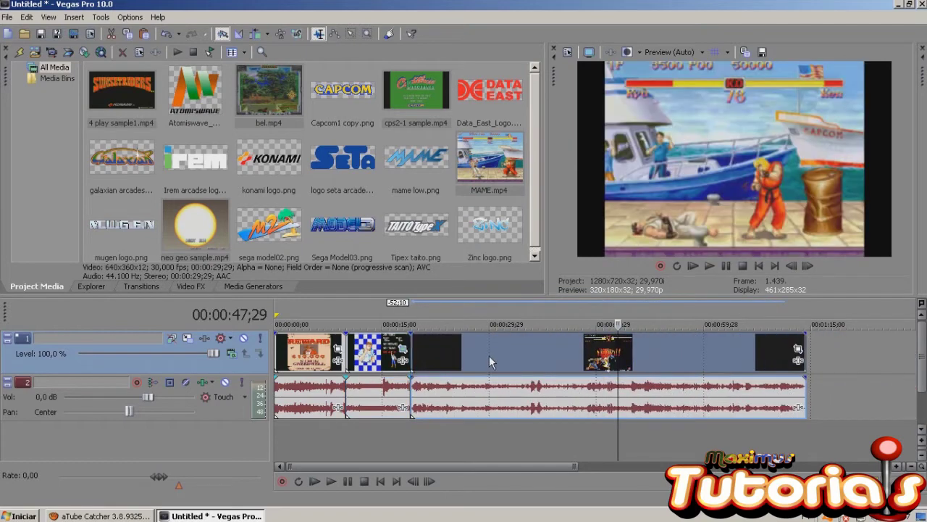
{"action": "left_click", "coordinate": [579, 353]}
{"action": "right_click", "coordinate": [581, 354]}
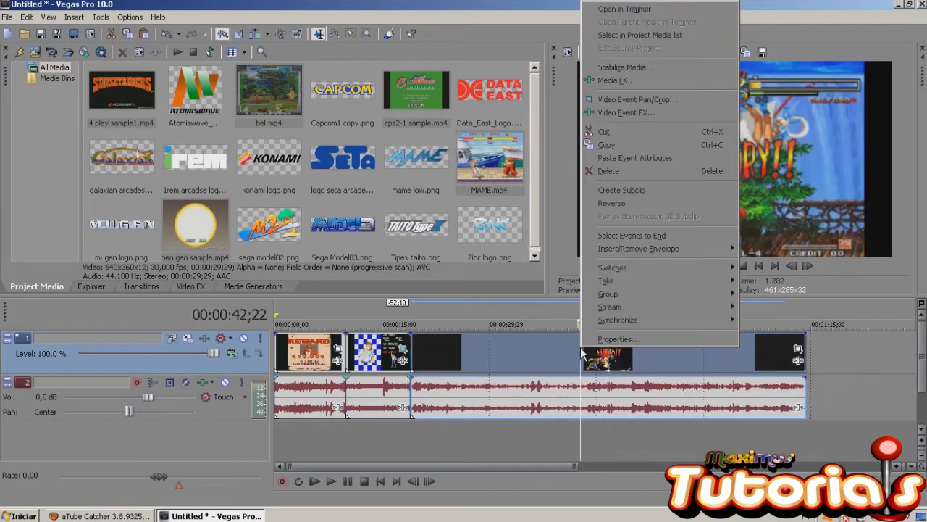
{"action": "left_click", "coordinate": [604, 339]}
{"action": "key", "text": "End"}
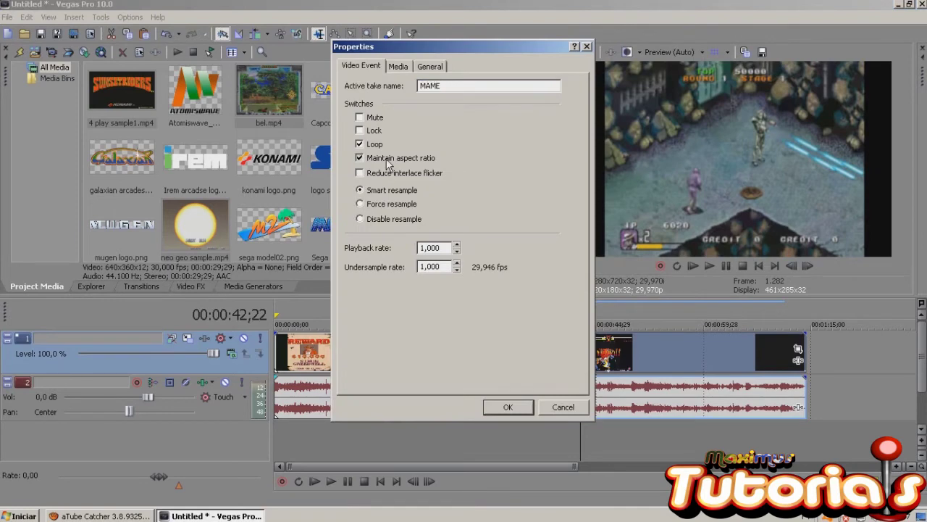
{"action": "left_click", "coordinate": [500, 411]}
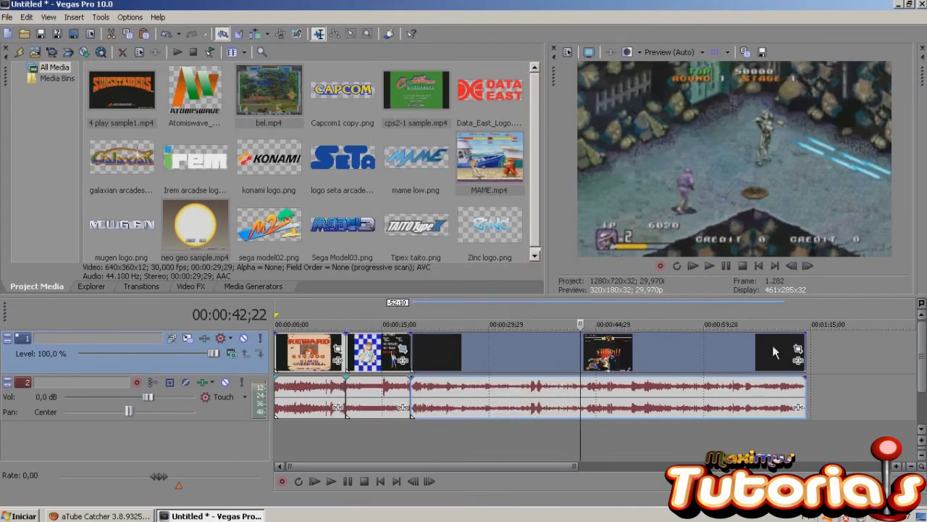
Trim the end of the MAME clip so it finishes at about 00:00:40;05 on the timeline.
{"action": "left_click", "coordinate": [452, 357]}
{"action": "left_click", "coordinate": [428, 360]}
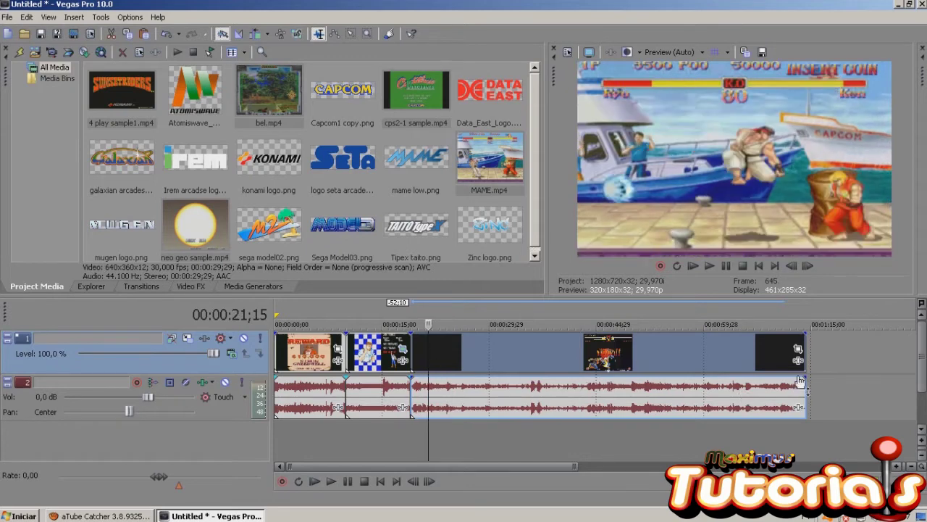
{"action": "left_click_drag", "start_coordinate": [807, 367], "coordinate": [518, 355]}
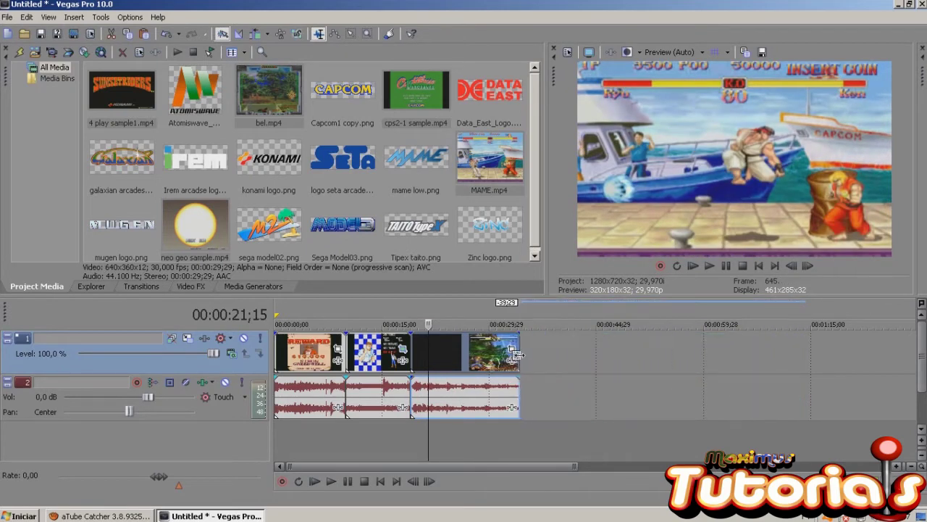
{"action": "left_click", "coordinate": [519, 397]}
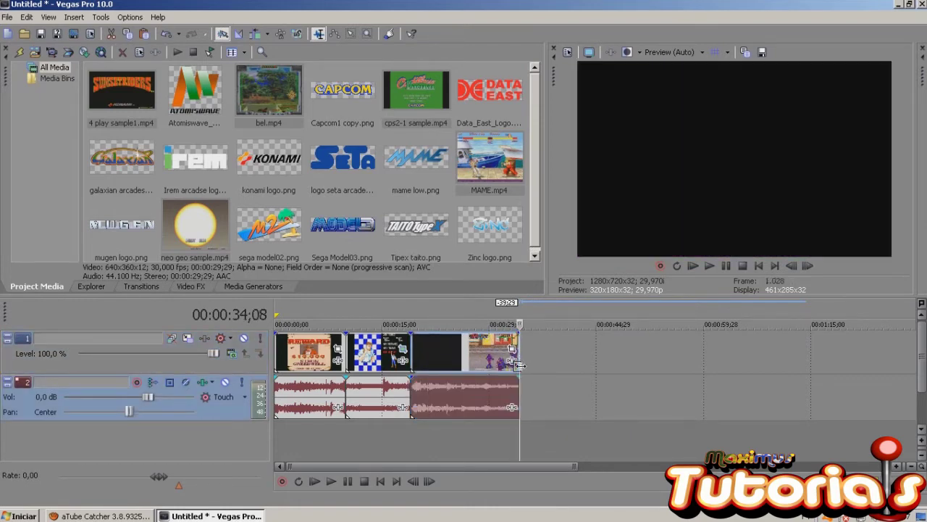
{"action": "left_click_drag", "start_coordinate": [519, 362], "coordinate": [562, 359]}
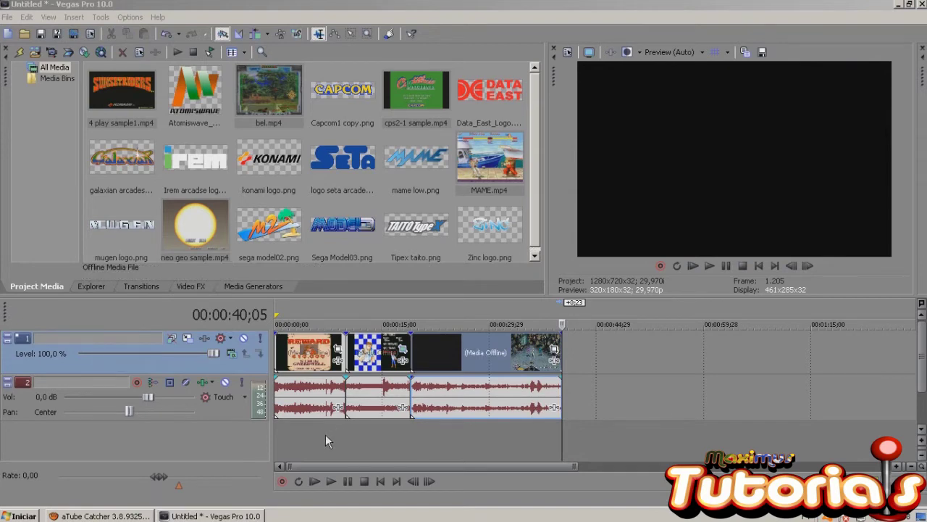
Insert a new video track above the gameplay clips and place all the arcade logo images on it in sequence from the project start.
{"action": "right_click", "coordinate": [289, 432]}
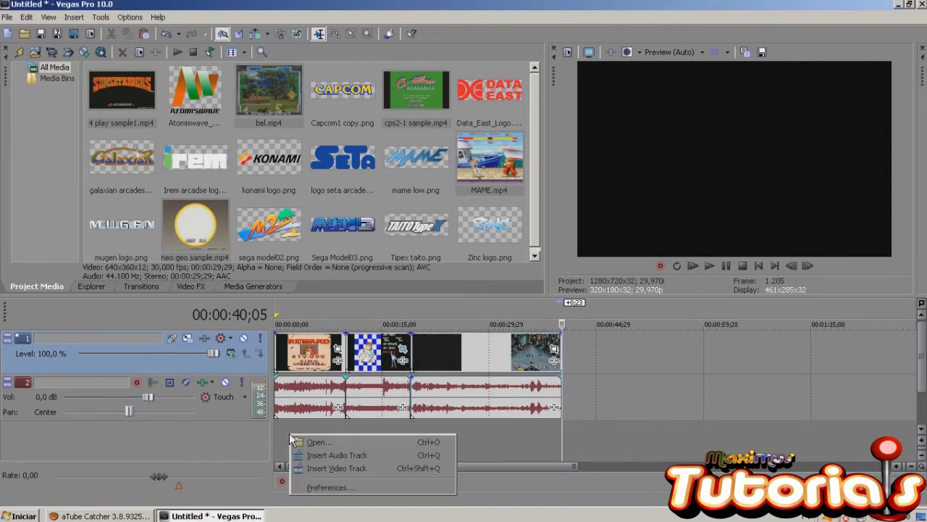
{"action": "left_click", "coordinate": [343, 468]}
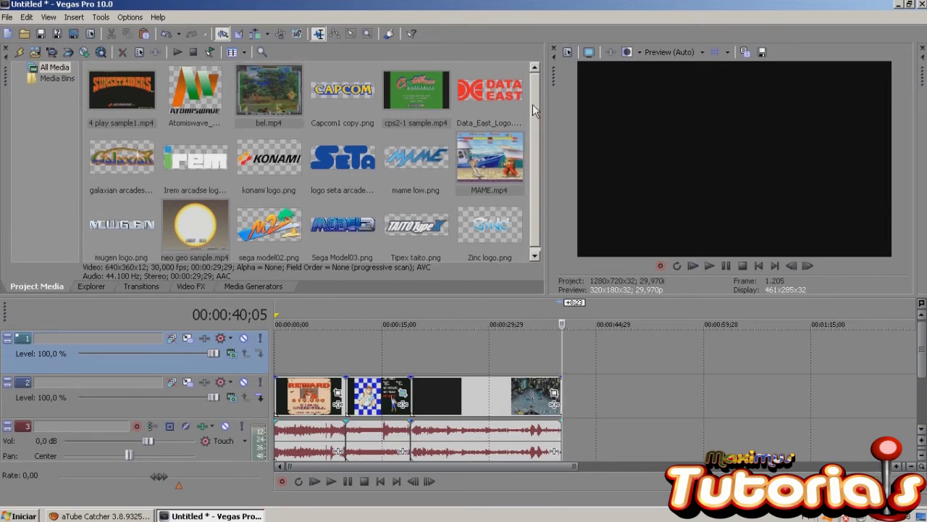
{"action": "left_click", "coordinate": [179, 102]}
{"action": "left_click", "coordinate": [342, 92], "text": "ctrl"}
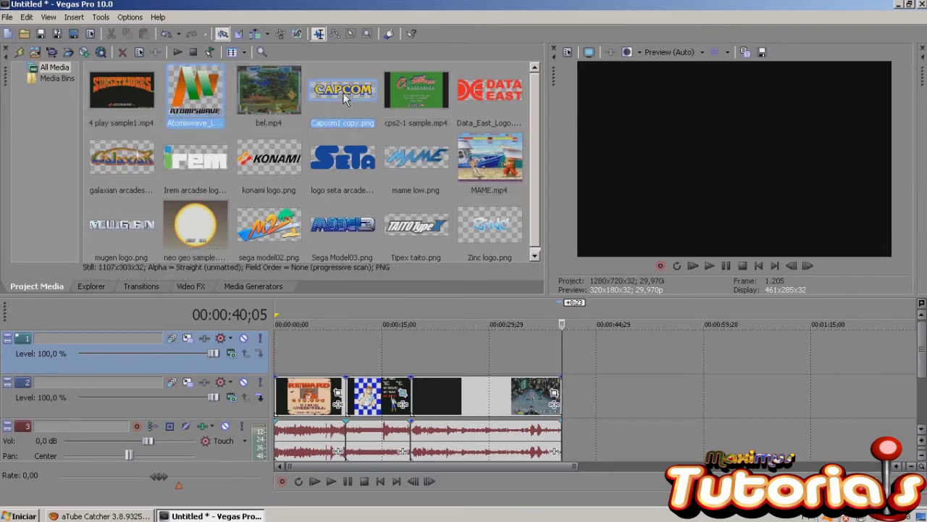
{"action": "left_click", "coordinate": [486, 97], "text": "ctrl"}
{"action": "left_click", "coordinate": [134, 174], "text": "ctrl"}
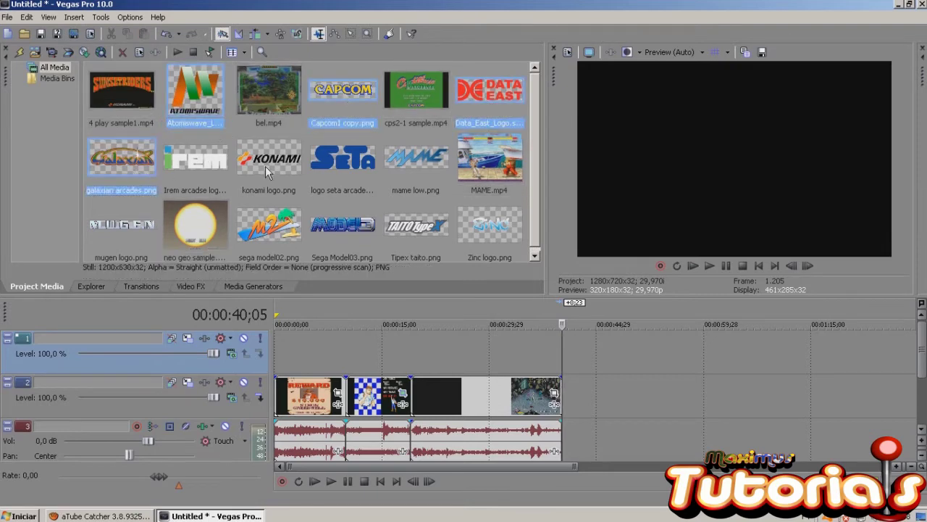
{"action": "left_click", "coordinate": [265, 166], "text": "ctrl"}
{"action": "left_click", "coordinate": [193, 168], "text": "ctrl"}
{"action": "left_click", "coordinate": [132, 242], "text": "ctrl"}
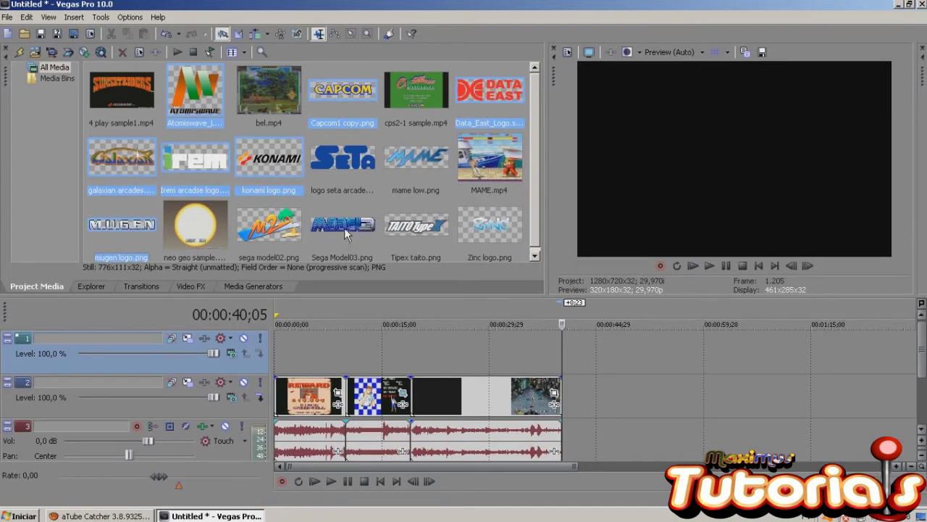
{"action": "left_click", "coordinate": [344, 227], "text": "ctrl"}
{"action": "left_click", "coordinate": [416, 226], "text": "ctrl"}
{"action": "left_click", "coordinate": [347, 169], "text": "ctrl"}
{"action": "left_click", "coordinate": [420, 161], "text": "ctrl"}
{"action": "left_click", "coordinate": [489, 225], "text": "ctrl"}
{"action": "left_click", "coordinate": [290, 231], "text": "ctrl"}
{"action": "left_click", "coordinate": [262, 158], "text": "ctrl"}
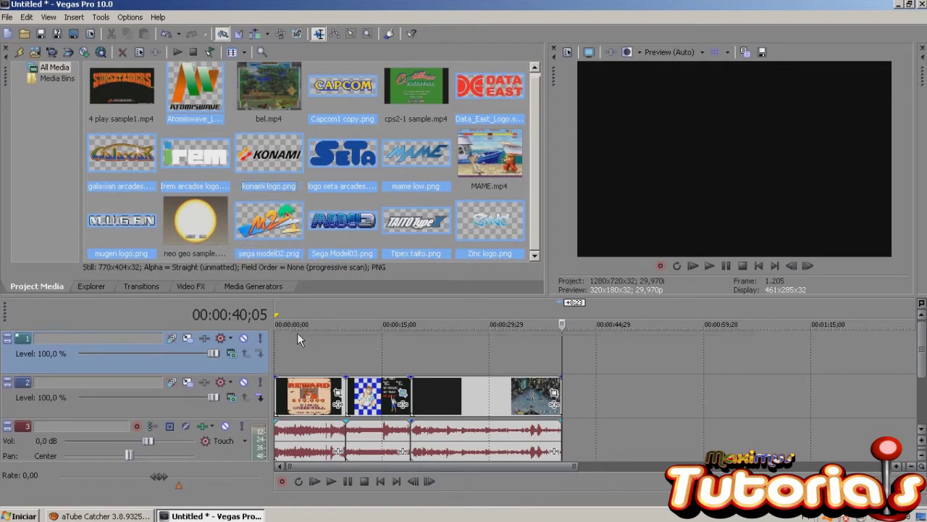
{"action": "left_click_drag", "start_coordinate": [275, 355], "coordinate": [275, 355]}
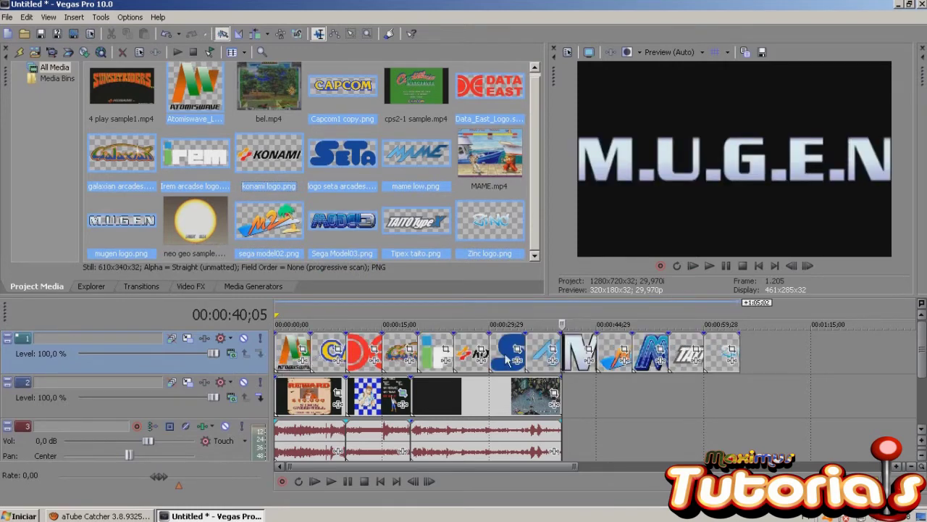
Play the project from the beginning to check how the logos overlay the gameplay footage.
{"action": "left_click", "coordinate": [374, 481]}
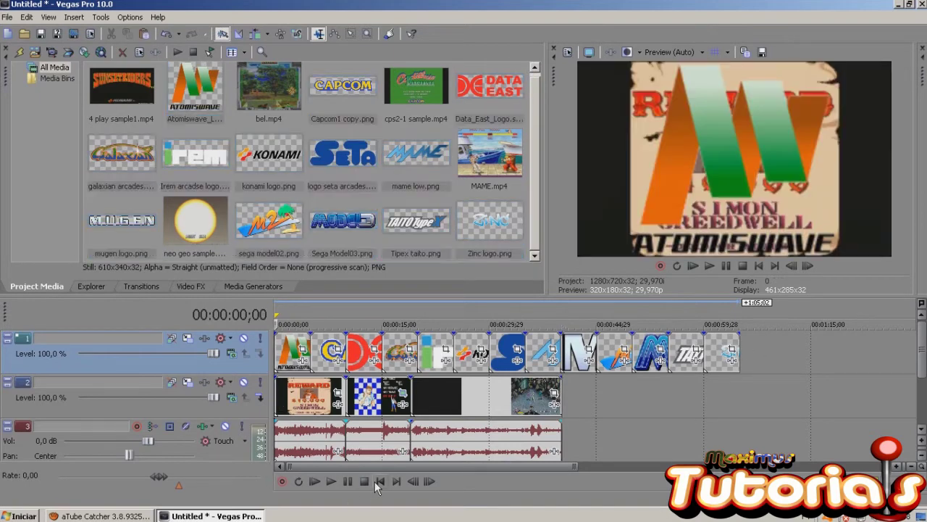
{"action": "left_click", "coordinate": [333, 481]}
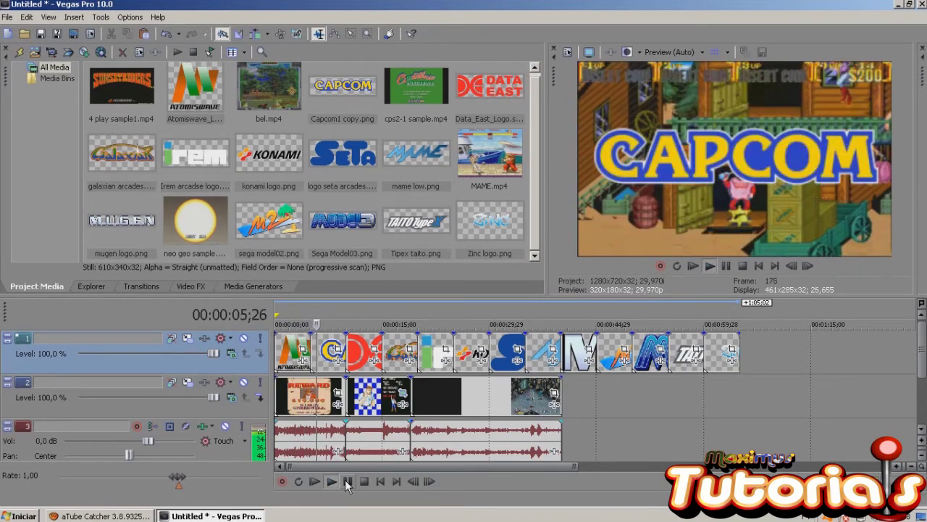
{"action": "left_click", "coordinate": [347, 481]}
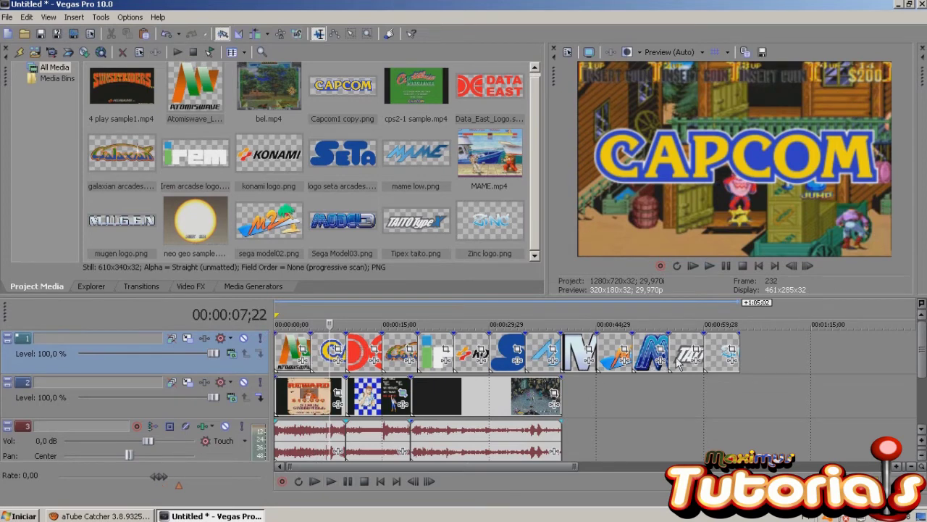
Spread the logo clips after Atomiswave toward later times on the logo track, leaving gaps for adjusting their lengths.
{"action": "mouse_move", "coordinate": [715, 348]}
{"action": "left_mouse_down"}
{"action": "mouse_move", "coordinate": [733, 347]}
{"action": "mouse_move", "coordinate": [720, 350]}
{"action": "left_mouse_up"}
{"action": "left_click_drag", "start_coordinate": [649, 352], "coordinate": [669, 351]}
{"action": "left_click_drag", "start_coordinate": [606, 341], "coordinate": [565, 348]}
{"action": "left_click_drag", "start_coordinate": [507, 352], "coordinate": [485, 351]}
{"action": "left_click_drag", "start_coordinate": [427, 350], "coordinate": [379, 350]}
{"action": "left_click_drag", "start_coordinate": [441, 350], "coordinate": [343, 349]}
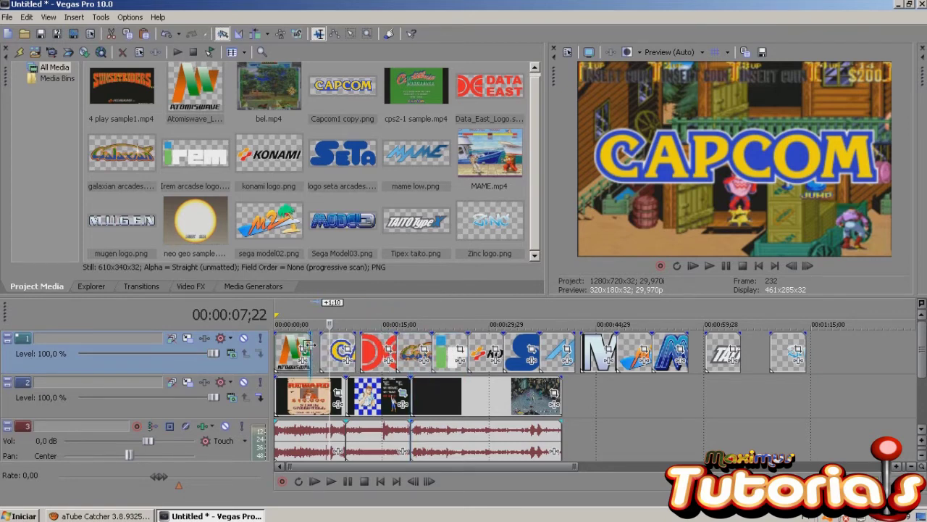
Shorten the Atomiswave, Capcom, Data East, Galaxian, Irem, Konami, Seta and MAME logos to about 3 seconds each and place them back to back.
{"action": "mouse_move", "coordinate": [305, 346]}
{"action": "left_mouse_down"}
{"action": "mouse_move", "coordinate": [289, 347]}
{"action": "mouse_move", "coordinate": [325, 347]}
{"action": "mouse_move", "coordinate": [310, 342]}
{"action": "left_mouse_up"}
{"action": "left_click", "coordinate": [324, 353]}
{"action": "left_click_drag", "start_coordinate": [371, 350], "coordinate": [333, 340]}
{"action": "left_click_drag", "start_coordinate": [411, 350], "coordinate": [375, 350]}
{"action": "left_click_drag", "start_coordinate": [475, 350], "coordinate": [396, 351]}
{"action": "left_click_drag", "start_coordinate": [509, 347], "coordinate": [417, 341]}
{"action": "left_click_drag", "start_coordinate": [551, 346], "coordinate": [440, 349]}
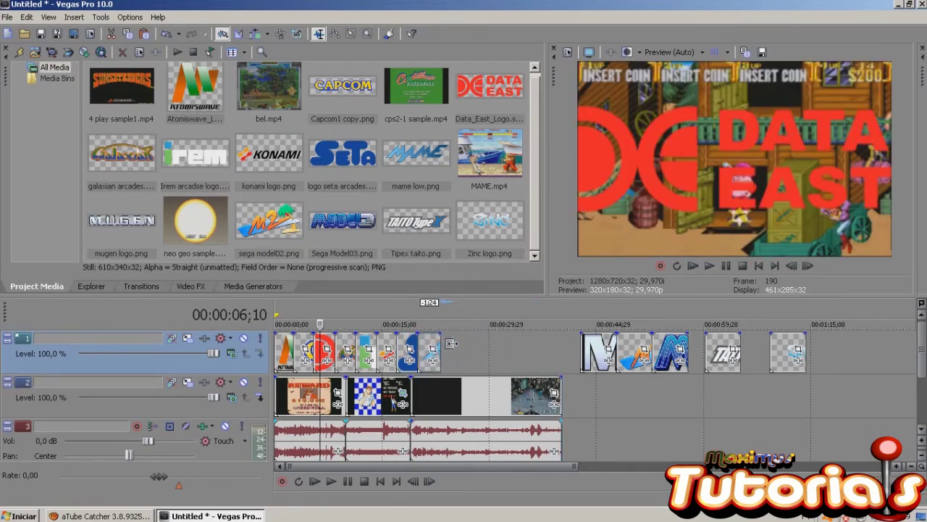
Shorten the Mugen, Sega Model 2, Model 3, Taito Type X and Zinc logos to about 3 seconds each, directly following the MAME logo.
{"action": "left_click_drag", "start_coordinate": [598, 352], "coordinate": [475, 353]}
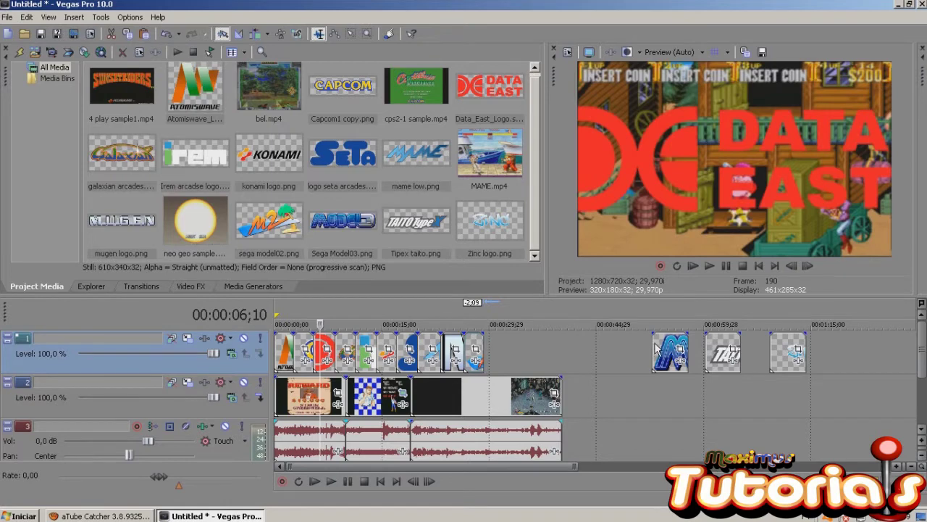
{"action": "left_click_drag", "start_coordinate": [659, 350], "coordinate": [508, 351]}
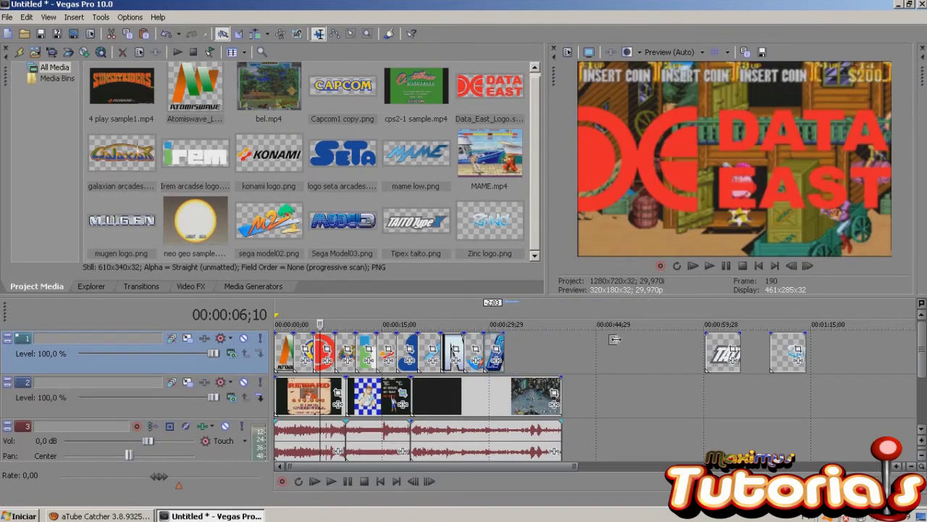
{"action": "left_click_drag", "start_coordinate": [717, 350], "coordinate": [523, 351]}
{"action": "left_click_drag", "start_coordinate": [786, 347], "coordinate": [540, 348]}
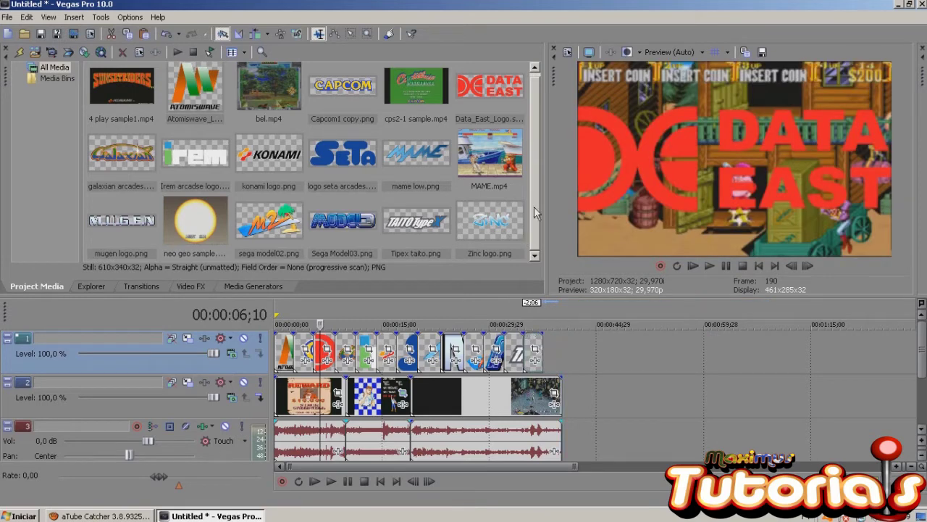
Import the DJ M@R Final Countdown MP3 from F:\Musicas\Break into the project media.
{"action": "left_click", "coordinate": [343, 518]}
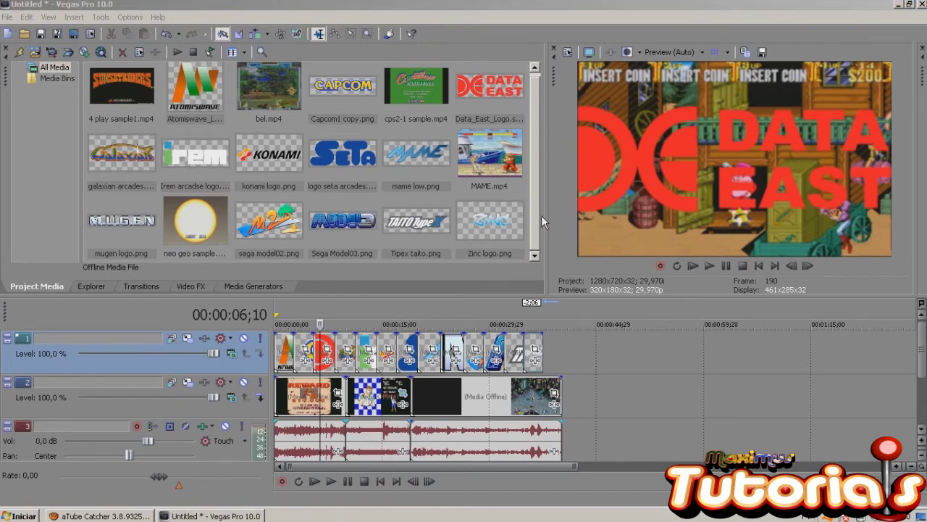
{"action": "left_click", "coordinate": [34, 52]}
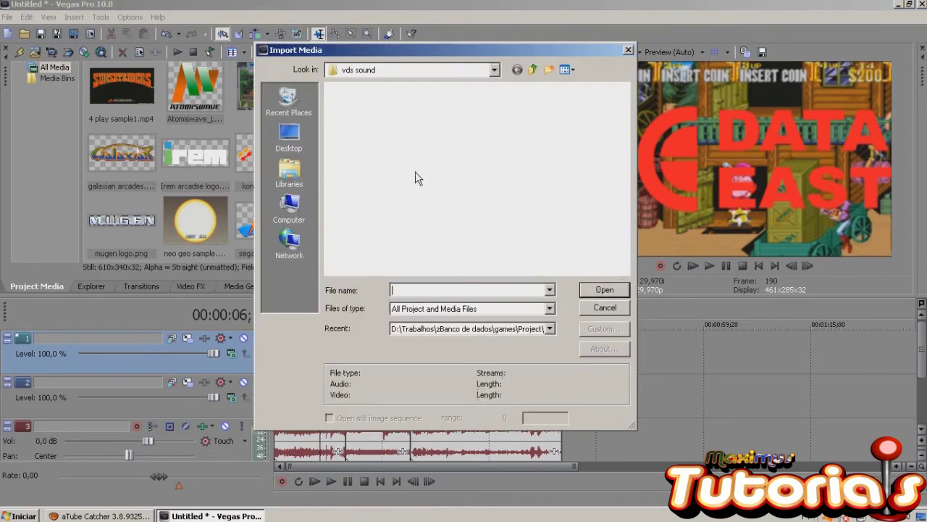
{"action": "left_click", "coordinate": [282, 138]}
{"action": "left_click_drag", "start_coordinate": [625, 136], "coordinate": [628, 222]}
{"action": "left_click", "coordinate": [481, 189]}
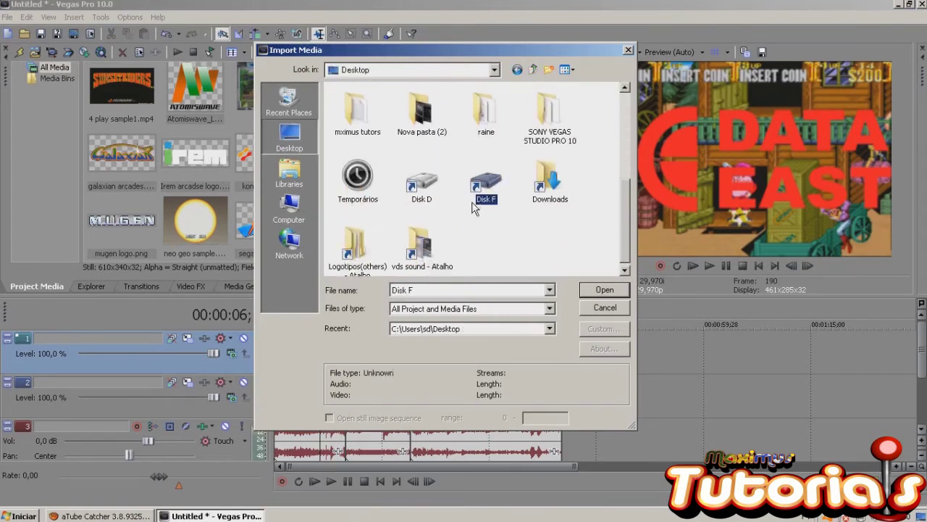
{"action": "key", "text": "Return"}
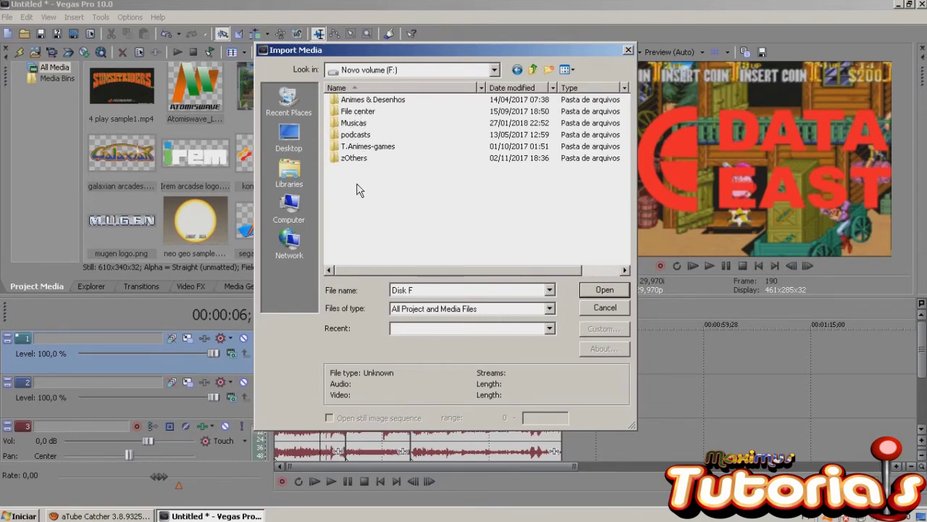
{"action": "double_click", "coordinate": [360, 124]}
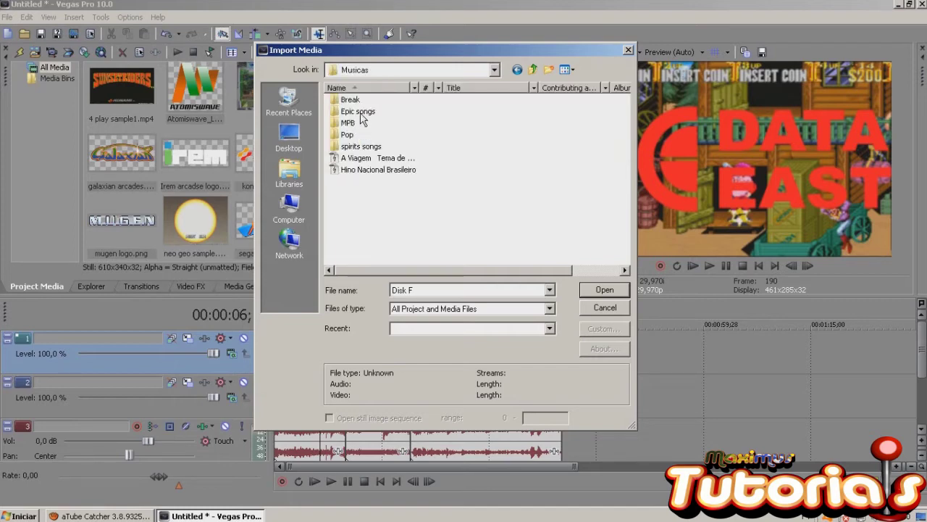
{"action": "double_click", "coordinate": [353, 101]}
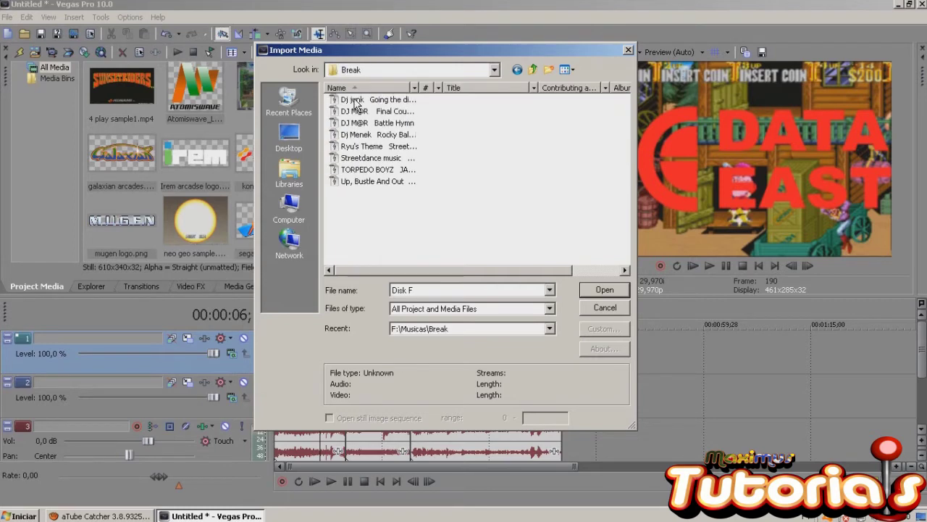
{"action": "left_click", "coordinate": [364, 113]}
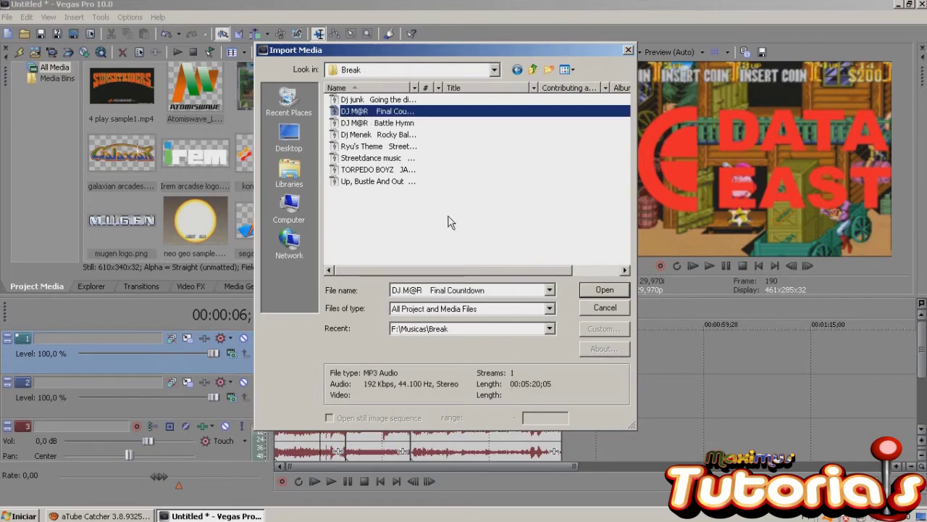
{"action": "left_click", "coordinate": [621, 291]}
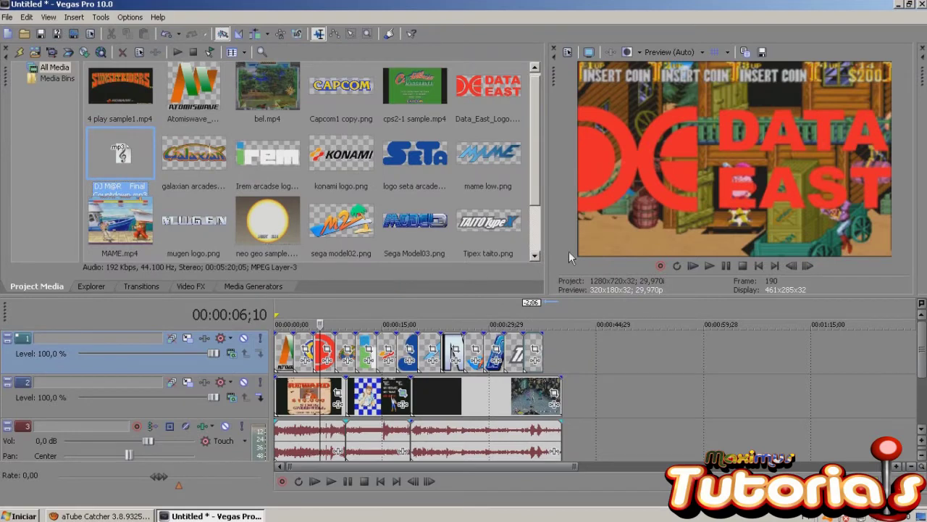
Place the Final Countdown music on a new audio track below the gameplay audio, starting at the project start.
{"action": "left_click", "coordinate": [922, 344]}
{"action": "left_click_drag", "start_coordinate": [104, 165], "coordinate": [91, 197]}
{"action": "left_click_drag", "start_coordinate": [922, 437], "coordinate": [266, 439]}
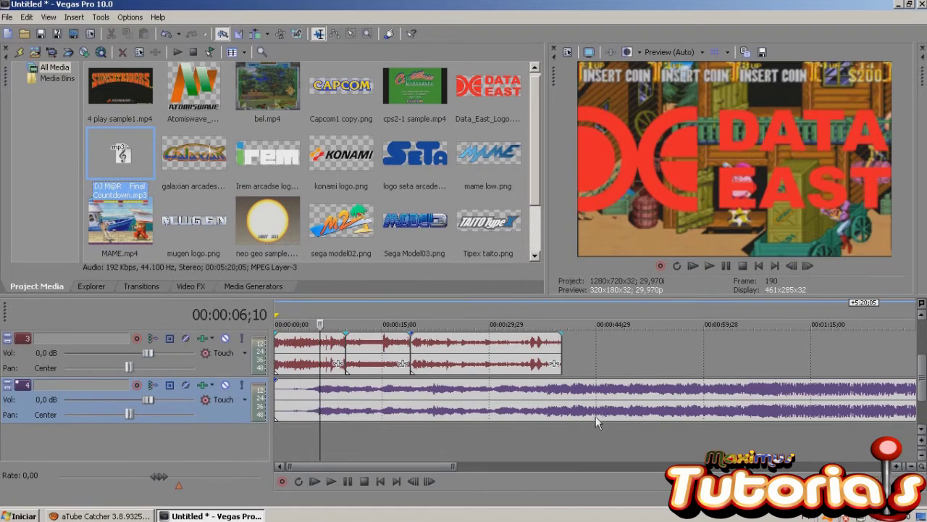
Trim about 6 seconds off the music's beginning, align it with the project start and add a fade-in of about 4 seconds.
{"action": "left_click_drag", "start_coordinate": [276, 405], "coordinate": [275, 380]}
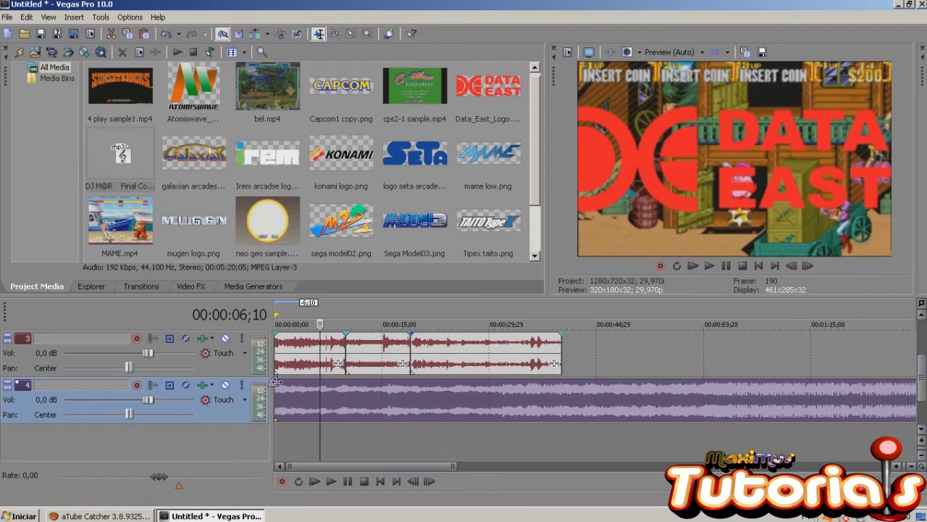
{"action": "left_click_drag", "start_coordinate": [276, 380], "coordinate": [303, 399]}
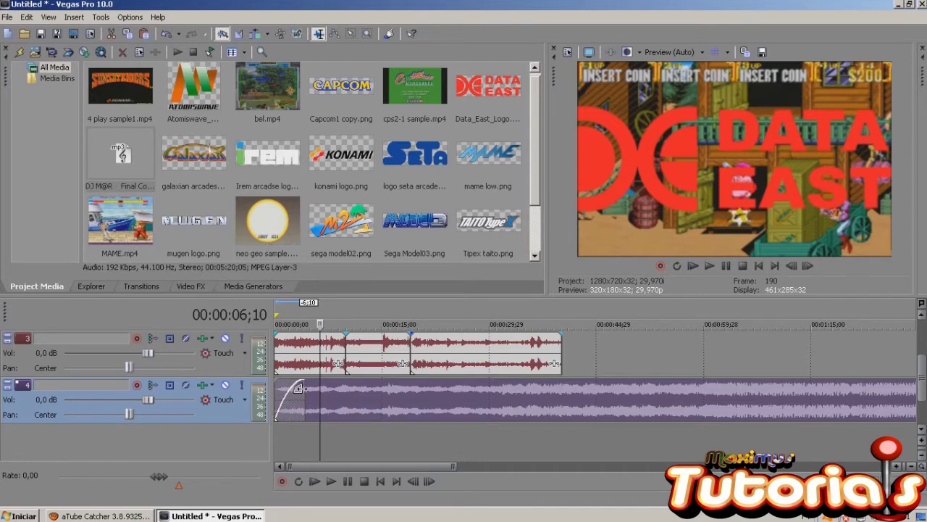
{"action": "mouse_move", "coordinate": [303, 389]}
{"action": "left_mouse_down"}
{"action": "mouse_move", "coordinate": [332, 393]}
{"action": "mouse_move", "coordinate": [294, 397]}
{"action": "mouse_move", "coordinate": [302, 395]}
{"action": "left_mouse_up"}
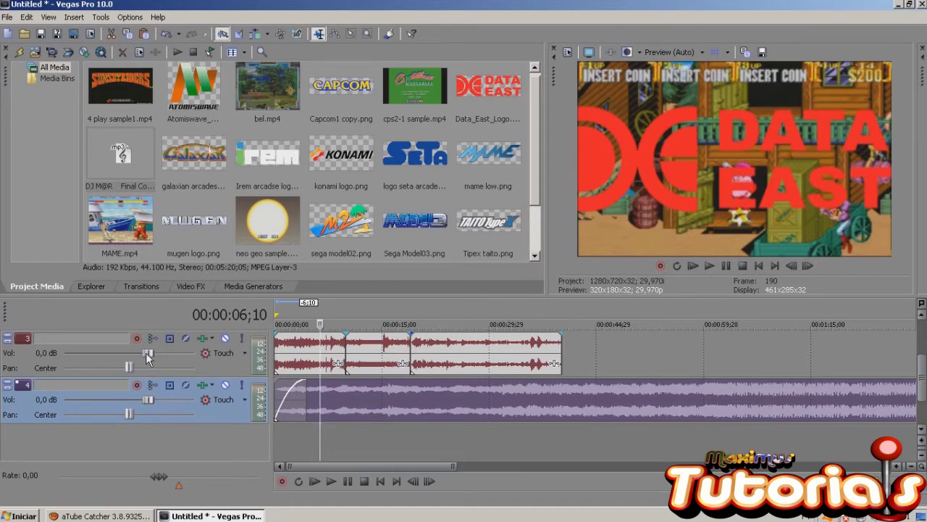
Set the gameplay audio track's volume to -34.3 dB and the music track's volume to 2.5 dB.
{"action": "left_click_drag", "start_coordinate": [146, 352], "coordinate": [113, 355]}
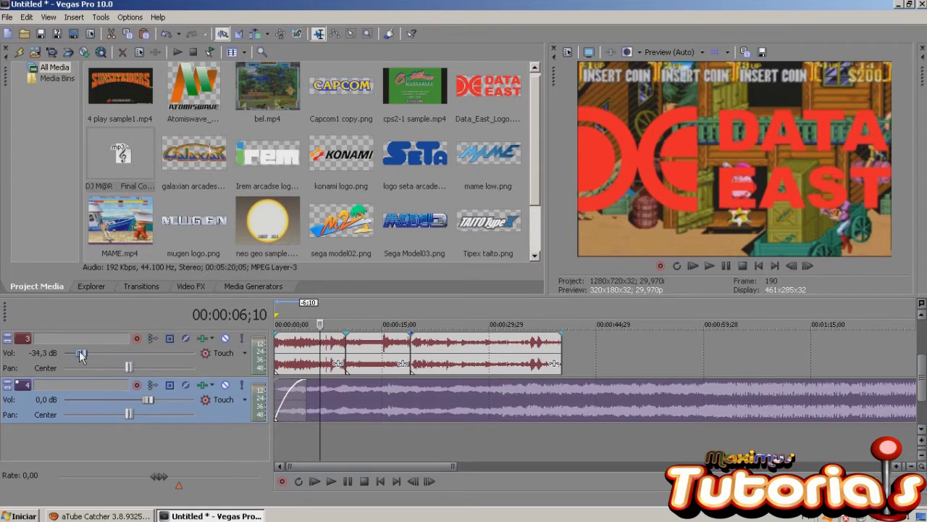
{"action": "scroll", "coordinate": [429, 374], "scroll_direction": "up", "scroll_amount": 3}
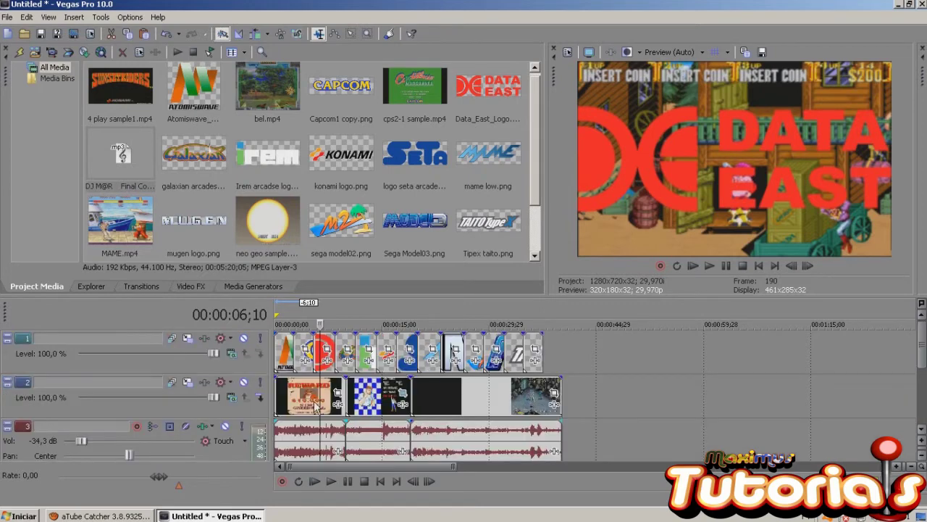
{"action": "scroll", "coordinate": [899, 368], "scroll_direction": "down", "scroll_amount": 1}
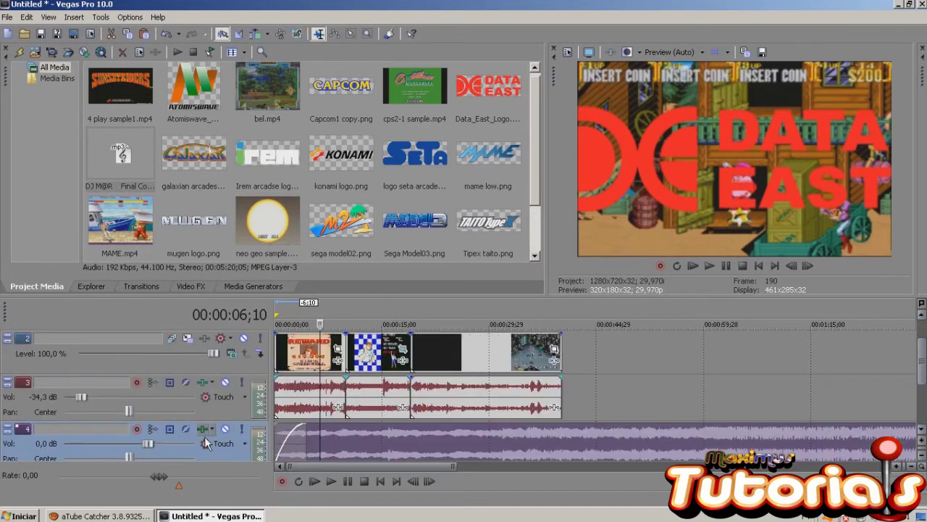
{"action": "left_click_drag", "start_coordinate": [147, 443], "coordinate": [168, 442]}
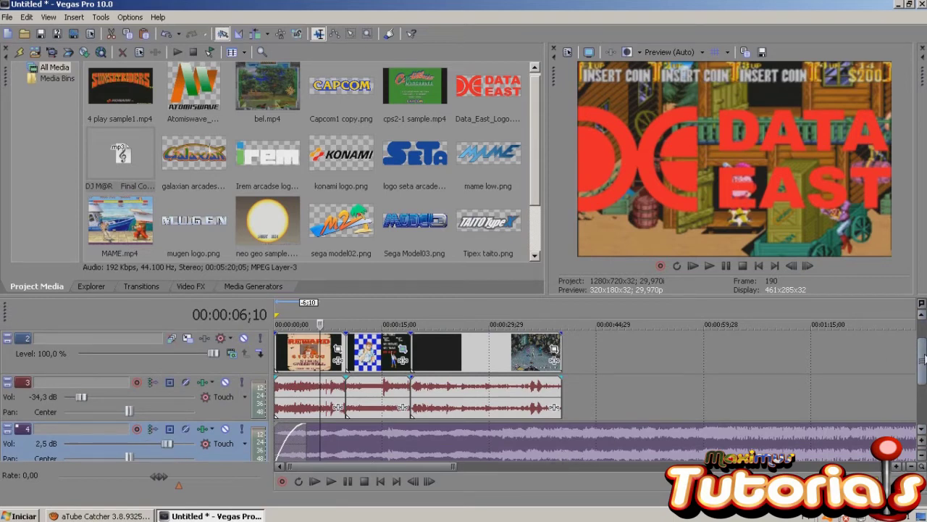
Import the FLIPERAMA DO CENTRO DE SÃO PAULO.mp4 video from the Desktop's Temporários folder into the project media.
{"action": "scroll", "coordinate": [924, 359], "scroll_direction": "up", "scroll_amount": 1}
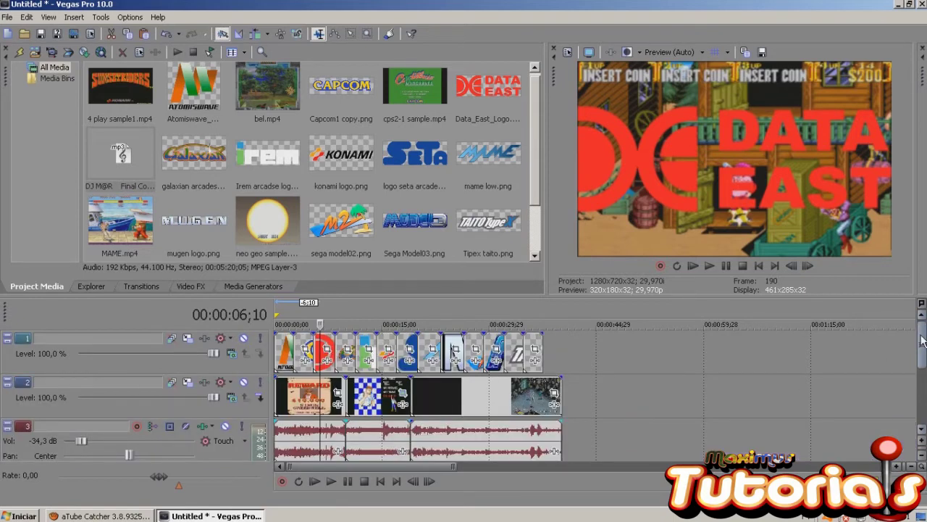
{"action": "left_click", "coordinate": [35, 55]}
{"action": "left_click", "coordinate": [288, 137]}
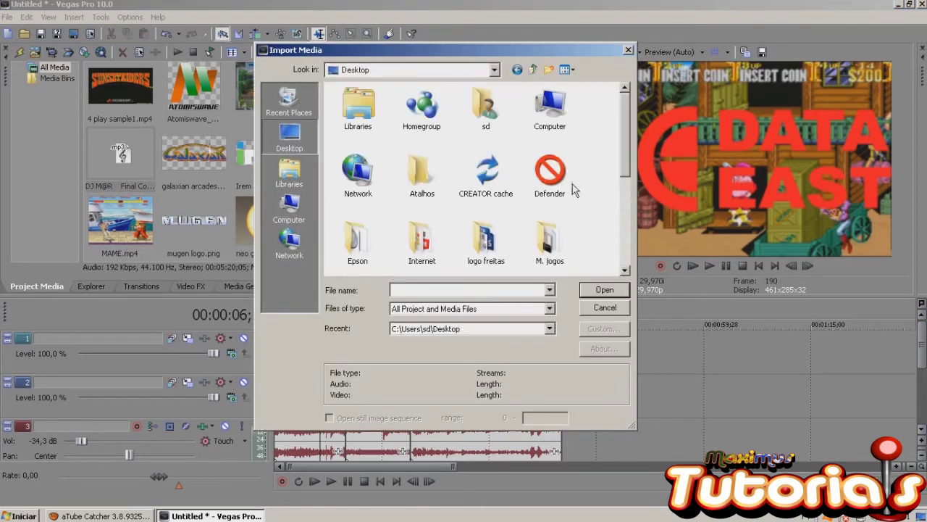
{"action": "scroll", "coordinate": [625, 226], "scroll_direction": "down", "scroll_amount": 2}
{"action": "double_click", "coordinate": [357, 250]}
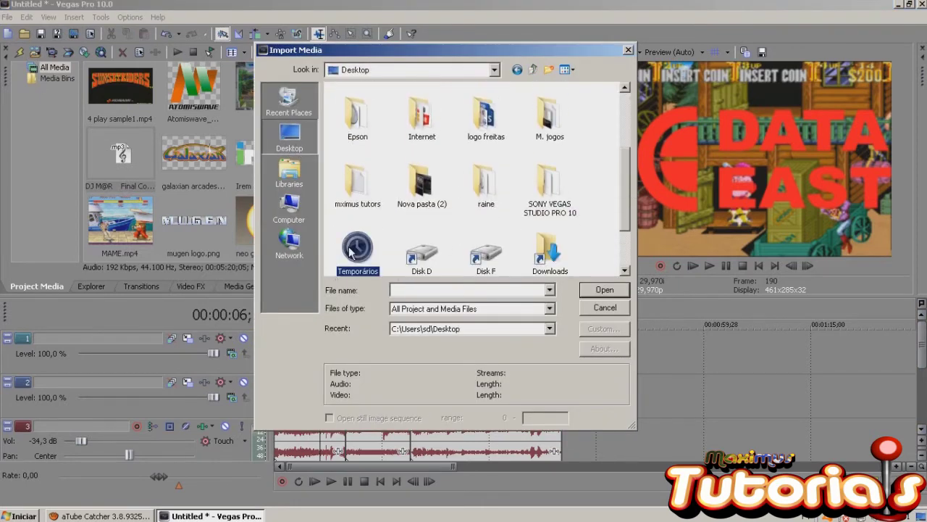
{"action": "double_click", "coordinate": [576, 233]}
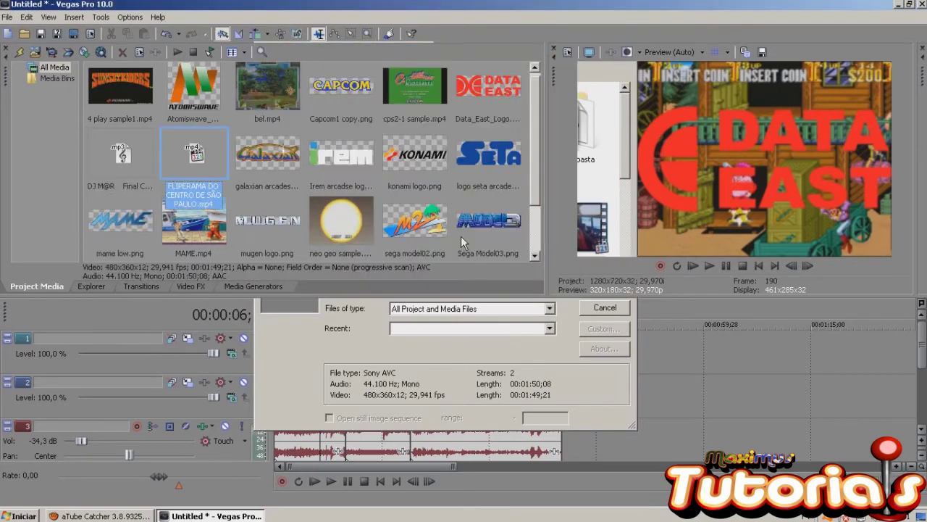
Place the FLIPERAMA clip right after the last gameplay clip on video track 2 and trim about 4 seconds off its beginning.
{"action": "left_click_drag", "start_coordinate": [193, 154], "coordinate": [570, 395]}
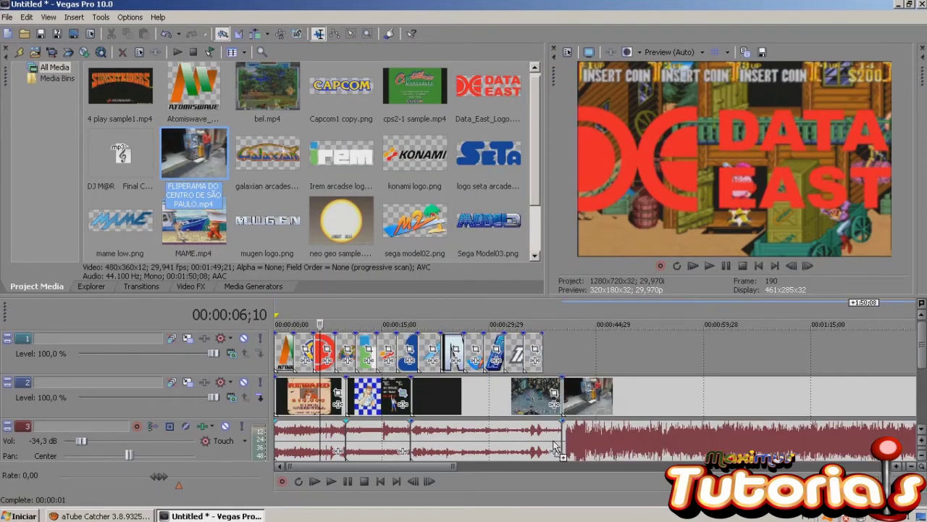
{"action": "left_click_drag", "start_coordinate": [428, 467], "coordinate": [468, 468]}
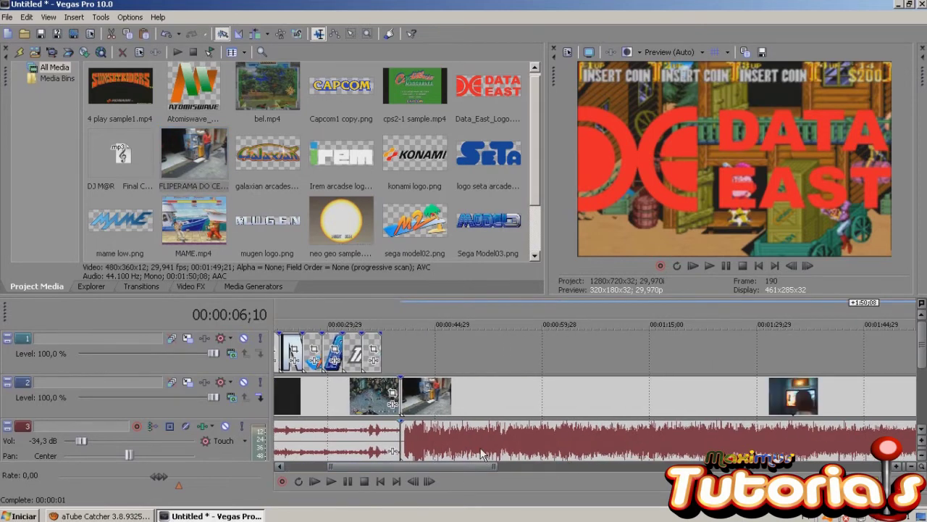
{"action": "left_click", "coordinate": [471, 407]}
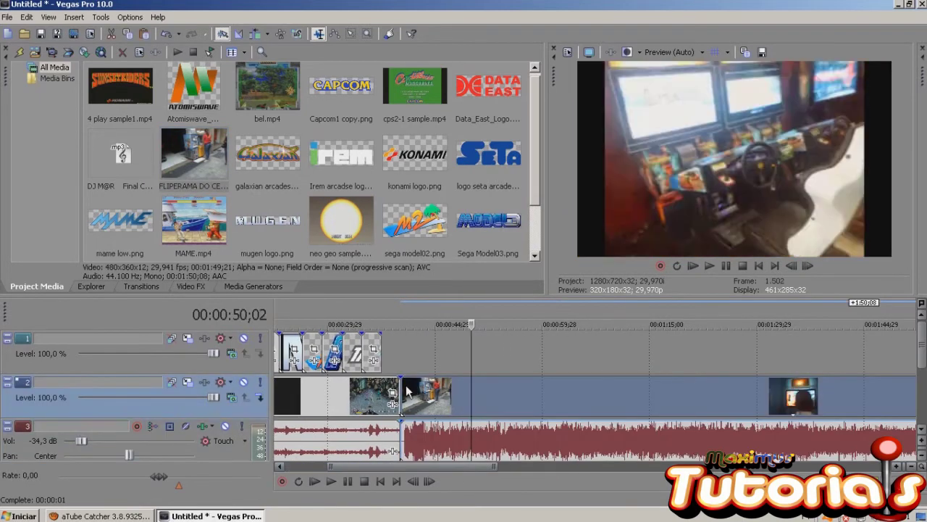
{"action": "left_click_drag", "start_coordinate": [404, 394], "coordinate": [425, 405]}
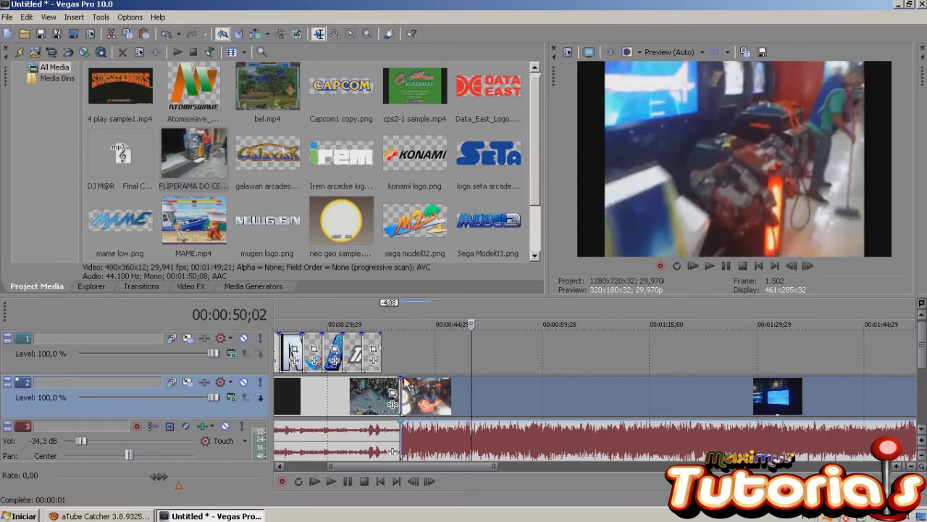
Review the rest of the FLIPERAMA clip and trim its video end back to about 2:19.
{"action": "left_click_drag", "start_coordinate": [439, 466], "coordinate": [513, 421]}
{"action": "left_click", "coordinate": [520, 423]}
{"action": "left_click_drag", "start_coordinate": [515, 466], "coordinate": [573, 469]}
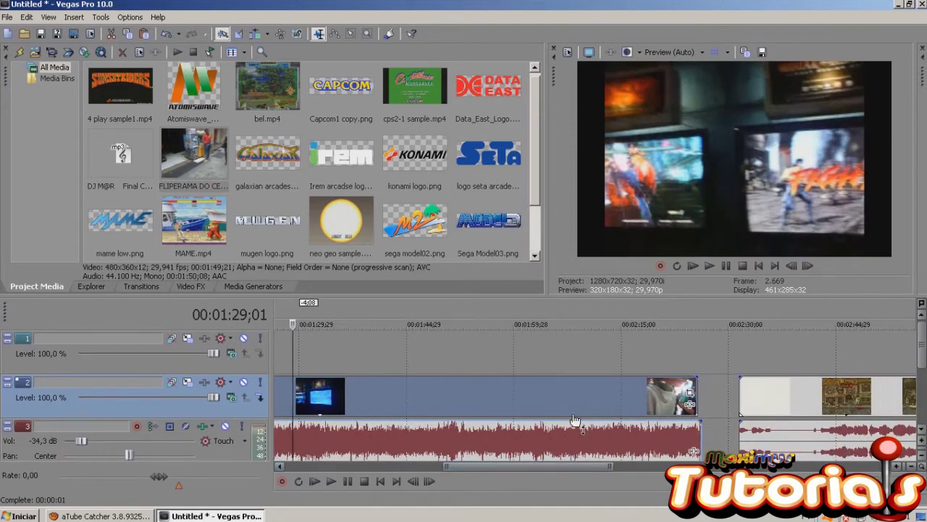
{"action": "left_click", "coordinate": [572, 421]}
{"action": "left_click", "coordinate": [612, 423]}
{"action": "left_click", "coordinate": [641, 423]}
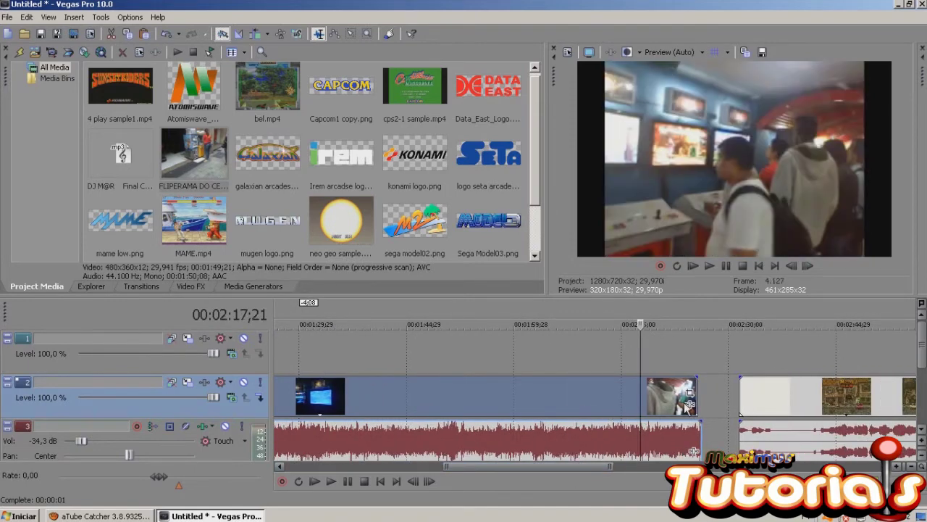
{"action": "left_click_drag", "start_coordinate": [694, 398], "coordinate": [648, 395]}
Cut the FLIPERAMA clip's audio from track 3, leaving only its video on the timeline.
{"action": "left_click_drag", "start_coordinate": [569, 468], "coordinate": [463, 463]}
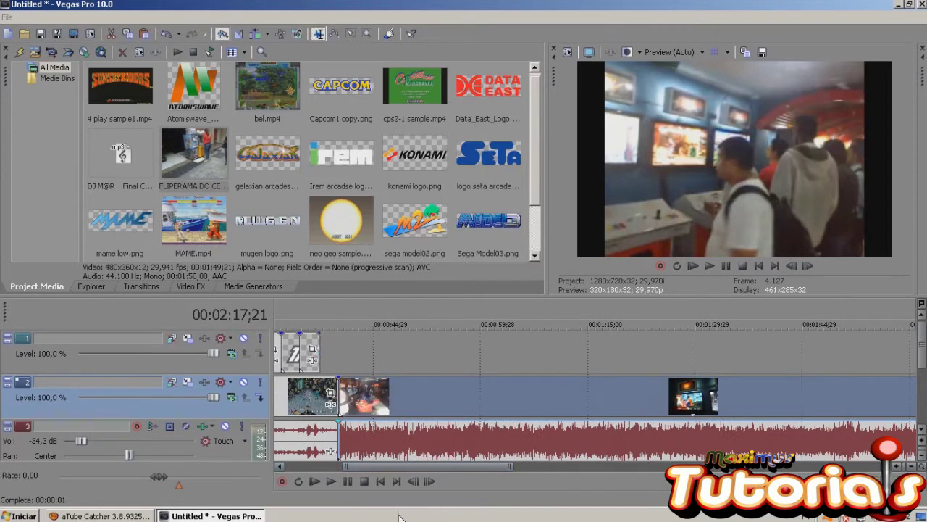
{"action": "left_click", "coordinate": [426, 464]}
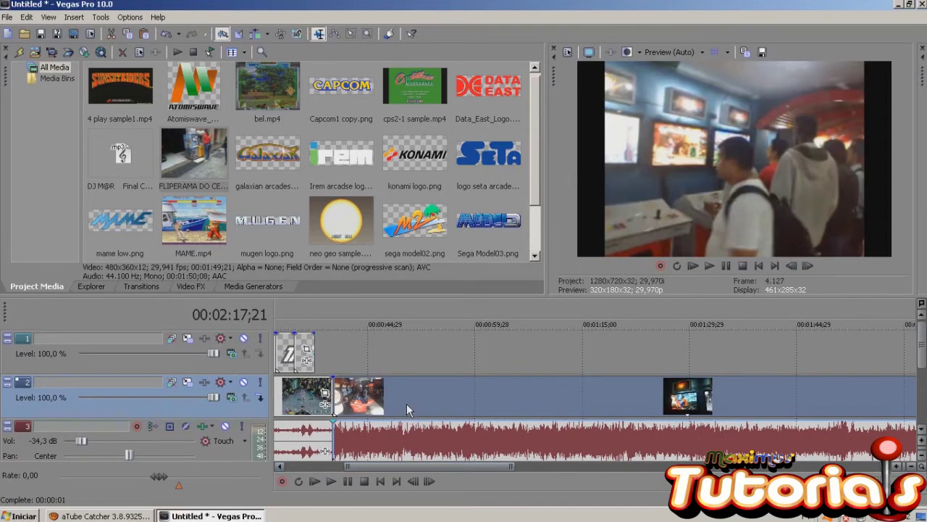
{"action": "left_click_drag", "start_coordinate": [398, 439], "coordinate": [435, 449]}
{"action": "right_click", "coordinate": [436, 450]}
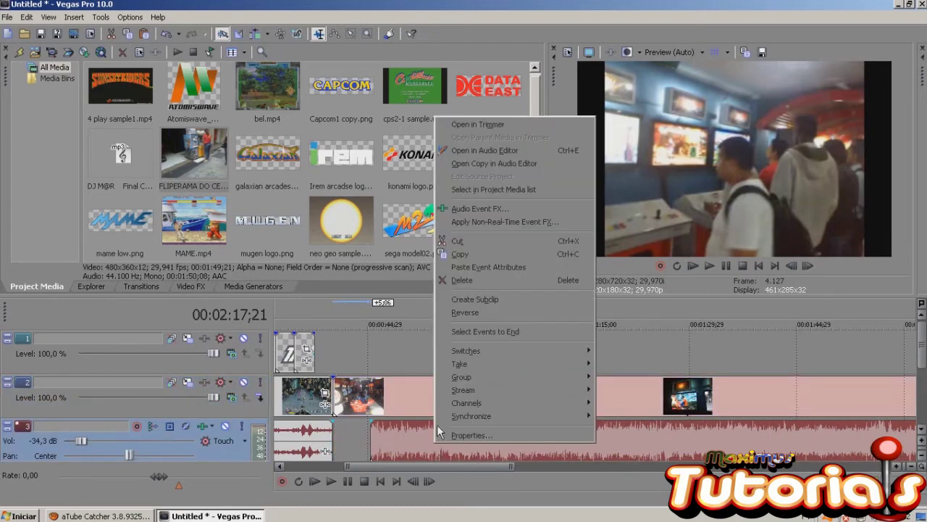
{"action": "left_click", "coordinate": [464, 240]}
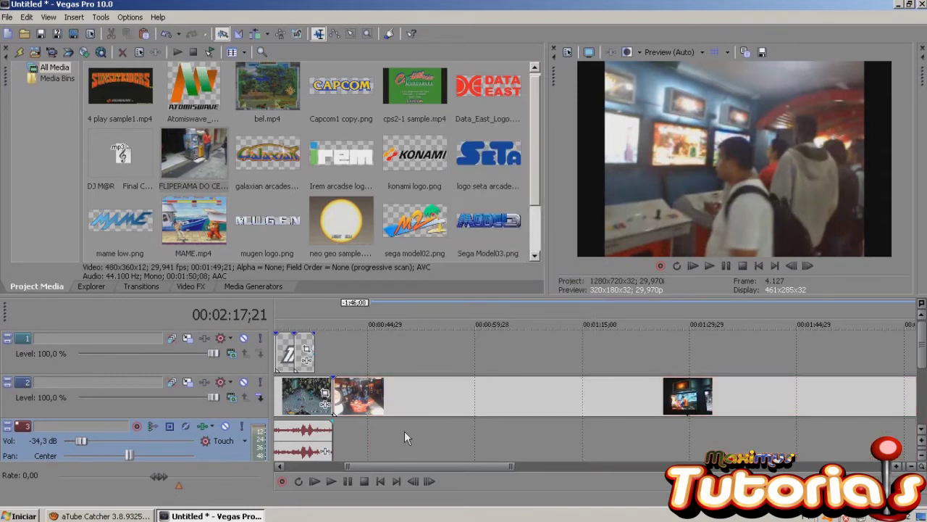
Cut the leftover gameplay clip and its audio located after the end of the FLIPERAMA video.
{"action": "left_click", "coordinate": [548, 411]}
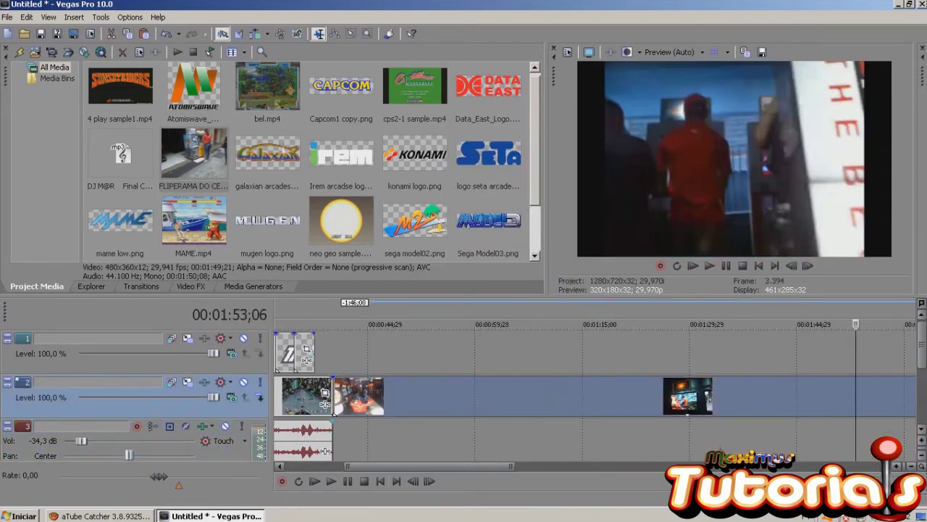
{"action": "scroll", "coordinate": [486, 467], "scroll_direction": "left", "scroll_amount": 1}
{"action": "left_click", "coordinate": [505, 389]}
{"action": "left_click", "coordinate": [613, 389]}
{"action": "left_click", "coordinate": [712, 392]}
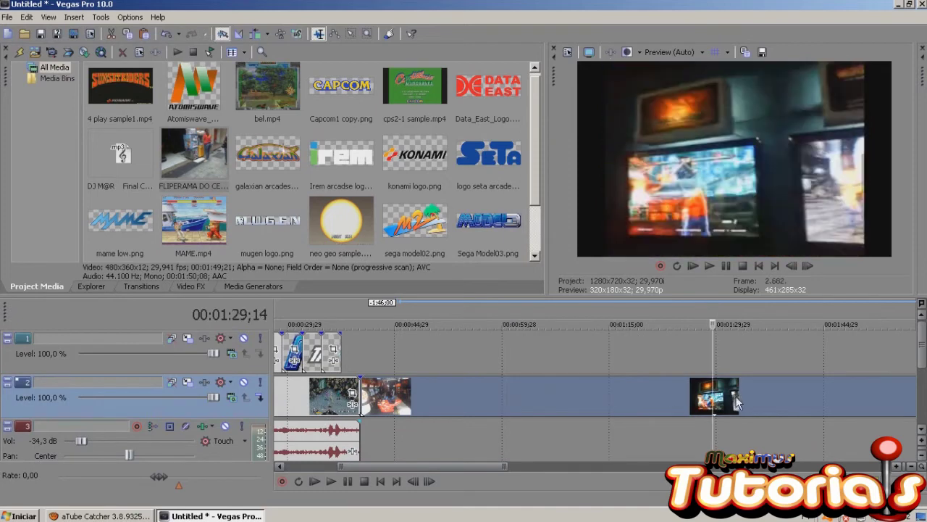
{"action": "scroll", "coordinate": [492, 469], "scroll_direction": "left", "scroll_amount": 1}
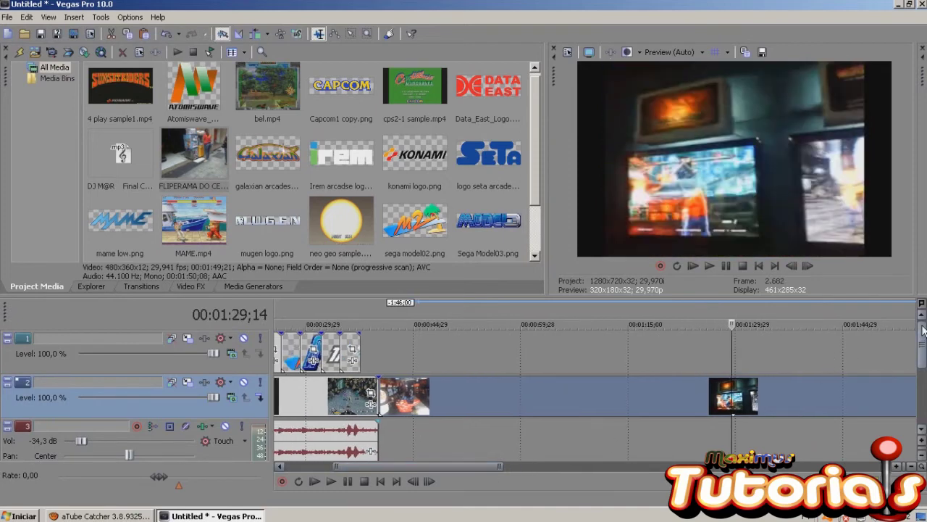
{"action": "scroll", "coordinate": [923, 361], "scroll_direction": "down", "scroll_amount": 2}
{"action": "left_click_drag", "start_coordinate": [491, 467], "coordinate": [627, 465]}
{"action": "right_click", "coordinate": [657, 347]}
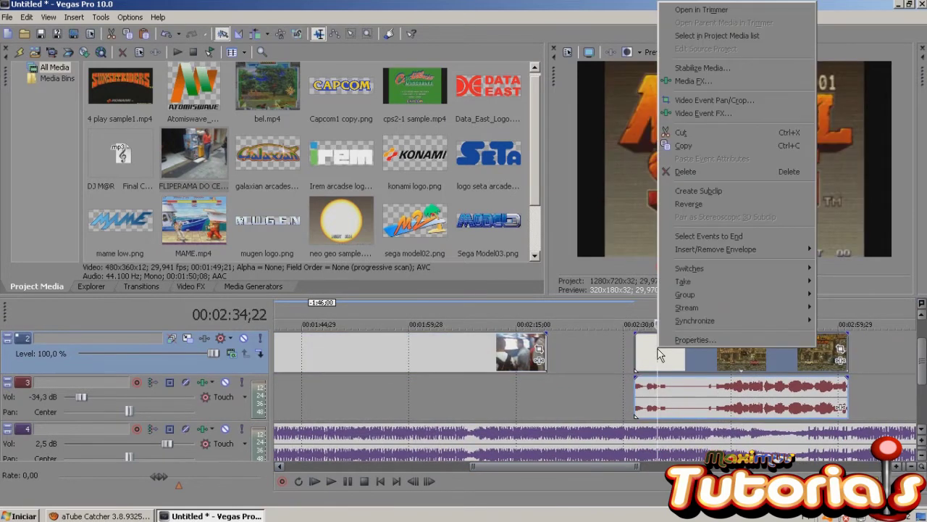
{"action": "left_click", "coordinate": [695, 131]}
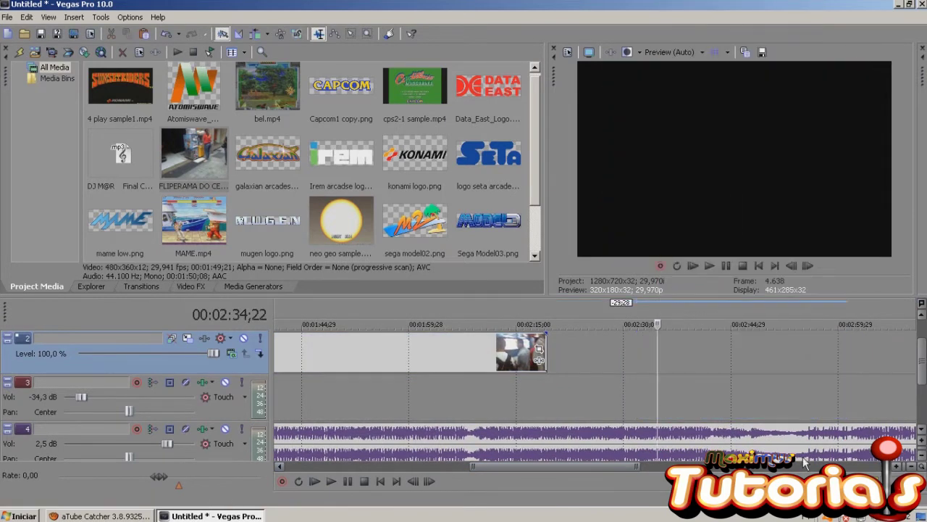
Split the music at the end of the FLIPERAMA video, at 2:19:09, and cut the remaining part.
{"action": "left_click", "coordinate": [544, 440]}
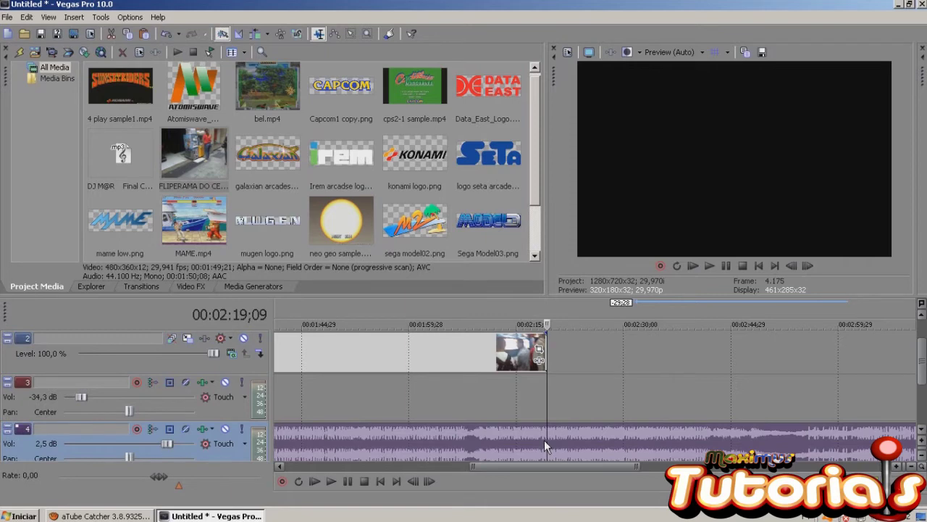
{"action": "key", "text": "s"}
{"action": "right_click", "coordinate": [564, 432]}
{"action": "left_click", "coordinate": [586, 230]}
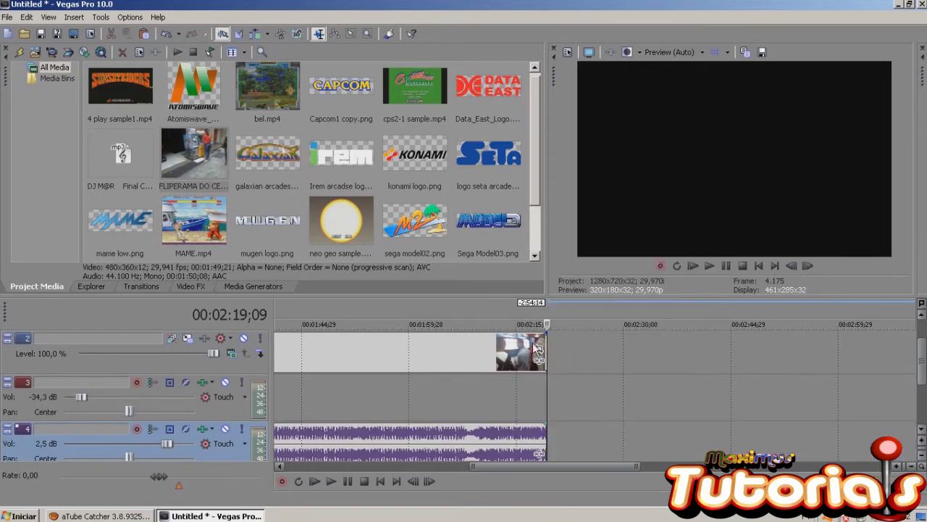
Shorten the FLIPERAMA clip by trimming its end back to about 1:17.
{"action": "scroll", "coordinate": [489, 460], "scroll_direction": "down", "scroll_amount": 5}
{"action": "left_click_drag", "start_coordinate": [304, 467], "coordinate": [441, 465]}
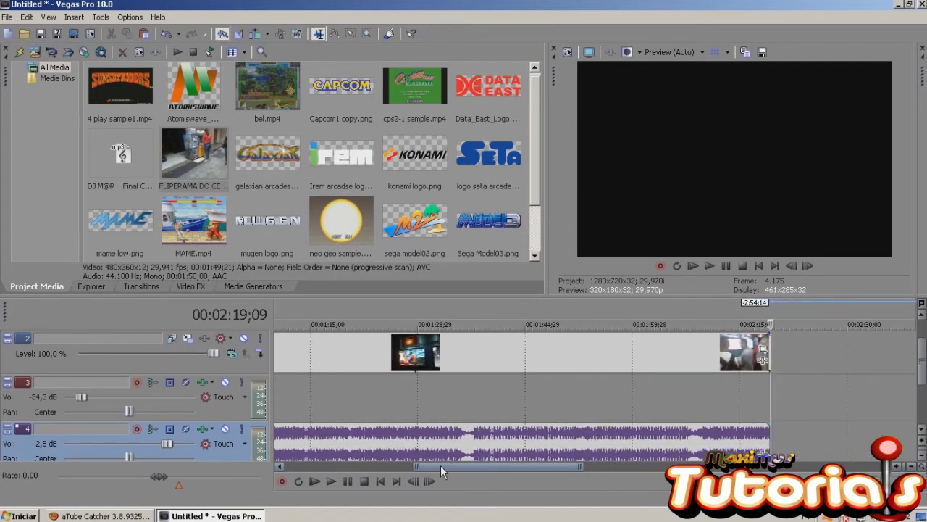
{"action": "left_click_drag", "start_coordinate": [444, 468], "coordinate": [402, 470]}
{"action": "left_click_drag", "start_coordinate": [515, 470], "coordinate": [539, 464]}
{"action": "left_click_drag", "start_coordinate": [843, 342], "coordinate": [430, 343]}
{"action": "left_click_drag", "start_coordinate": [443, 470], "coordinate": [384, 459]}
{"action": "left_click_drag", "start_coordinate": [619, 342], "coordinate": [597, 343]}
Trim the music's end to match the end of the FLIPERAMA video at 1:17:11.
{"action": "left_click", "coordinate": [596, 384]}
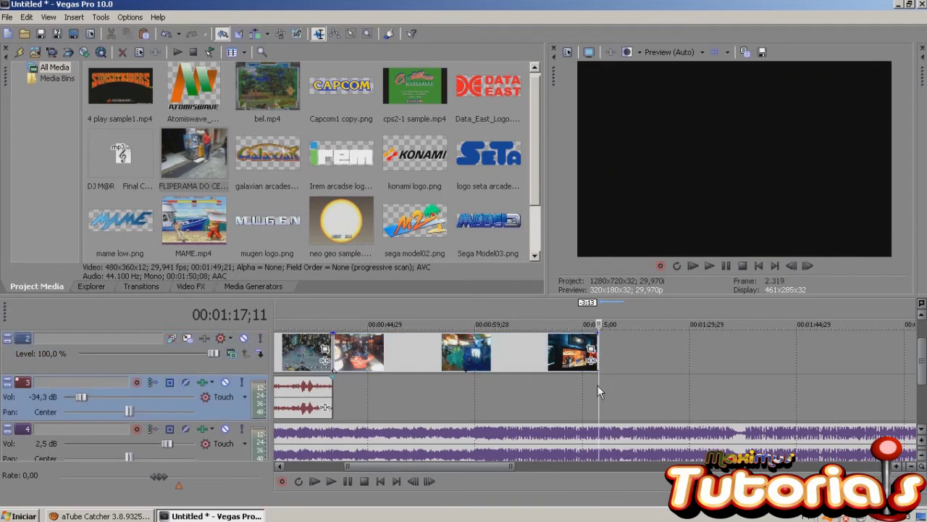
{"action": "left_click_drag", "start_coordinate": [499, 466], "coordinate": [580, 470]}
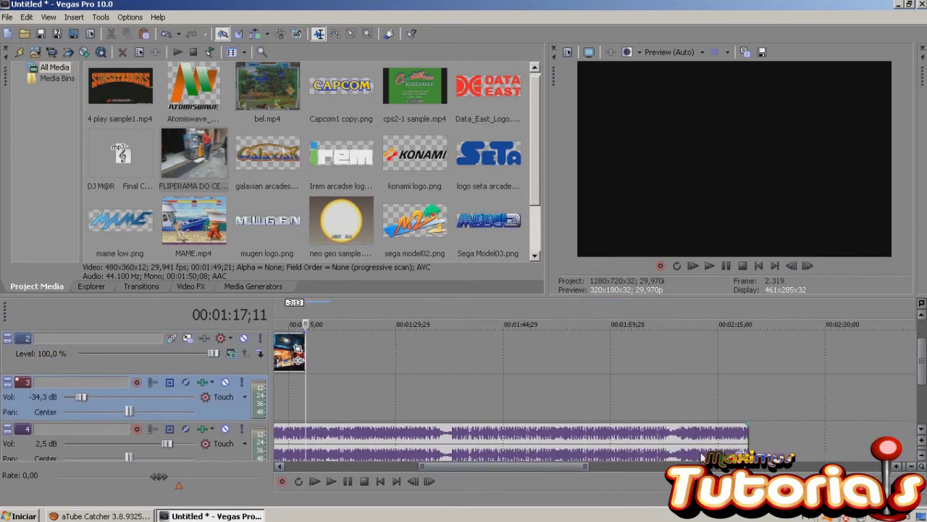
{"action": "left_click_drag", "start_coordinate": [749, 443], "coordinate": [305, 427]}
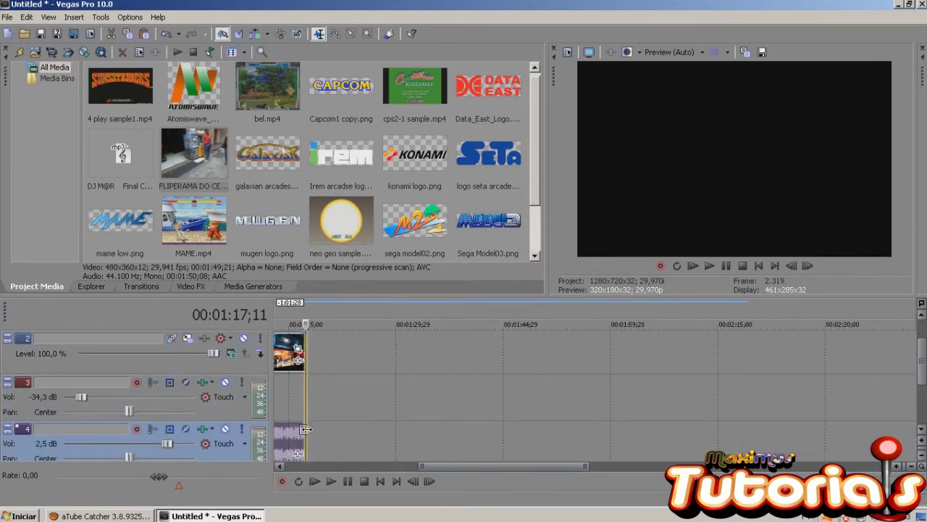
Add a fade-out of about 5 seconds to the end of the music on track 4.
{"action": "left_click_drag", "start_coordinate": [459, 466], "coordinate": [338, 463]}
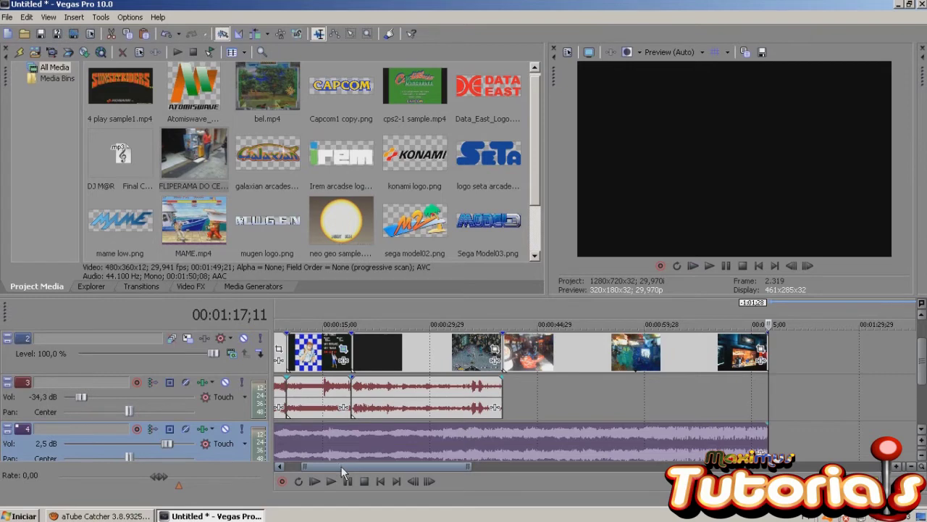
{"action": "left_click_drag", "start_coordinate": [341, 466], "coordinate": [347, 466]}
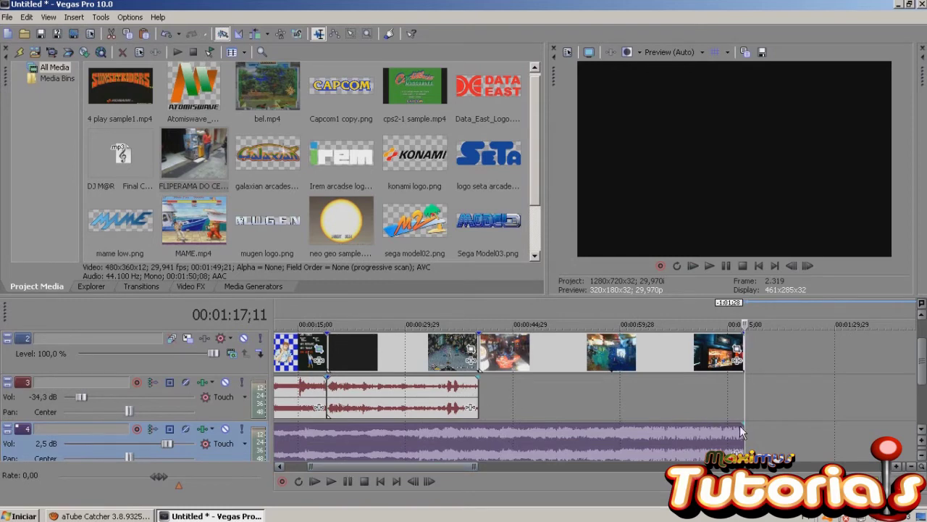
{"action": "left_click_drag", "start_coordinate": [744, 422], "coordinate": [745, 423]}
{"action": "left_click_drag", "start_coordinate": [386, 466], "coordinate": [445, 464]}
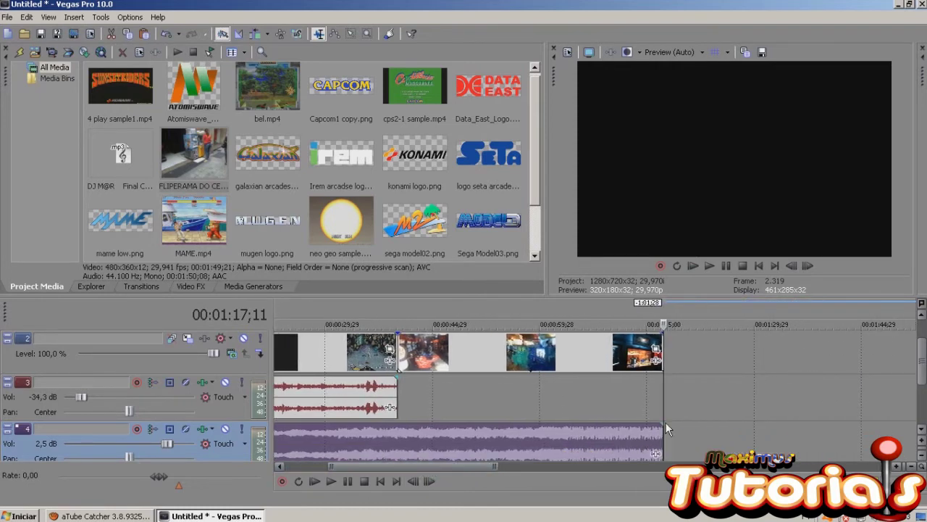
{"action": "left_click_drag", "start_coordinate": [664, 424], "coordinate": [634, 423]}
{"action": "left_click_drag", "start_coordinate": [456, 466], "coordinate": [472, 465]}
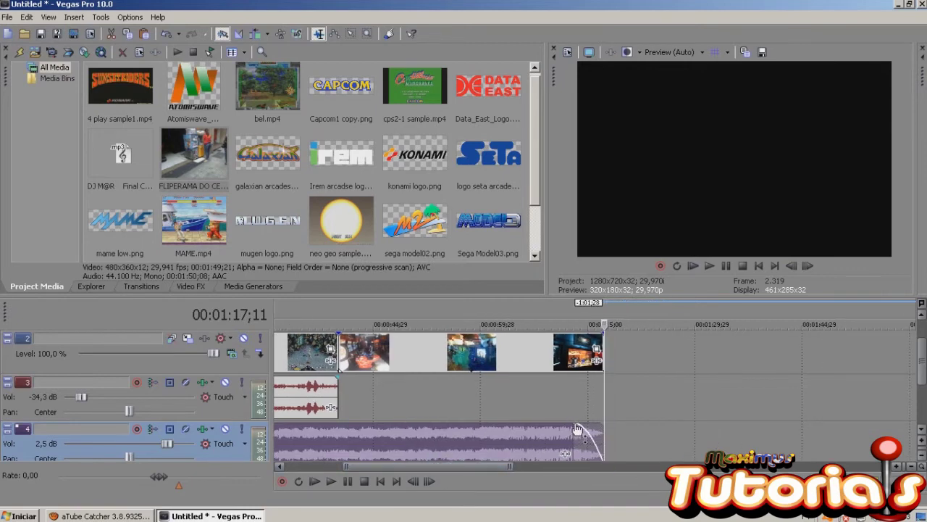
{"action": "left_click_drag", "start_coordinate": [486, 468], "coordinate": [504, 468]}
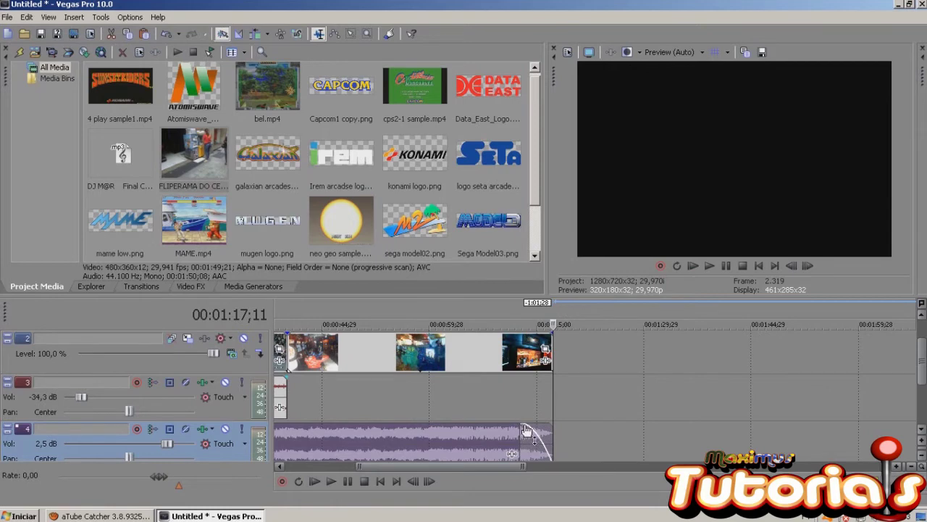
{"action": "mouse_move", "coordinate": [521, 433]}
{"action": "left_mouse_down"}
{"action": "mouse_move", "coordinate": [455, 433]}
{"action": "mouse_move", "coordinate": [525, 433]}
{"action": "mouse_move", "coordinate": [507, 431]}
{"action": "mouse_move", "coordinate": [517, 432]}
{"action": "left_mouse_up"}
Open the media import dialog and browse the Desktop folders for the logo collection.
{"action": "scroll", "coordinate": [922, 360], "scroll_direction": "up", "scroll_amount": 1}
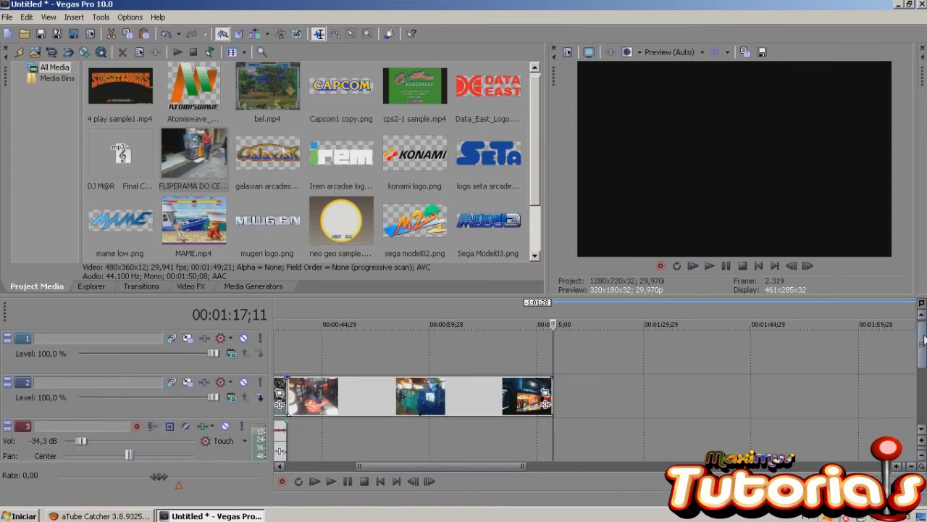
{"action": "left_click_drag", "start_coordinate": [397, 468], "coordinate": [329, 463]}
{"action": "left_click", "coordinate": [51, 54]}
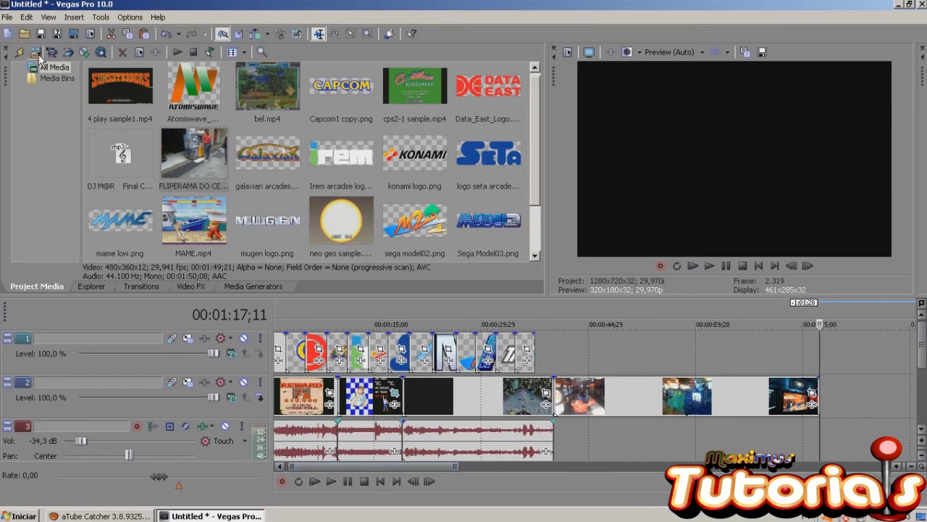
{"action": "scroll", "coordinate": [628, 137], "scroll_direction": "down", "scroll_amount": 4}
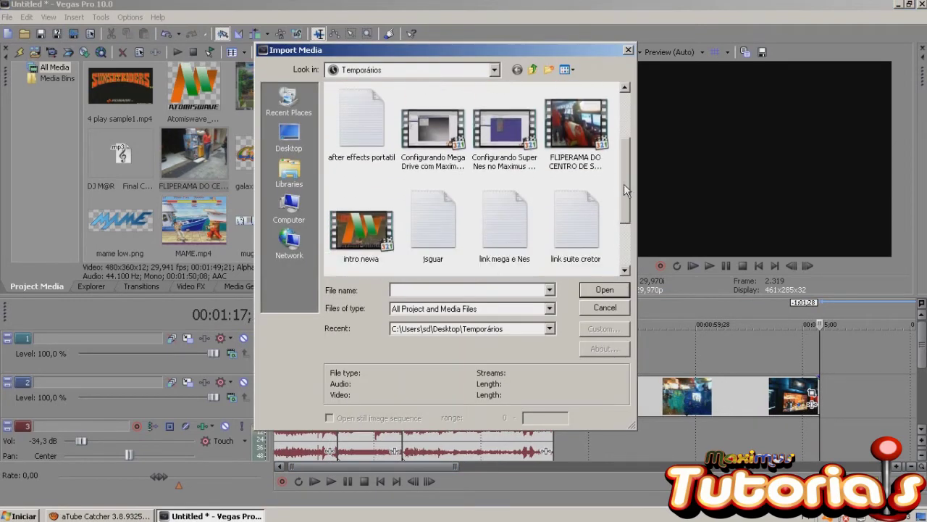
{"action": "left_click", "coordinate": [289, 137]}
{"action": "scroll", "coordinate": [622, 182], "scroll_direction": "down", "scroll_amount": 5}
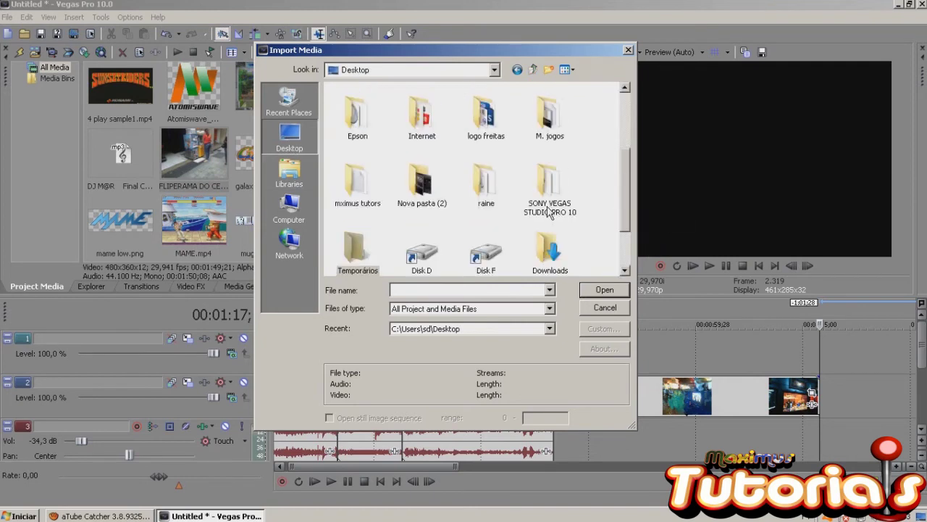
{"action": "scroll", "coordinate": [623, 189], "scroll_direction": "down", "scroll_amount": 2}
{"action": "mouse_move", "coordinate": [624, 195]}
{"action": "left_mouse_down"}
{"action": "mouse_move", "coordinate": [625, 211]}
{"action": "mouse_move", "coordinate": [621, 189]}
{"action": "left_mouse_up"}
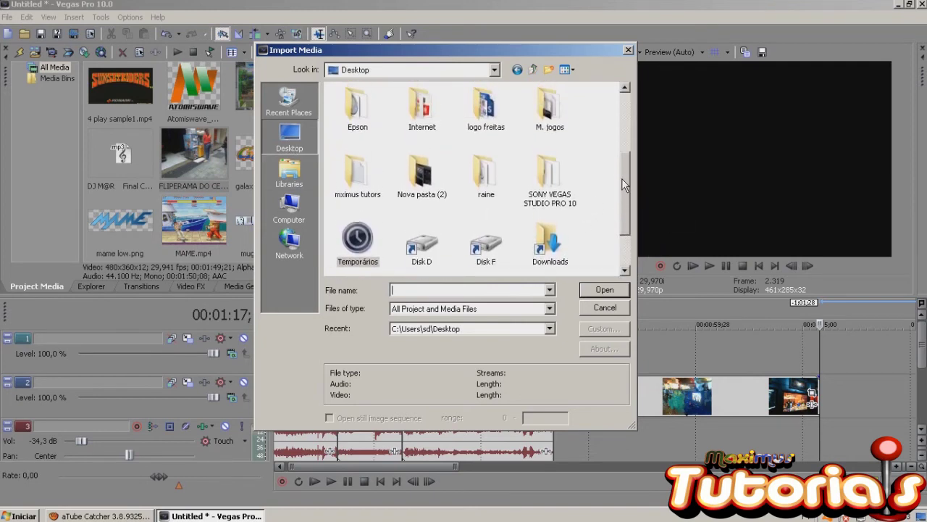
{"action": "mouse_move", "coordinate": [624, 187]}
{"action": "left_mouse_down"}
{"action": "mouse_move", "coordinate": [624, 215]}
{"action": "mouse_move", "coordinate": [621, 202]}
{"action": "left_mouse_up"}
{"action": "left_click", "coordinate": [352, 261]}
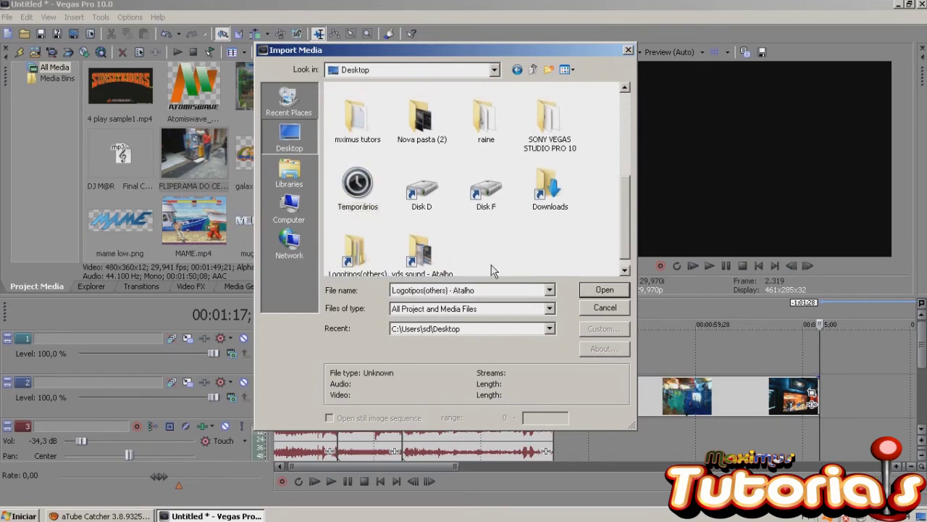
{"action": "left_click_drag", "start_coordinate": [625, 203], "coordinate": [628, 153]}
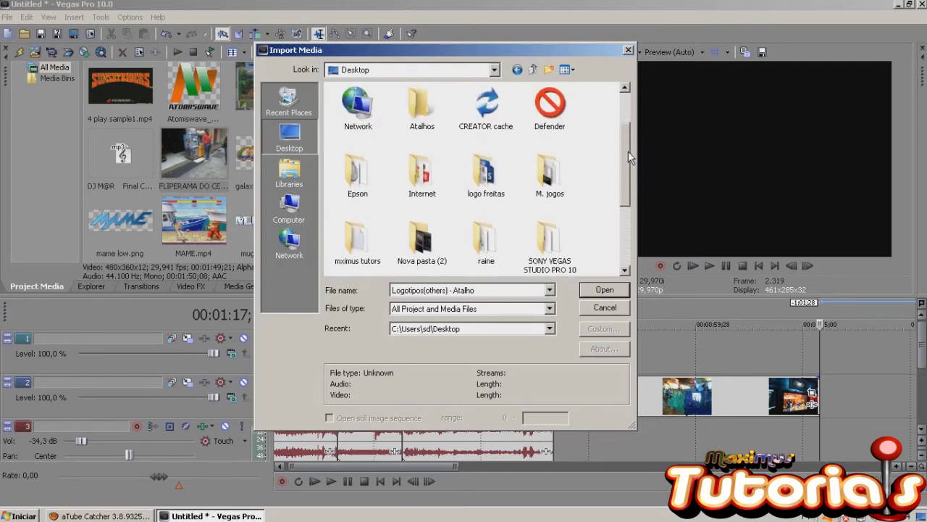
Import the maximus_arcade_2 logo from the zothers folder, reached through Games(diretorios) in the Atalhos folder.
{"action": "double_click", "coordinate": [432, 113]}
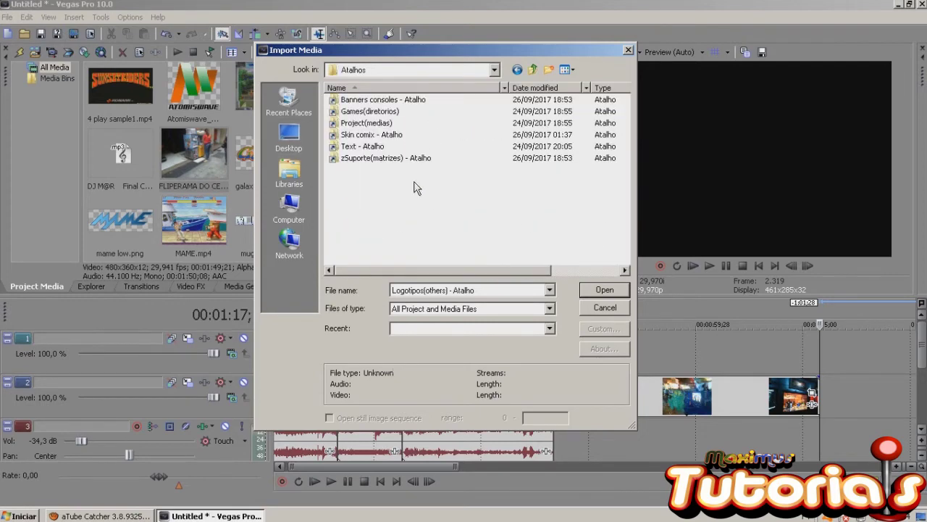
{"action": "double_click", "coordinate": [369, 112]}
{"action": "double_click", "coordinate": [365, 124]}
{"action": "double_click", "coordinate": [536, 138]}
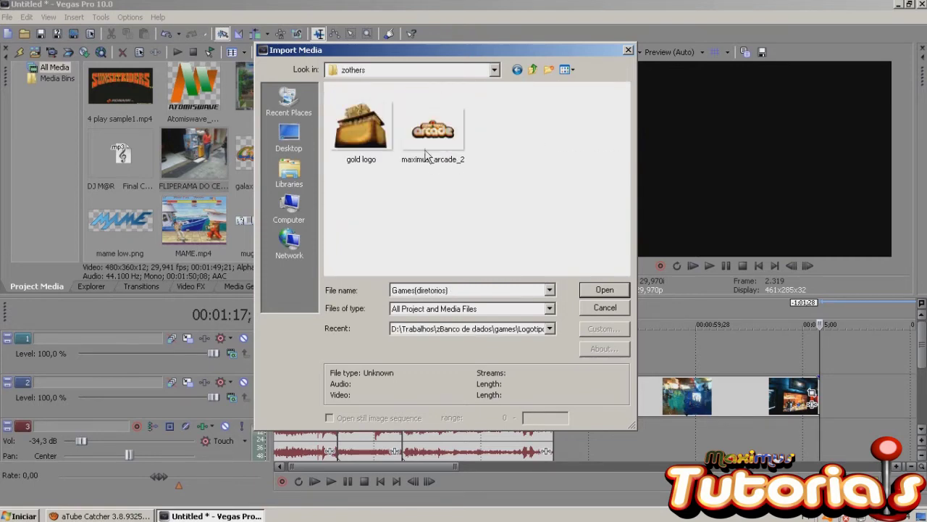
{"action": "left_click", "coordinate": [432, 159]}
{"action": "left_click", "coordinate": [603, 289]}
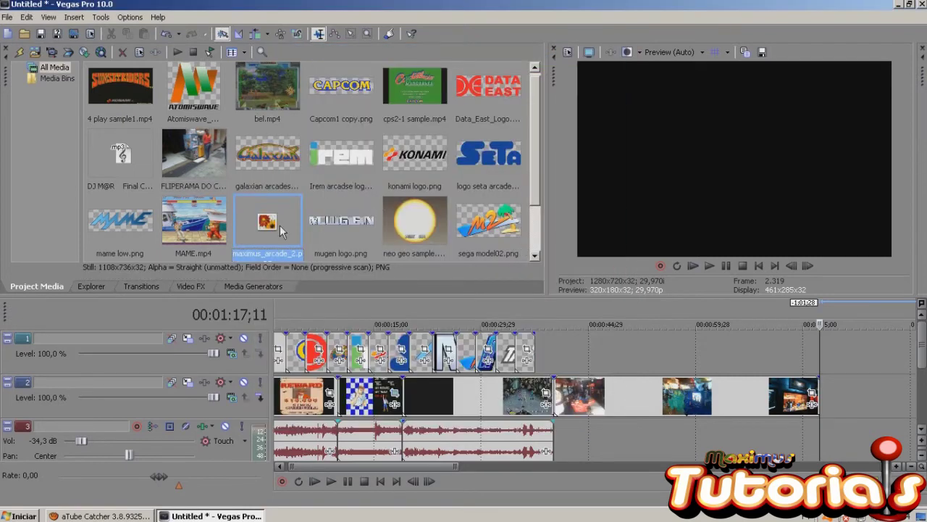
Place the maximus_arcade_2 logo on track 1 above the FLIPERAMA clip, after the other logos.
{"action": "left_click_drag", "start_coordinate": [447, 331], "coordinate": [678, 346]}
{"action": "left_click_drag", "start_coordinate": [429, 467], "coordinate": [447, 467]}
{"action": "left_click_drag", "start_coordinate": [509, 351], "coordinate": [526, 360]}
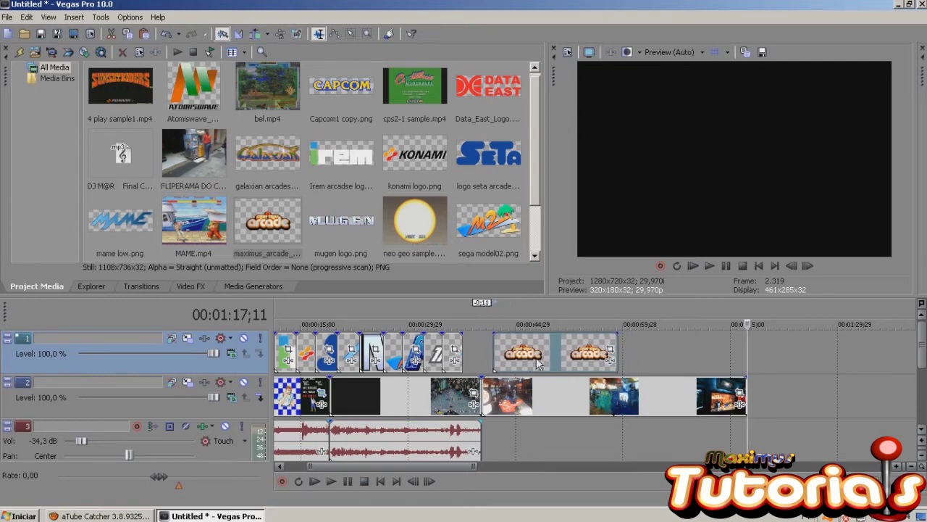
{"action": "left_click", "coordinate": [534, 363]}
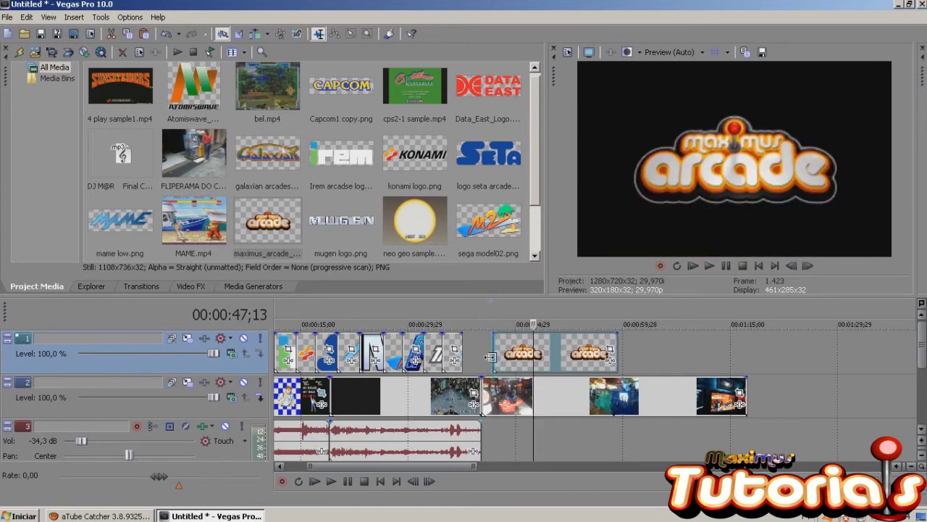
Stretch the Maximus Arcade logo from the preceding logos to the video's end and give it a fade-in of about 32 seconds.
{"action": "left_click_drag", "start_coordinate": [493, 356], "coordinate": [512, 363]}
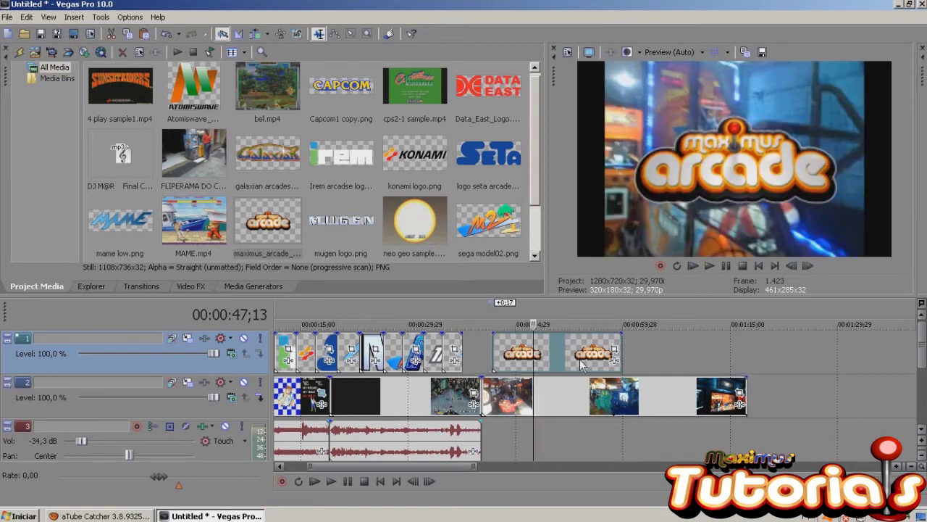
{"action": "left_click_drag", "start_coordinate": [621, 350], "coordinate": [747, 351]}
{"action": "left_click_drag", "start_coordinate": [679, 359], "coordinate": [618, 368]}
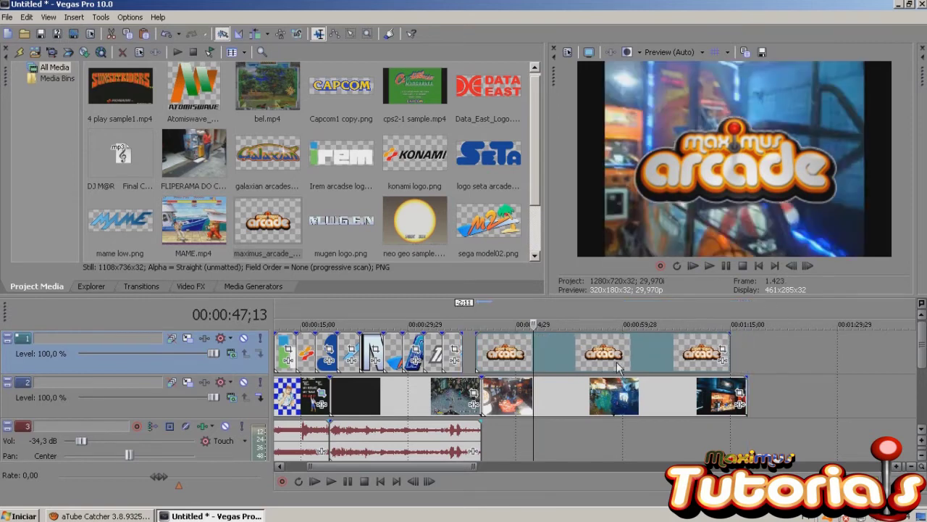
{"action": "mouse_move", "coordinate": [476, 349]}
{"action": "left_mouse_down"}
{"action": "mouse_move", "coordinate": [464, 340]}
{"action": "mouse_move", "coordinate": [470, 335]}
{"action": "mouse_move", "coordinate": [580, 345]}
{"action": "mouse_move", "coordinate": [523, 355]}
{"action": "mouse_move", "coordinate": [746, 360]}
{"action": "mouse_move", "coordinate": [681, 355]}
{"action": "mouse_move", "coordinate": [693, 355]}
{"action": "left_mouse_up"}
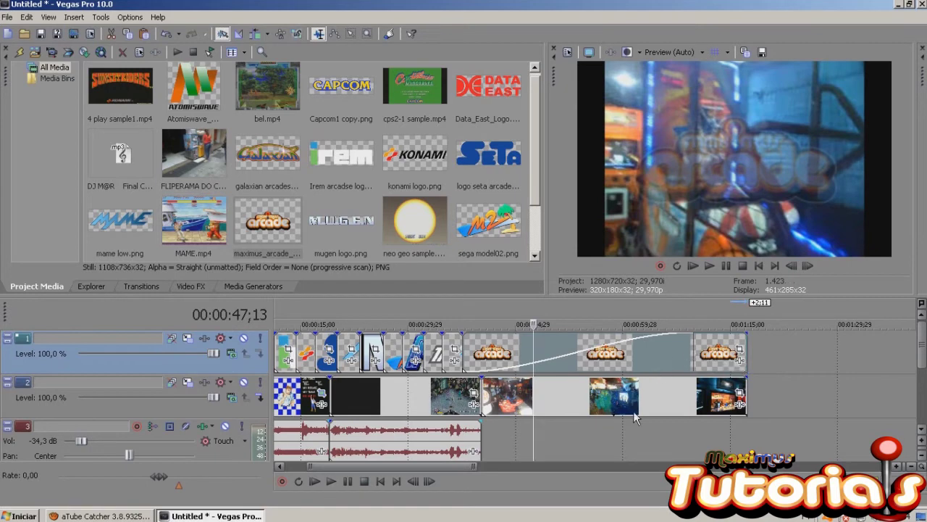
Turn off Maintain aspect ratio for the FLIPERAMA clip on track 2 so it fills the frame.
{"action": "left_click", "coordinate": [574, 405]}
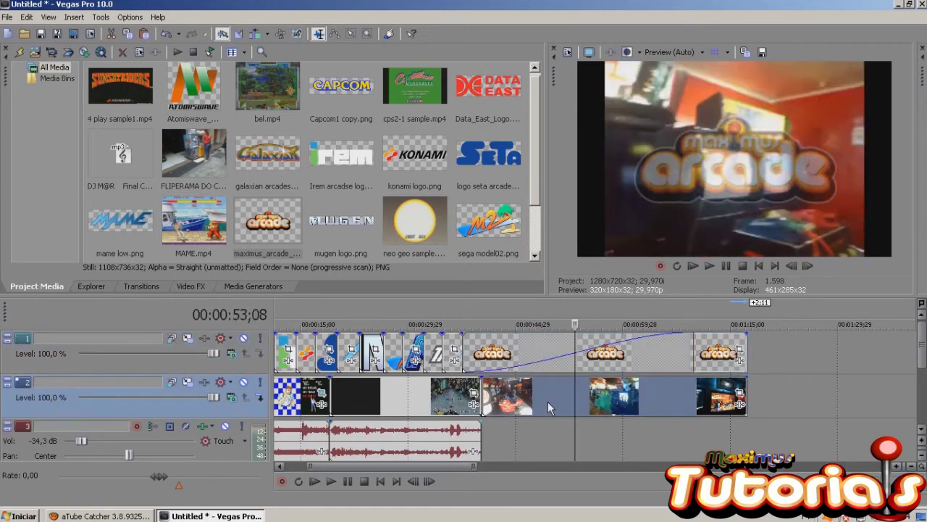
{"action": "right_click", "coordinate": [548, 401]}
{"action": "left_click", "coordinate": [583, 394]}
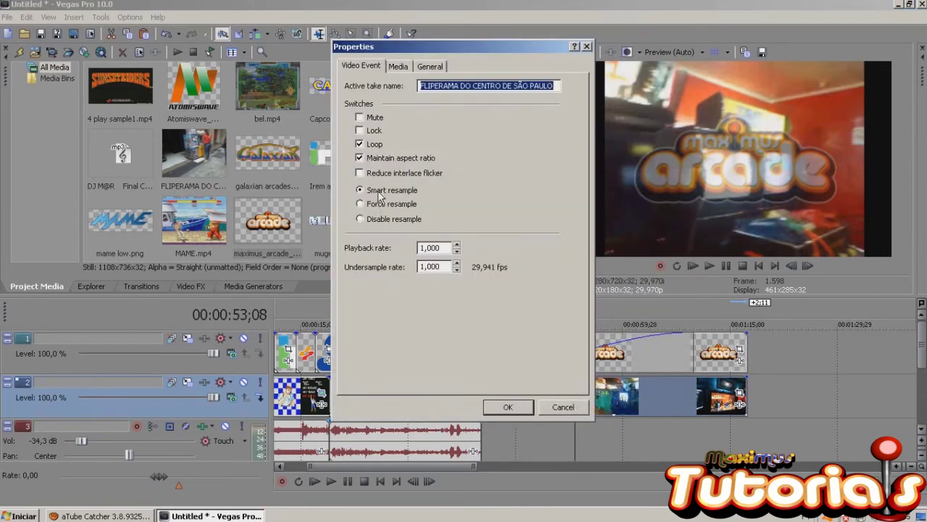
{"action": "left_click", "coordinate": [375, 159]}
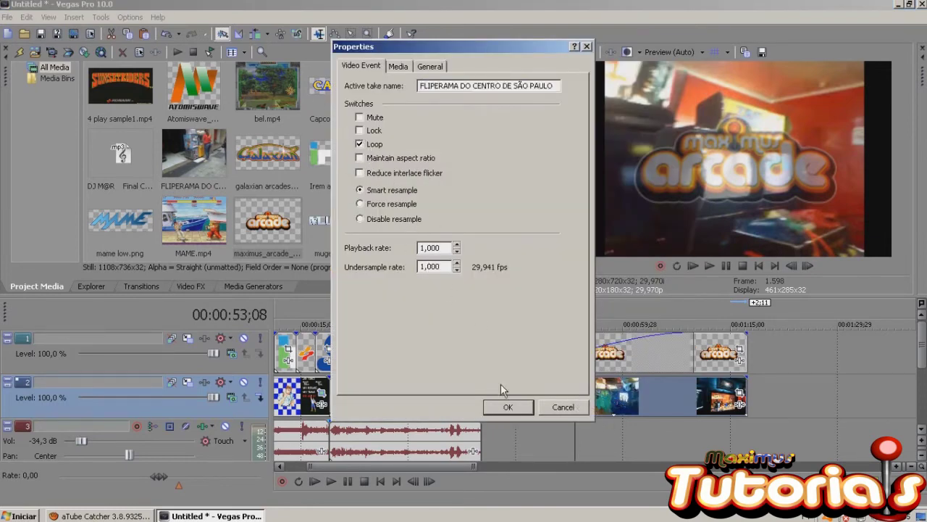
{"action": "left_click", "coordinate": [508, 406]}
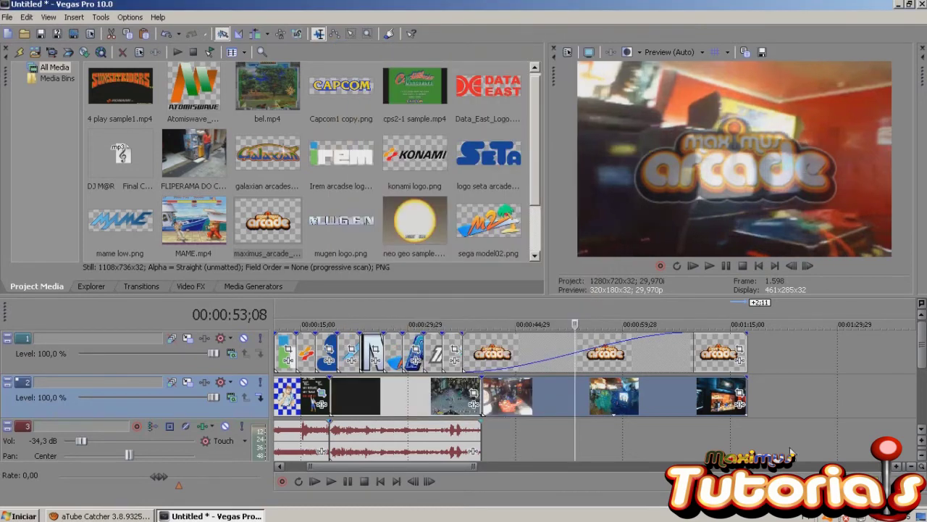
Play the project from the start and pause at about 1:05 to review the logos and clips.
{"action": "left_click", "coordinate": [382, 481]}
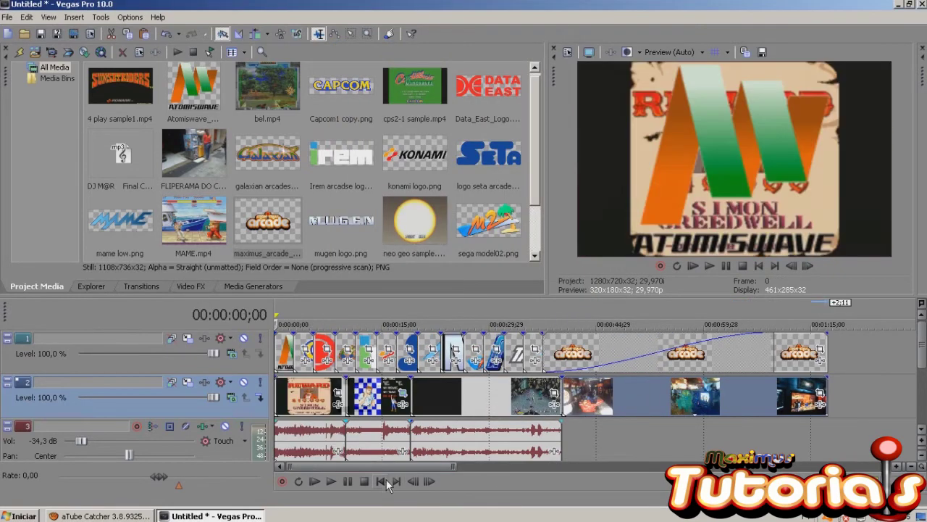
{"action": "left_click", "coordinate": [331, 481]}
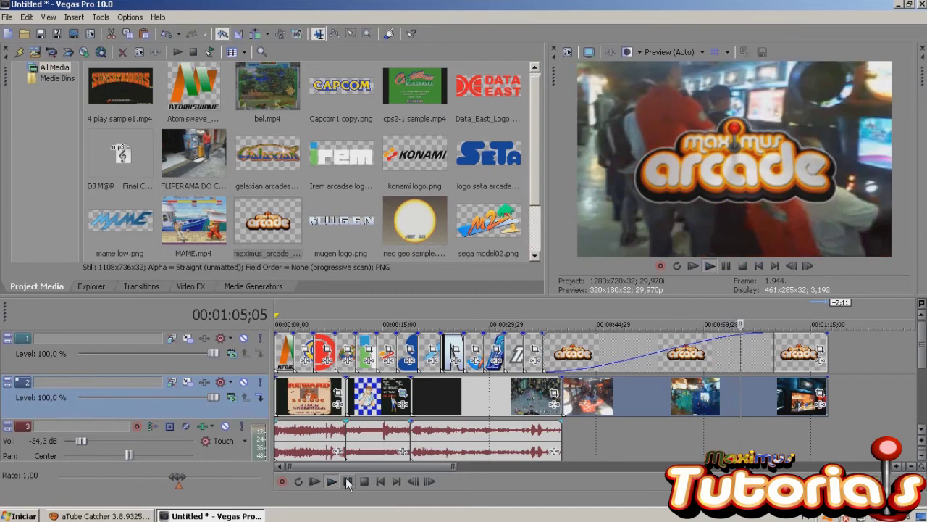
{"action": "left_click", "coordinate": [348, 481]}
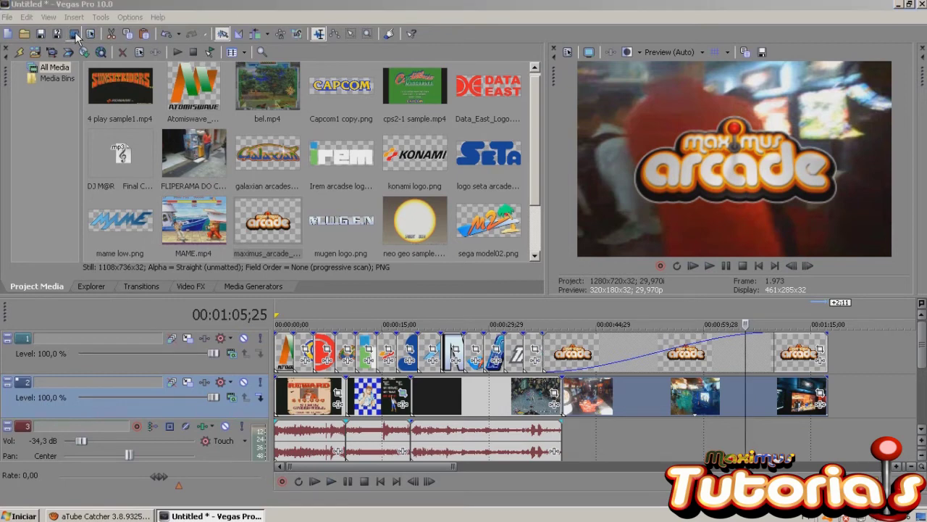
Render the project to the Desktop in Windows Media Video V11 (*.wmv) format, naming the file vide.
{"action": "left_click", "coordinate": [75, 32]}
{"action": "left_click", "coordinate": [550, 309]}
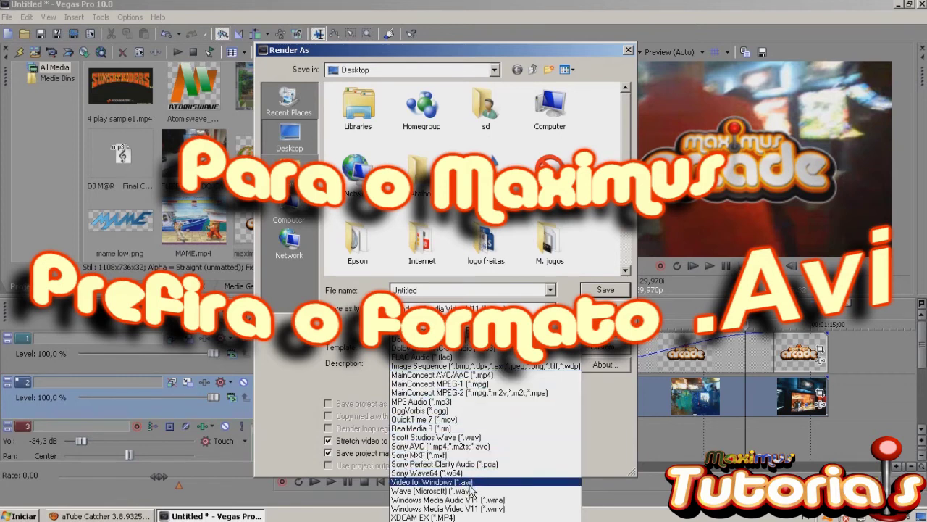
{"action": "left_click", "coordinate": [496, 508]}
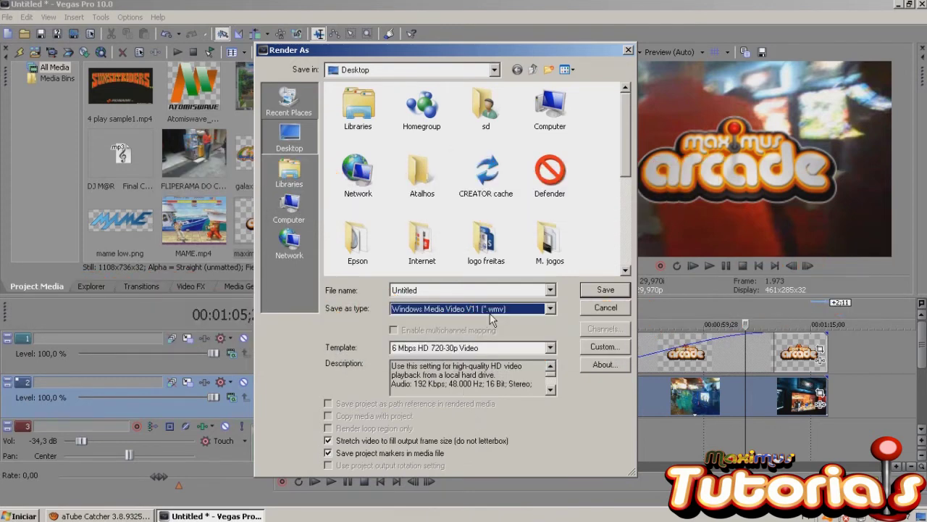
{"action": "double_click", "coordinate": [429, 290]}
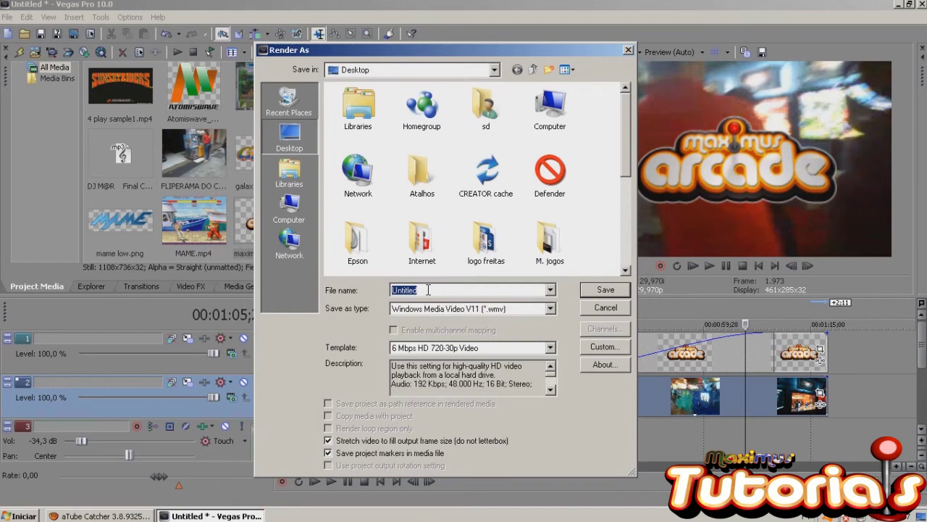
{"action": "type", "text": "vide"}
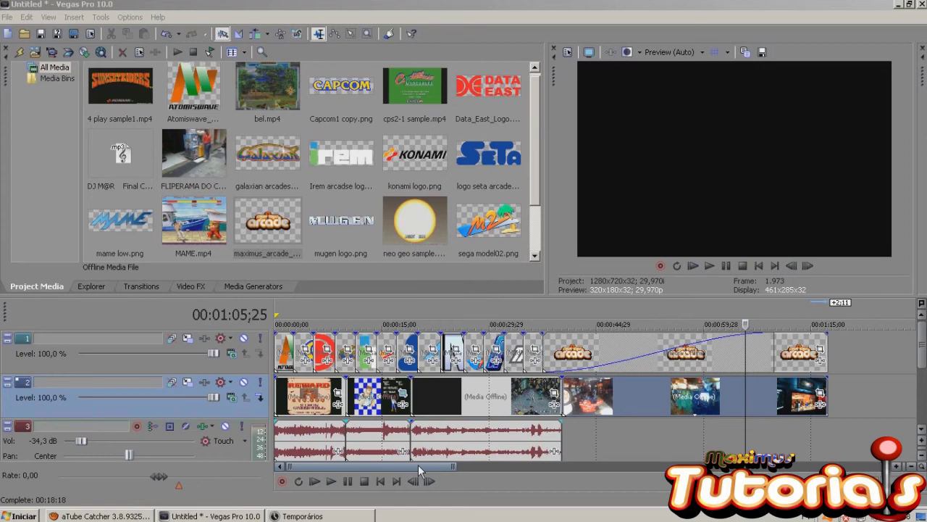
Extend the end of the music on track 4 by about 18 seconds, past the end of the video.
{"action": "left_click_drag", "start_coordinate": [418, 464], "coordinate": [480, 465]}
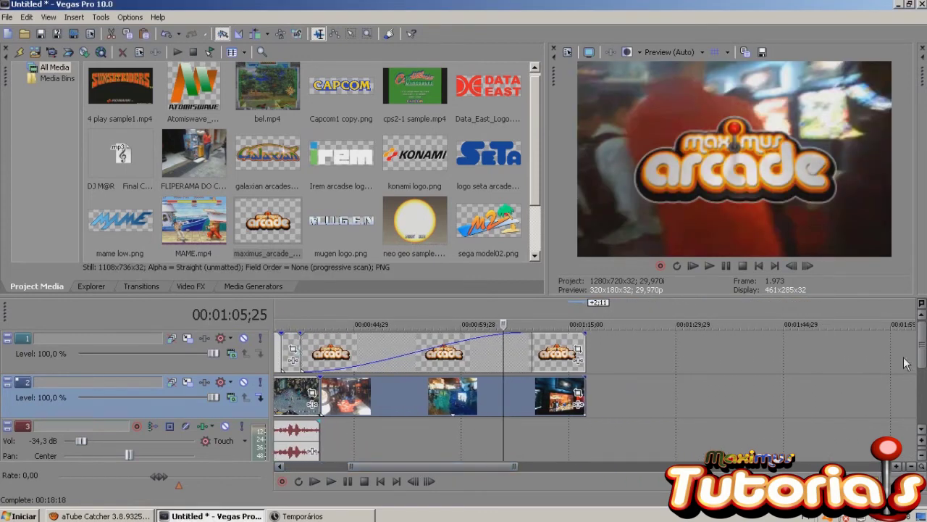
{"action": "scroll", "coordinate": [904, 363], "scroll_direction": "down", "scroll_amount": 2}
{"action": "left_click_drag", "start_coordinate": [585, 391], "coordinate": [717, 395]}
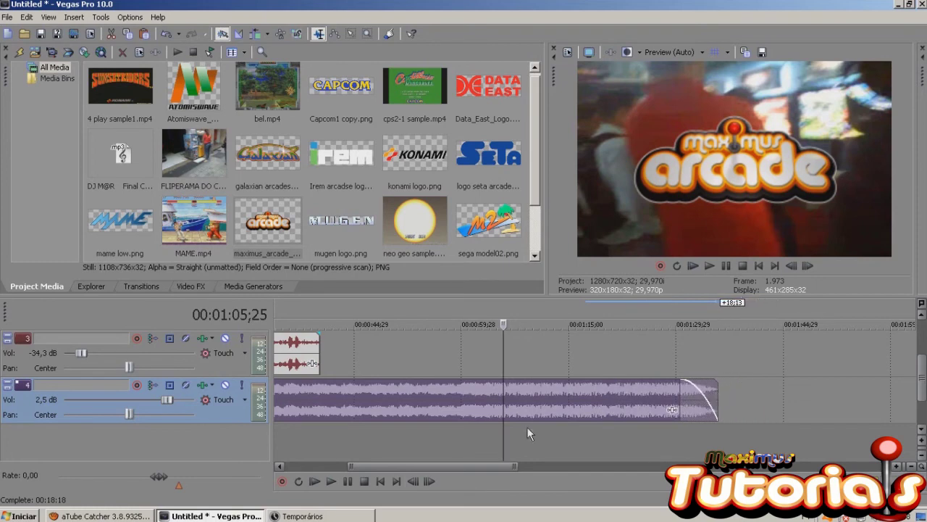
Split the music on track 4 at 44:05.
{"action": "scroll", "coordinate": [434, 465], "scroll_direction": "left", "scroll_amount": 5}
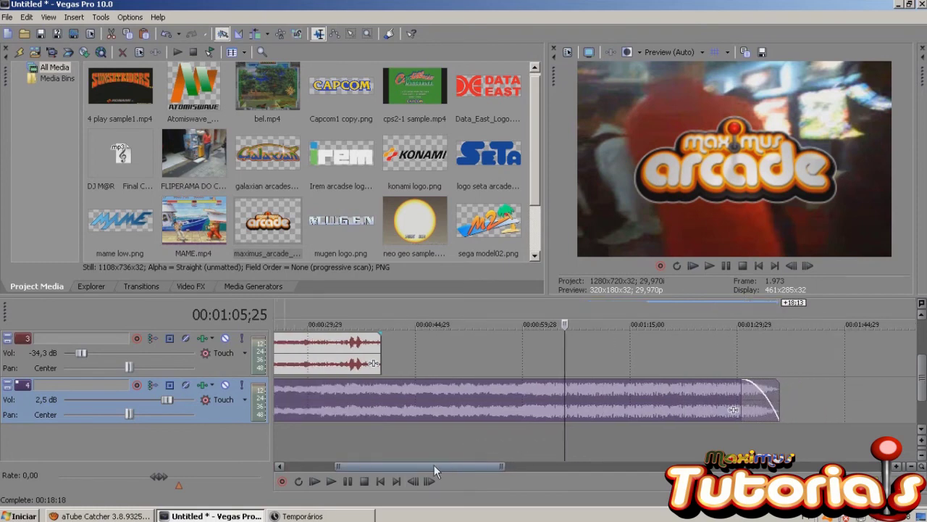
{"action": "left_click", "coordinate": [426, 357]}
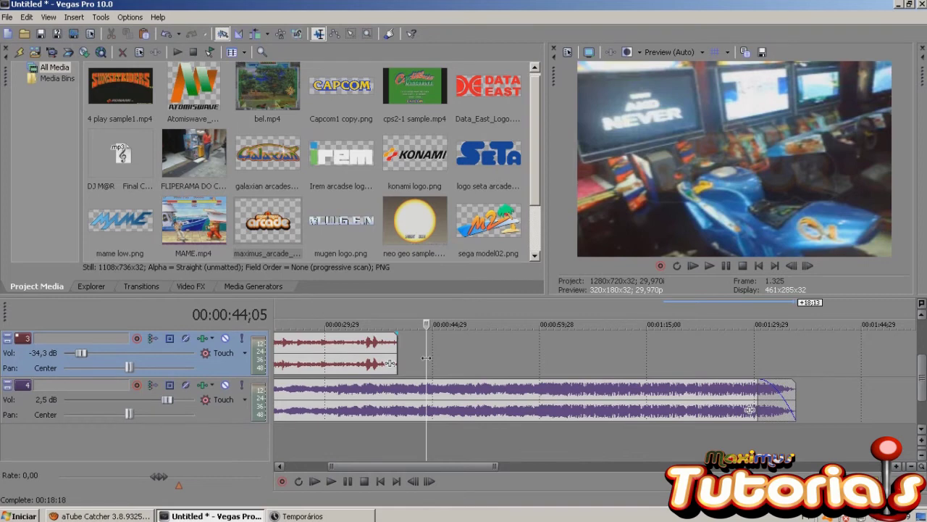
{"action": "key", "text": "s"}
Move the second music piece away from the split and return it against the first piece at 44:05.
{"action": "mouse_move", "coordinate": [438, 404]}
{"action": "left_mouse_down"}
{"action": "mouse_move", "coordinate": [526, 399]}
{"action": "mouse_move", "coordinate": [433, 389]}
{"action": "left_mouse_up"}
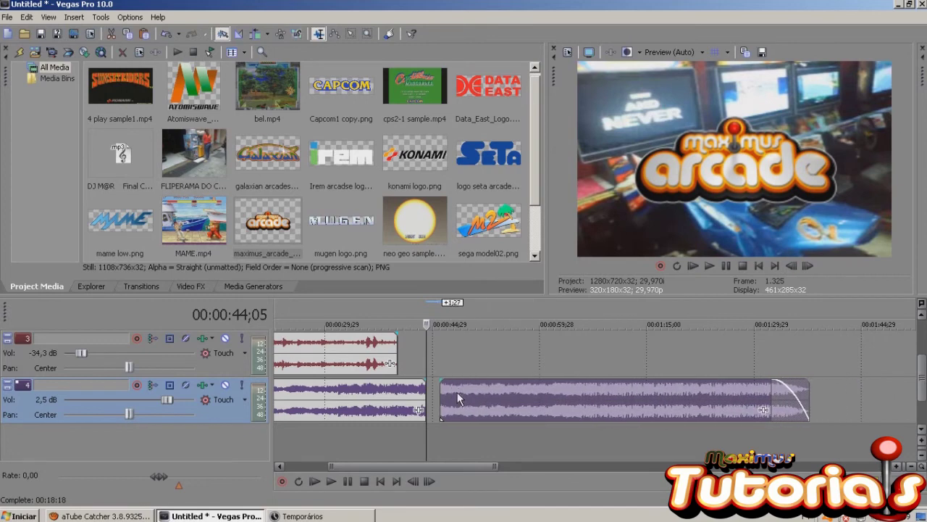
{"action": "left_click_drag", "start_coordinate": [730, 395], "coordinate": [753, 395]}
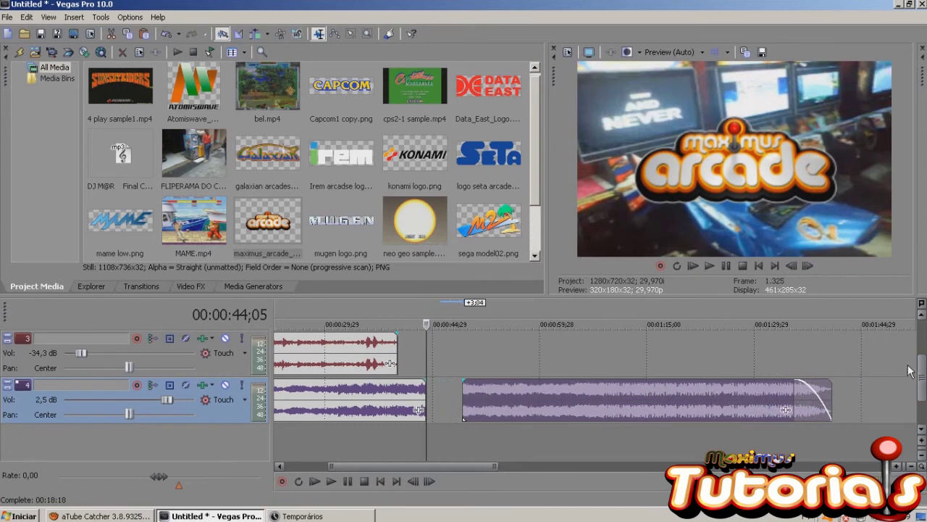
{"action": "mouse_move", "coordinate": [921, 371]}
{"action": "left_mouse_down"}
{"action": "mouse_move", "coordinate": [923, 335]}
{"action": "mouse_move", "coordinate": [922, 362]}
{"action": "left_mouse_up"}
{"action": "left_click_drag", "start_coordinate": [534, 391], "coordinate": [499, 395]}
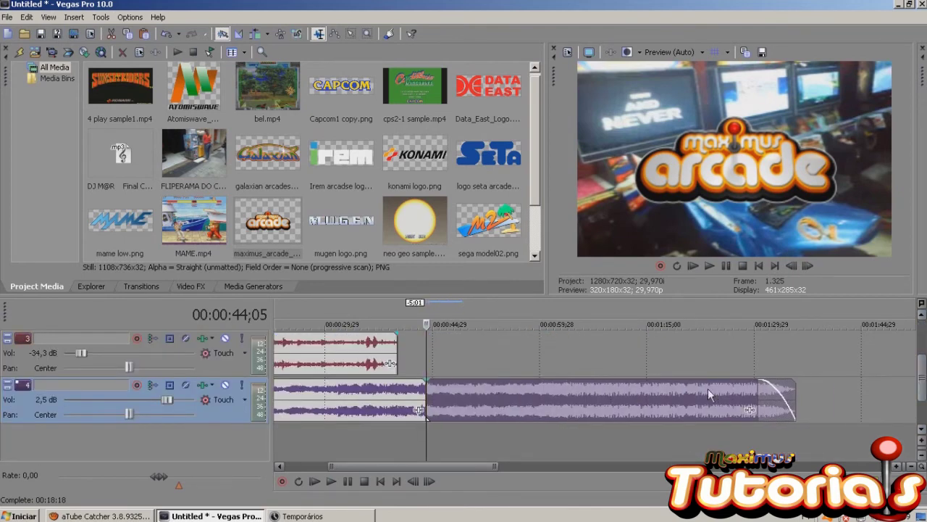
{"action": "right_click", "coordinate": [576, 435]}
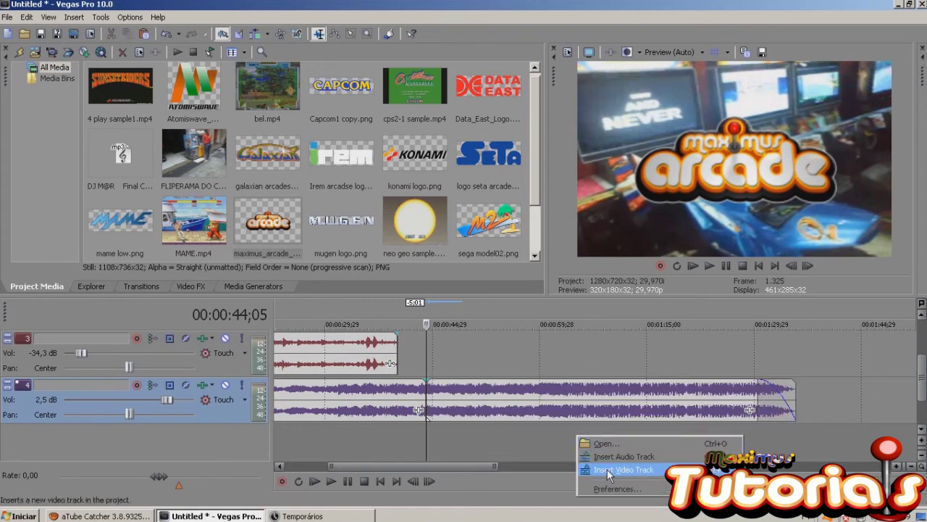
{"action": "right_click", "coordinate": [522, 447]}
{"action": "mouse_move", "coordinate": [922, 397]}
{"action": "left_mouse_down"}
{"action": "mouse_move", "coordinate": [922, 348]}
{"action": "mouse_move", "coordinate": [922, 397]}
{"action": "left_mouse_up"}
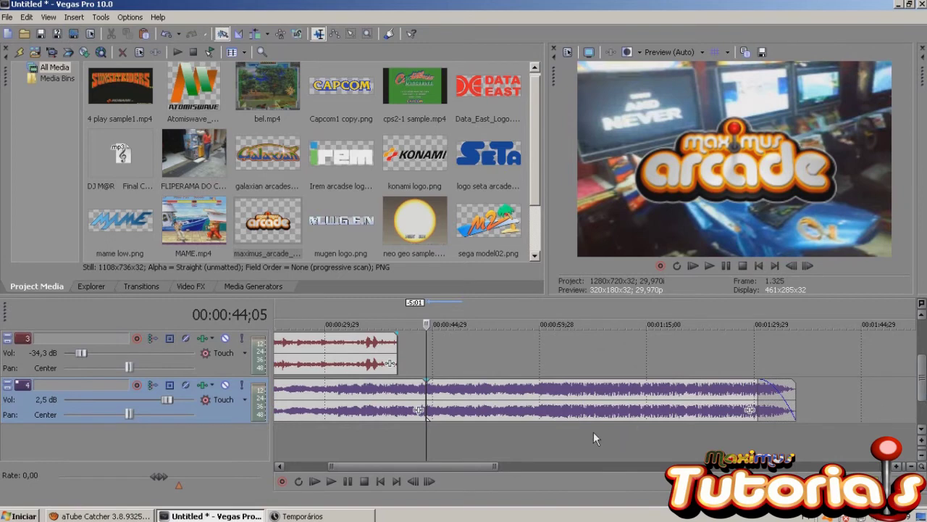
Insert a new empty video track above the logo and clip tracks.
{"action": "right_click", "coordinate": [510, 441]}
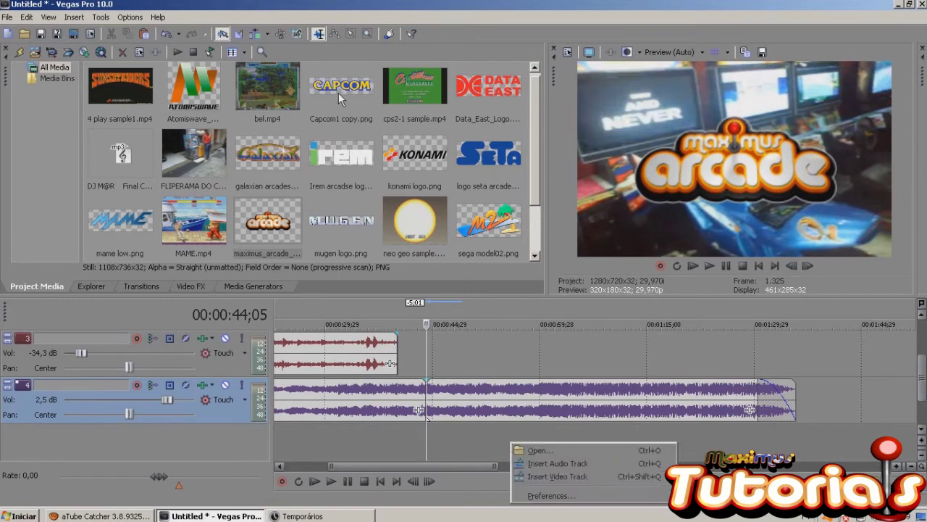
{"action": "left_click", "coordinate": [541, 465]}
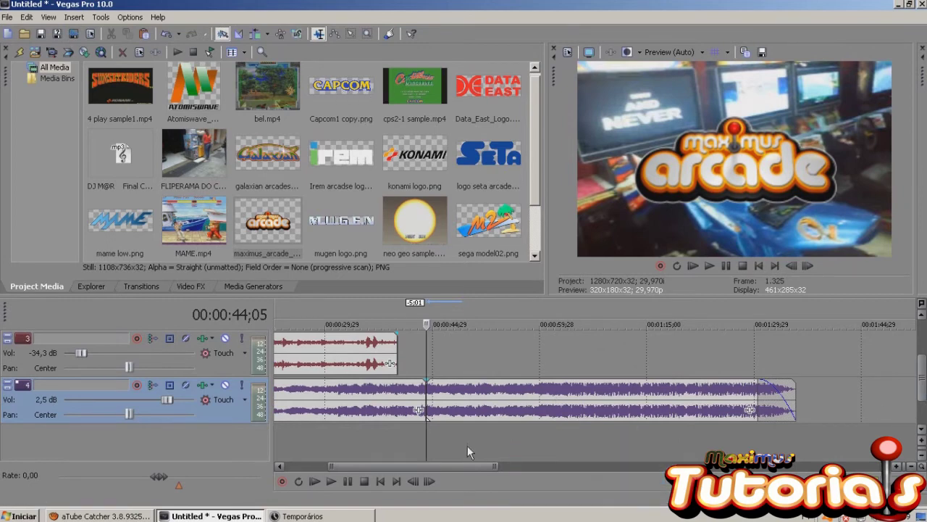
{"action": "right_click", "coordinate": [467, 446]}
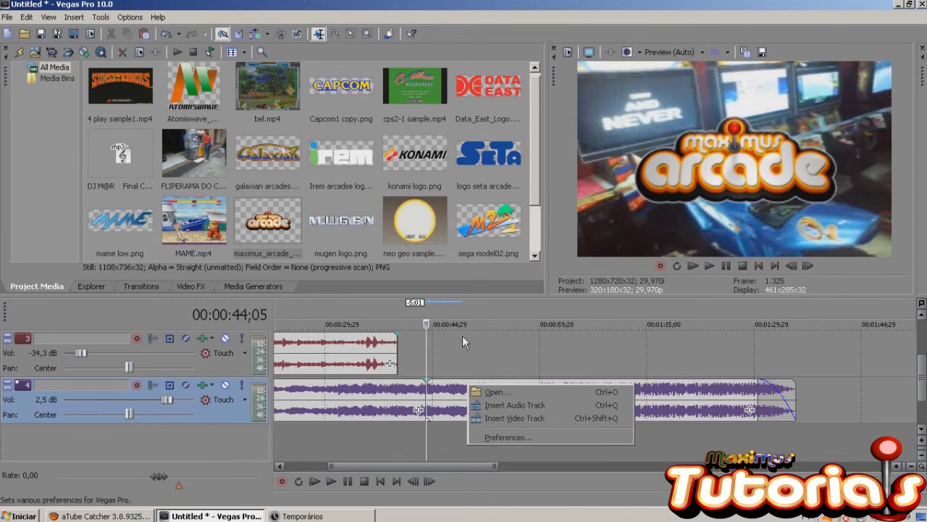
{"action": "left_click", "coordinate": [490, 419]}
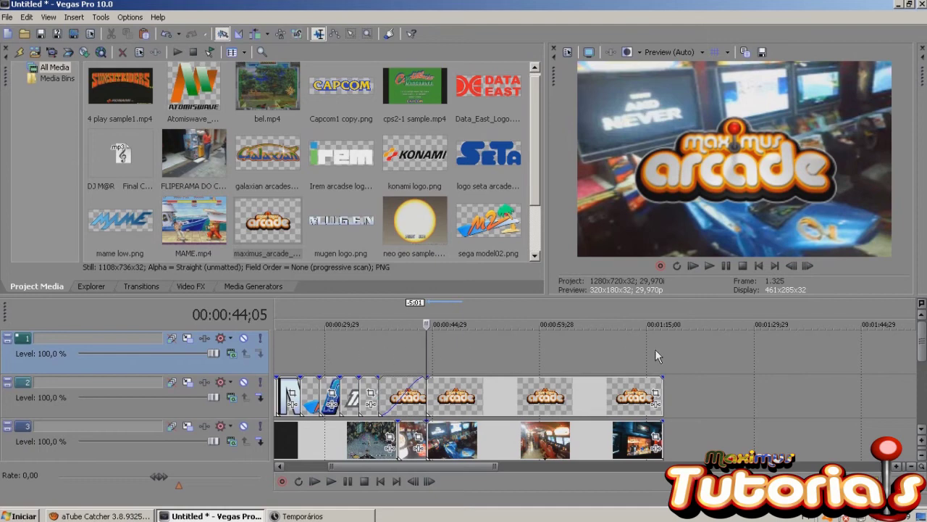
Insert a text media event at 44:05 on the new video track, replacing the default text with "tutorial".
{"action": "right_click", "coordinate": [328, 352]}
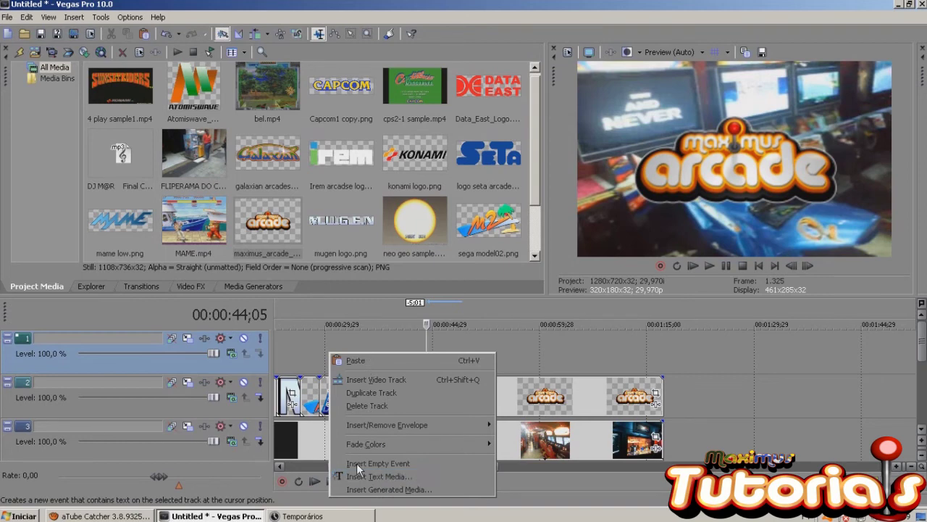
{"action": "key", "text": "Return"}
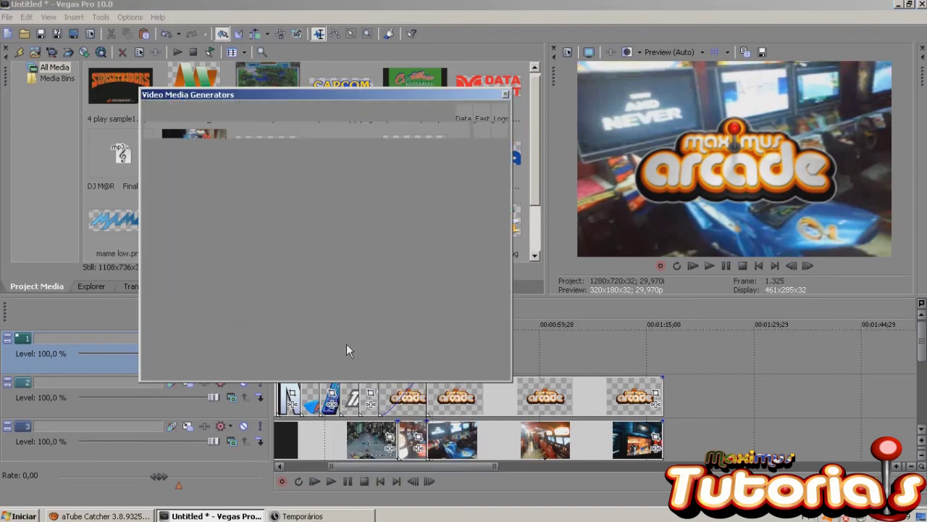
{"action": "left_click_drag", "start_coordinate": [318, 98], "coordinate": [342, 115]}
{"action": "scroll", "coordinate": [520, 312], "scroll_direction": "down", "scroll_amount": 1}
{"action": "left_click", "coordinate": [418, 359]}
{"action": "left_click_drag", "start_coordinate": [418, 359], "coordinate": [248, 267]}
{"action": "key", "text": "Delete"}
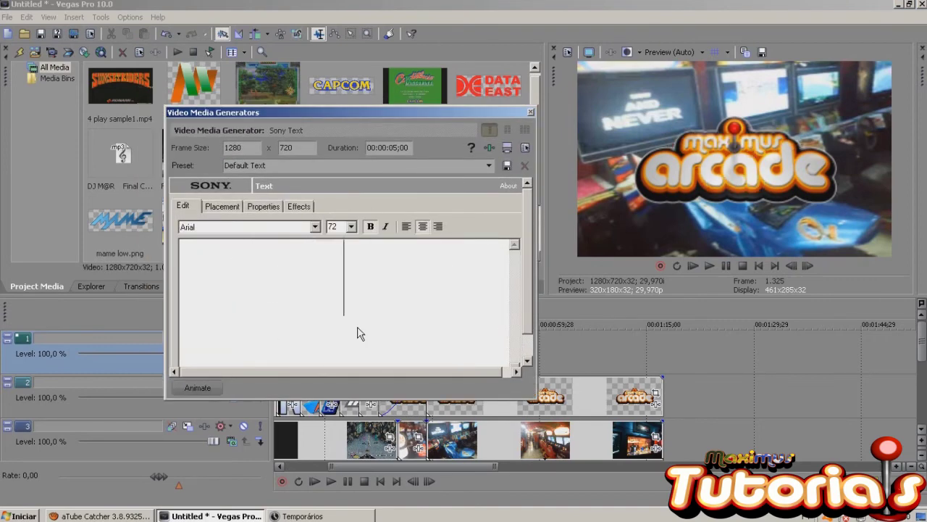
{"action": "type", "text": "tutorial"}
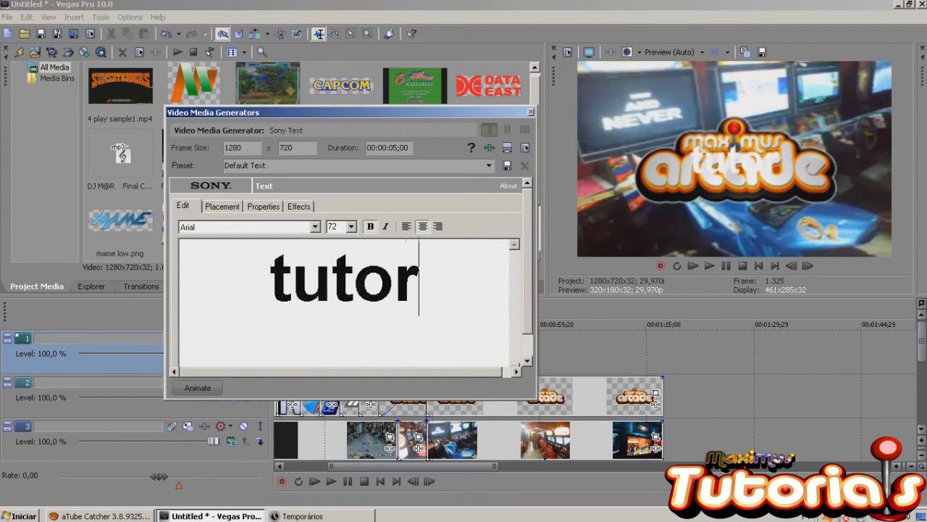
Review the text generator's font, size, placement, colour property and effect options, then close its window.
{"action": "left_click", "coordinate": [315, 226]}
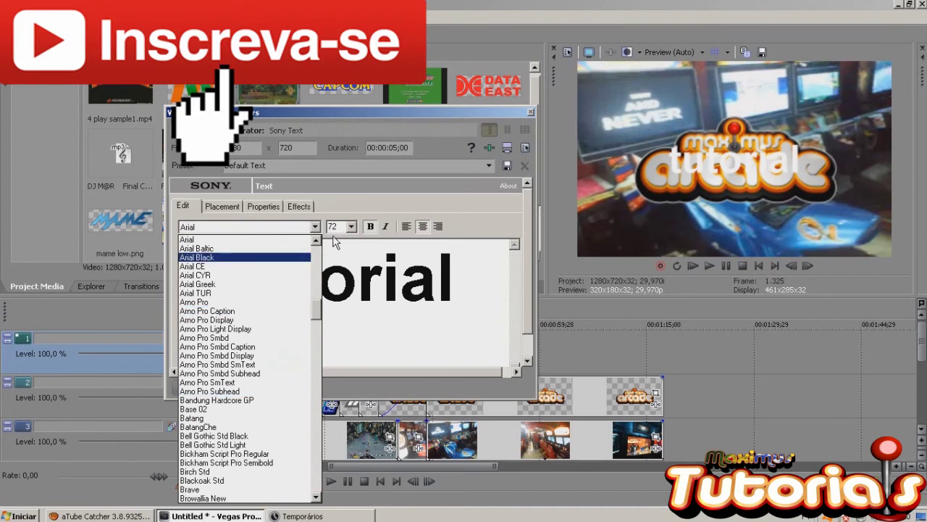
{"action": "left_click", "coordinate": [353, 229]}
{"action": "left_click", "coordinate": [353, 229]}
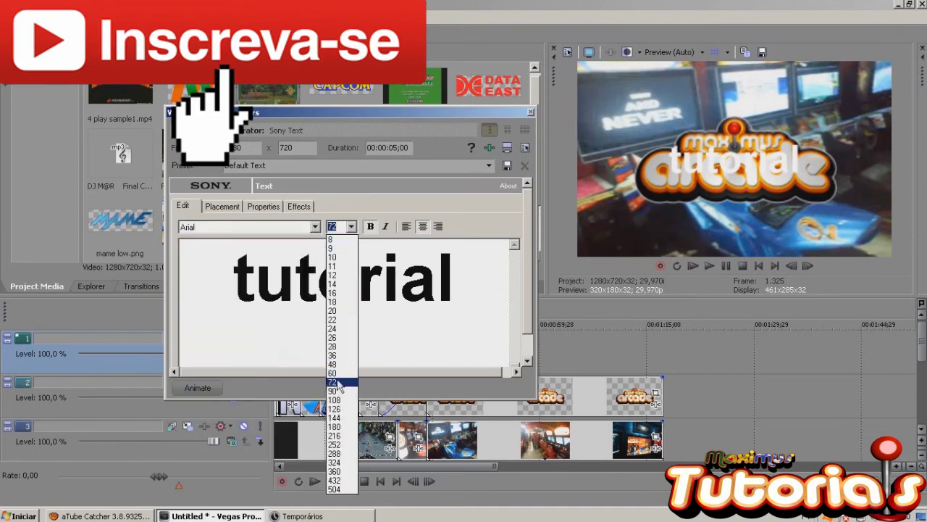
{"action": "left_click", "coordinate": [228, 212]}
{"action": "left_click", "coordinate": [226, 208]}
{"action": "left_click", "coordinate": [262, 206]}
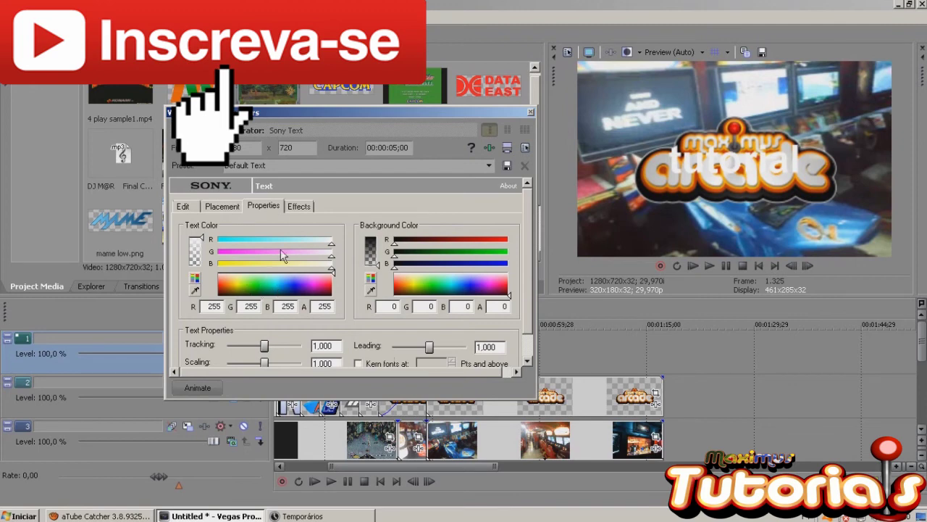
{"action": "left_click", "coordinate": [297, 210]}
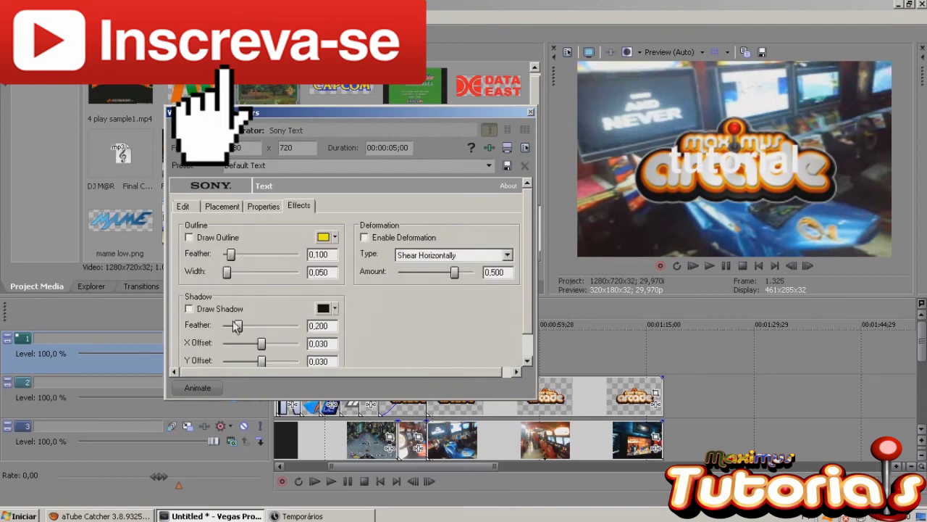
{"action": "left_click_drag", "start_coordinate": [336, 117], "coordinate": [362, 137]}
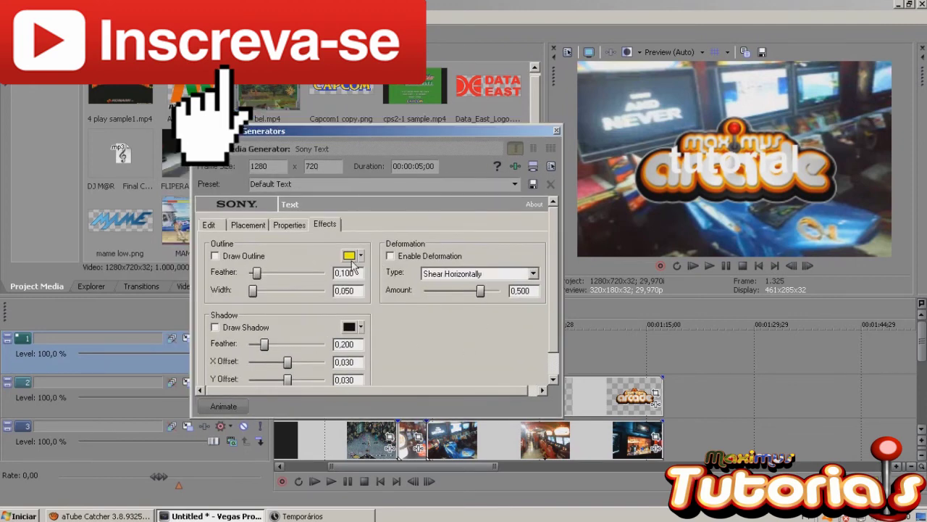
{"action": "left_click", "coordinate": [560, 128]}
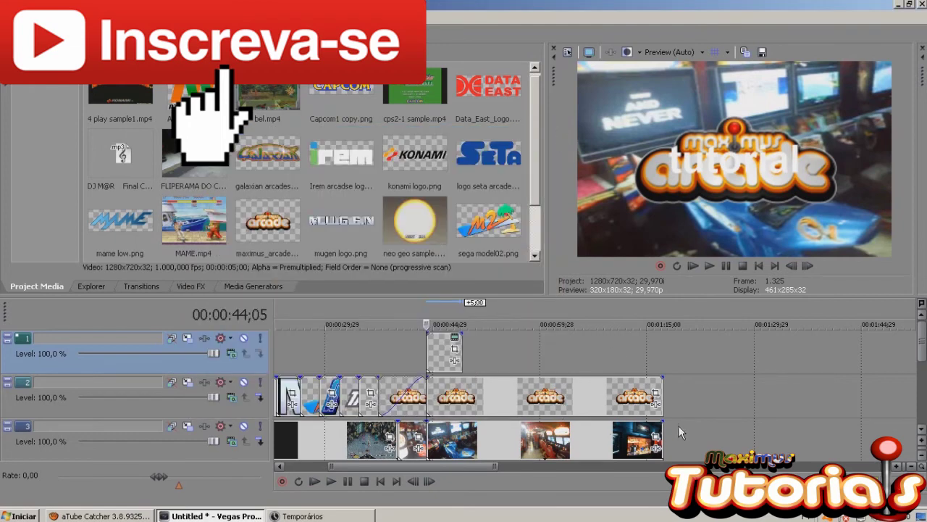
Move the "tutorial" text event on track 1 slightly earlier, across the start of the long Maximus Arcade logo clip.
{"action": "left_click", "coordinate": [666, 344]}
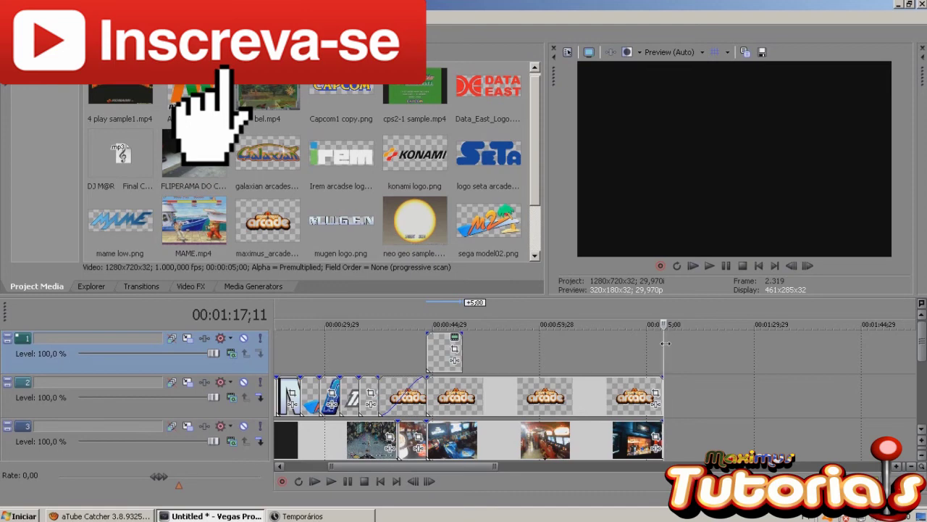
{"action": "left_click_drag", "start_coordinate": [447, 368], "coordinate": [428, 362]}
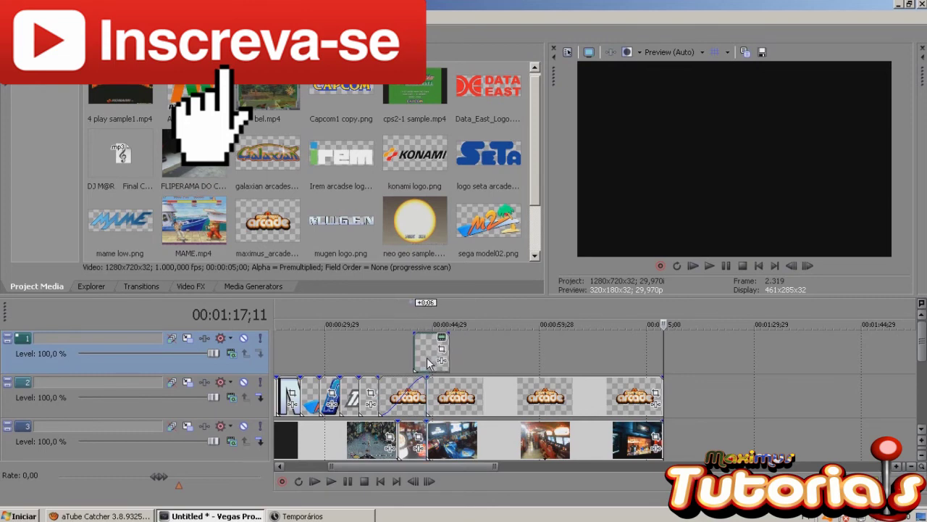
{"action": "left_click_drag", "start_coordinate": [432, 369], "coordinate": [425, 364]}
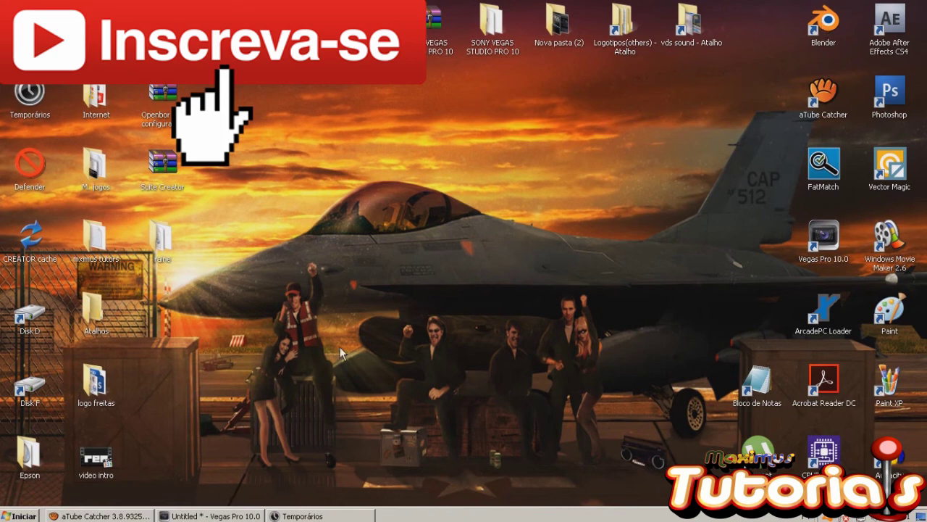
Move the video intro file on the desktop away from the folder icons into an empty area.
{"action": "left_click_drag", "start_coordinate": [95, 458], "coordinate": [228, 242]}
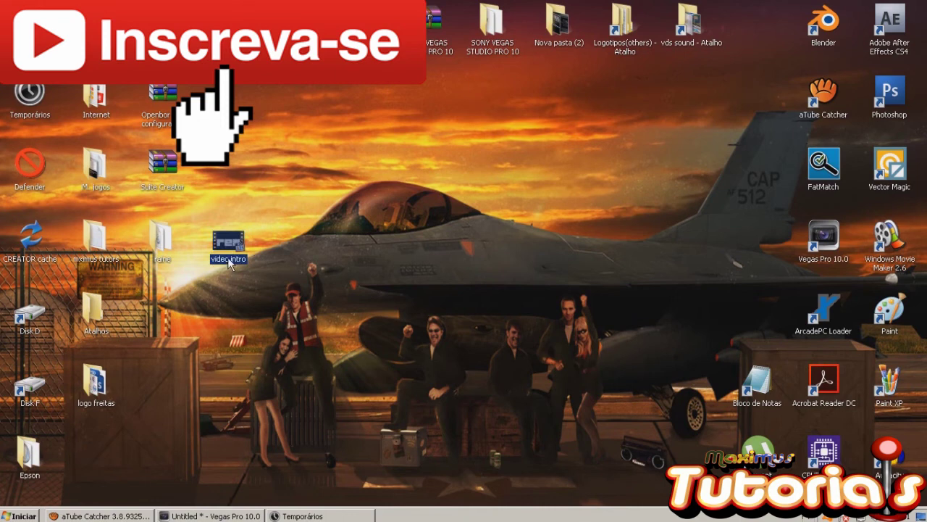
{"action": "left_click_drag", "start_coordinate": [229, 240], "coordinate": [294, 171]}
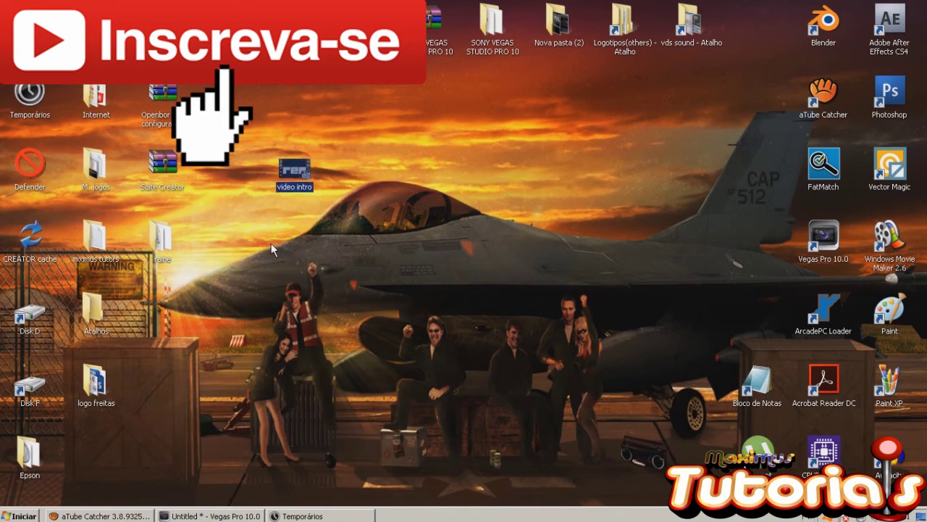